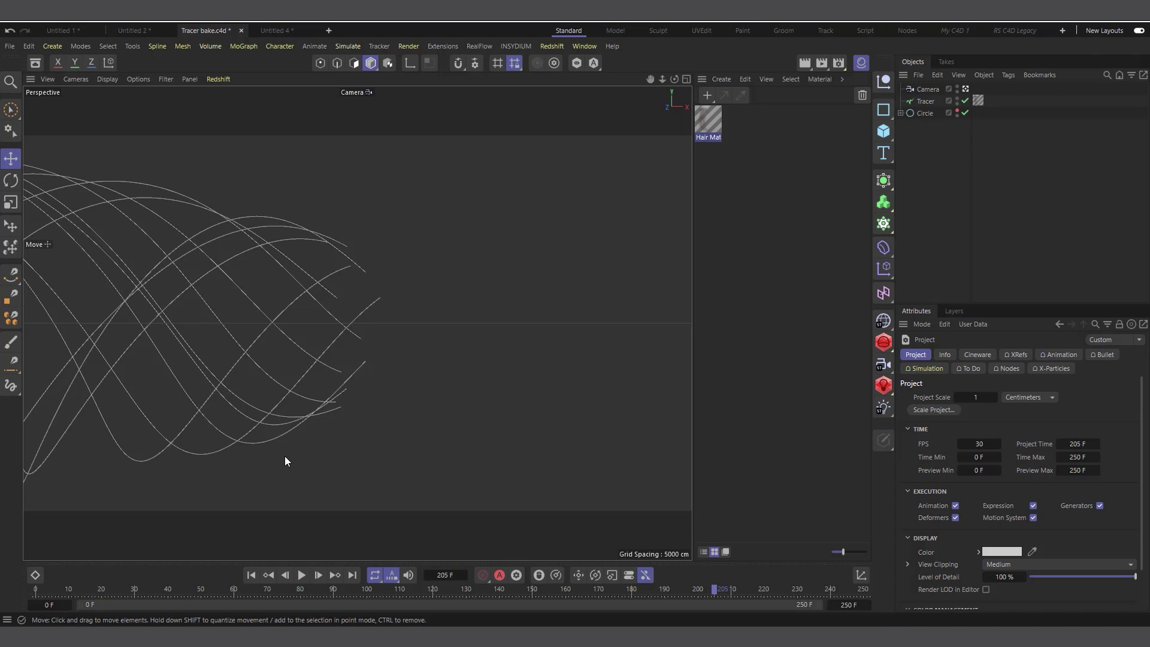
- Replay the tracer animation from frame 0 several times to watch the trails form
{"action": "left_click", "coordinate": [302, 576]}
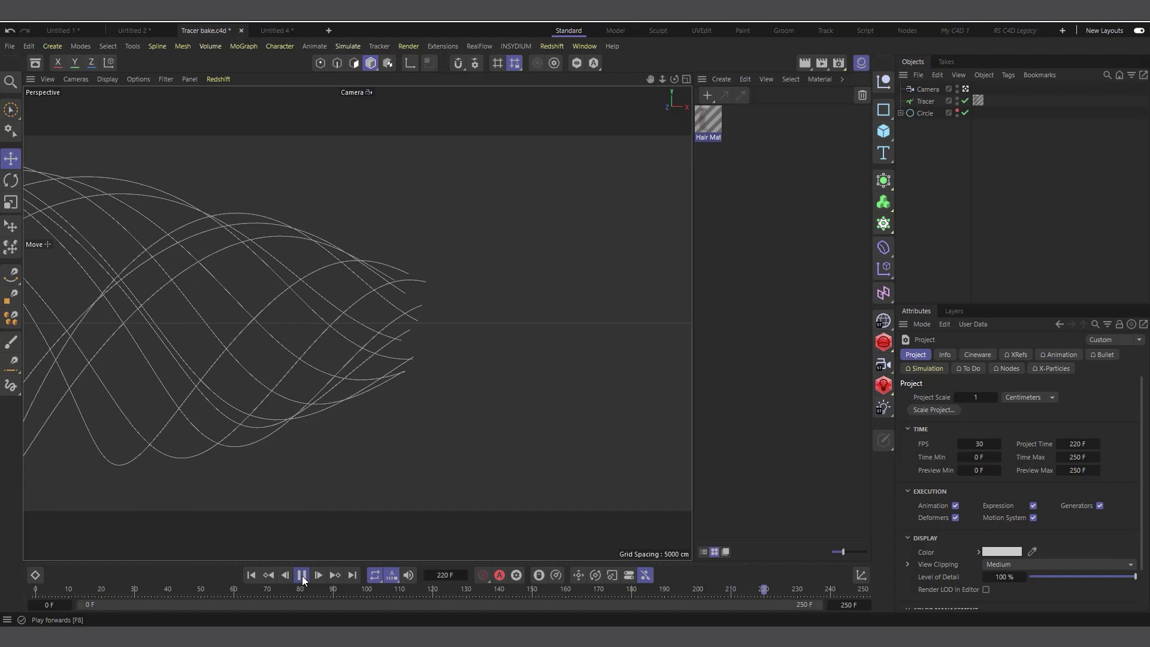
{"action": "left_click", "coordinate": [251, 575]}
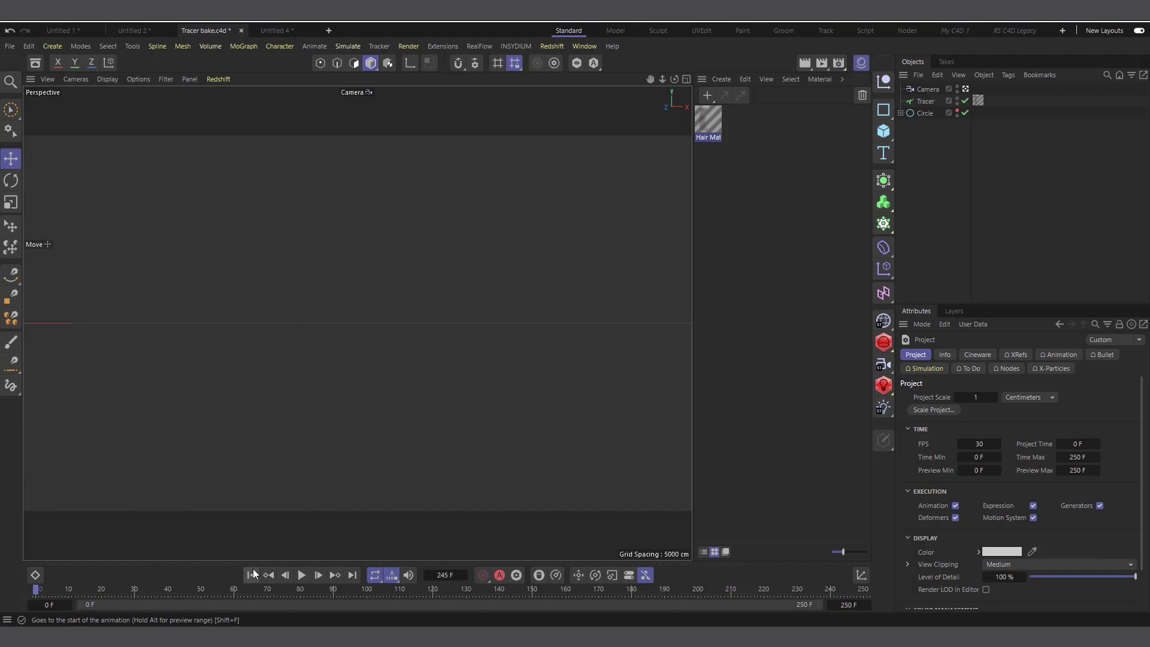
{"action": "left_click", "coordinate": [302, 575]}
{"action": "left_click", "coordinate": [302, 575]}
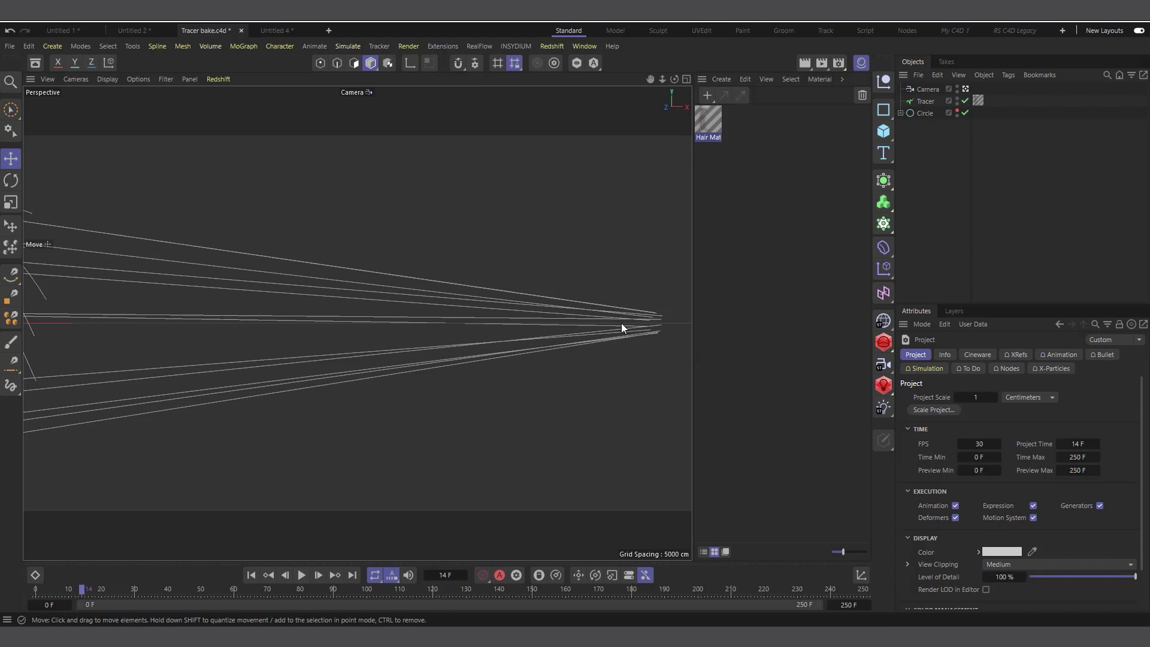
{"action": "left_click", "coordinate": [253, 576]}
{"action": "left_click", "coordinate": [302, 576]}
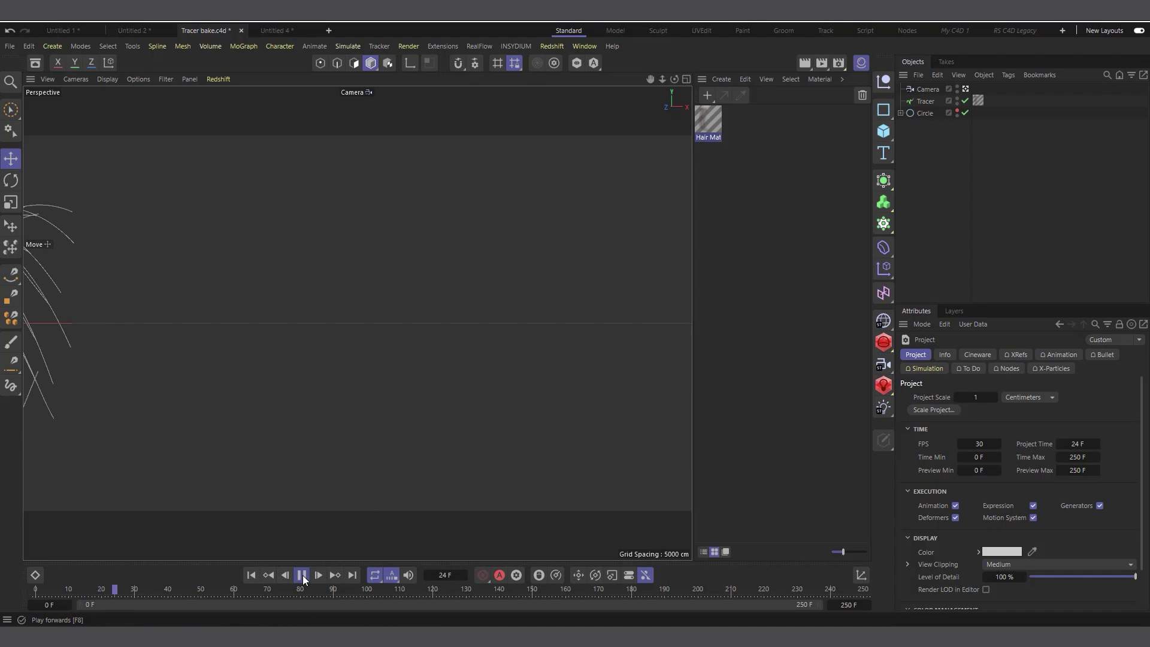
{"action": "left_click", "coordinate": [302, 575]}
{"action": "left_click", "coordinate": [268, 575]}
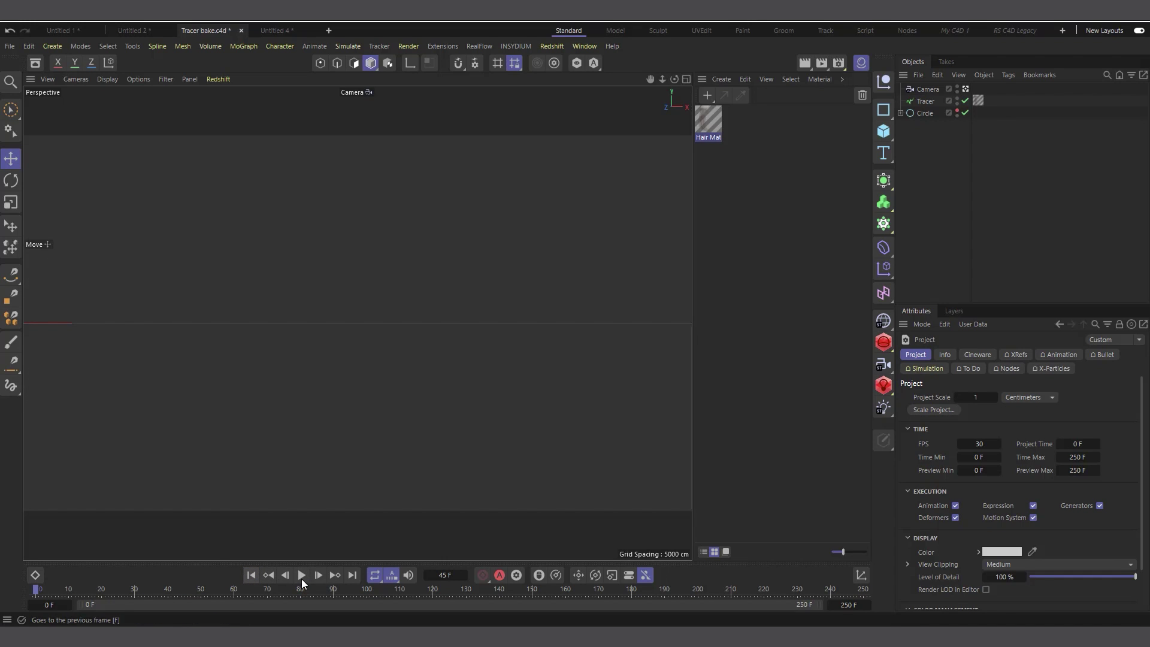
{"action": "left_click", "coordinate": [302, 576]}
{"action": "left_click", "coordinate": [302, 576]}
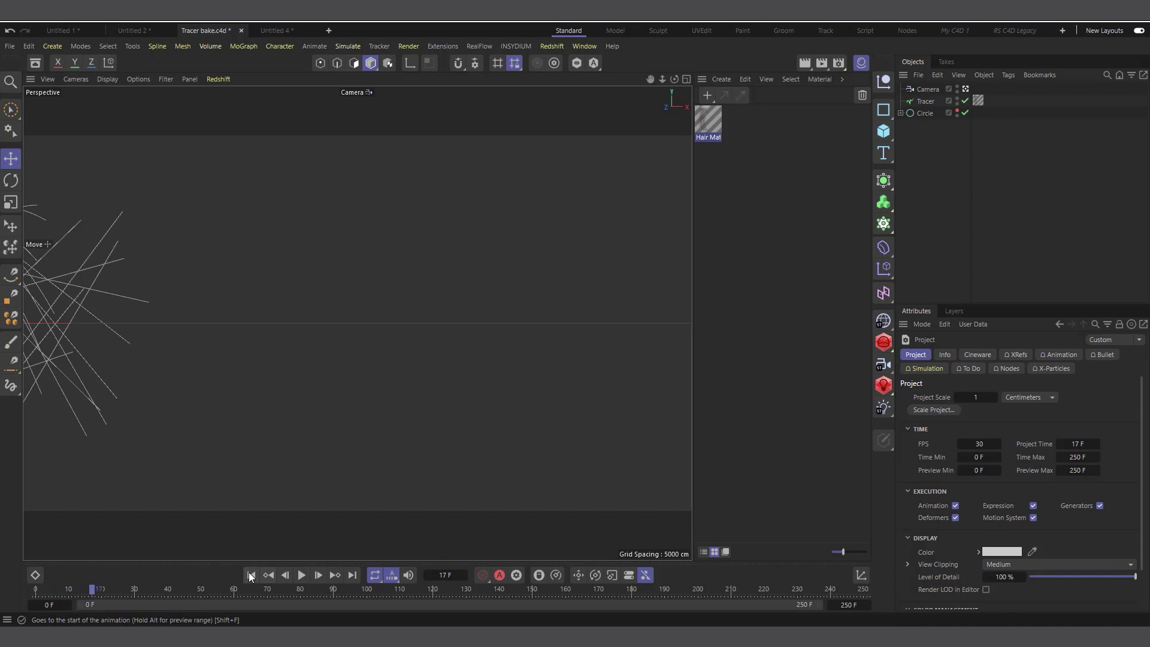
{"action": "left_click", "coordinate": [251, 575]}
{"action": "left_click", "coordinate": [302, 577]}
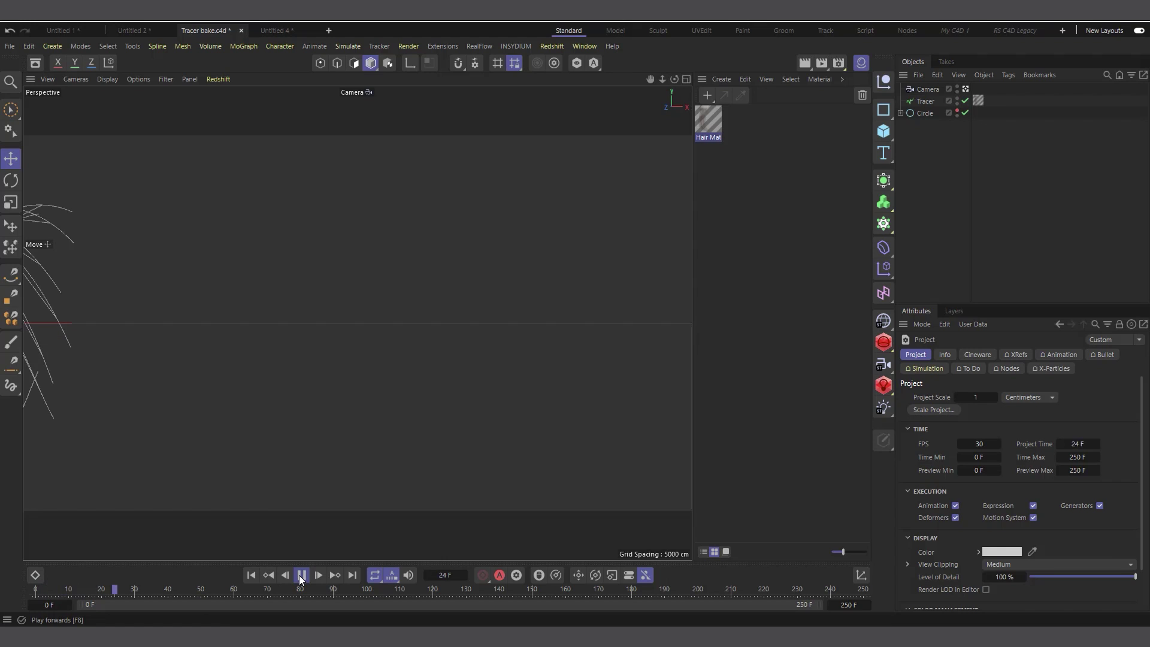
{"action": "left_click", "coordinate": [301, 576]}
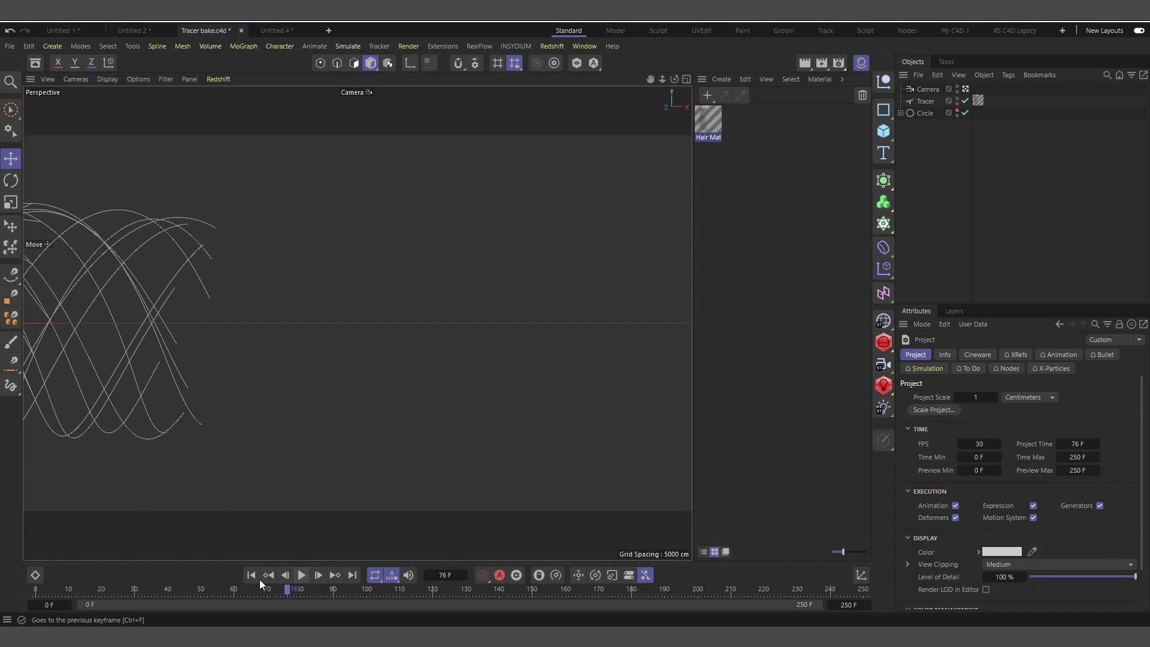
{"action": "left_click", "coordinate": [252, 576]}
{"action": "left_click", "coordinate": [302, 575]}
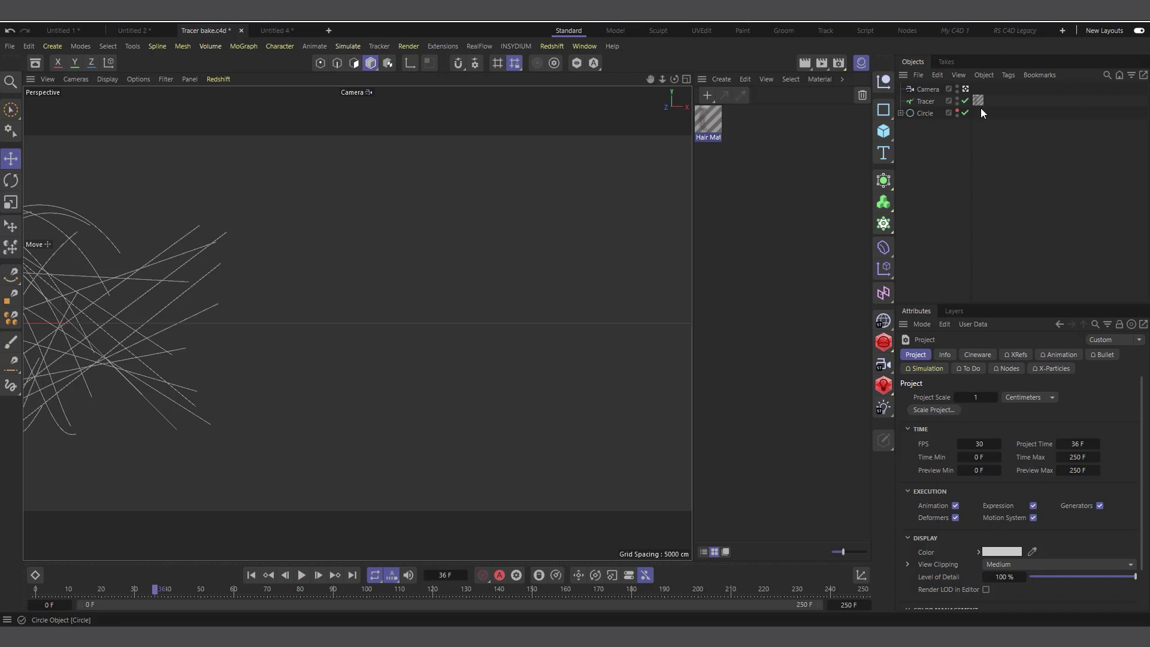
- Switch the viewport to the default camera and hide the scene camera in the editor
{"action": "left_click", "coordinate": [964, 88]}
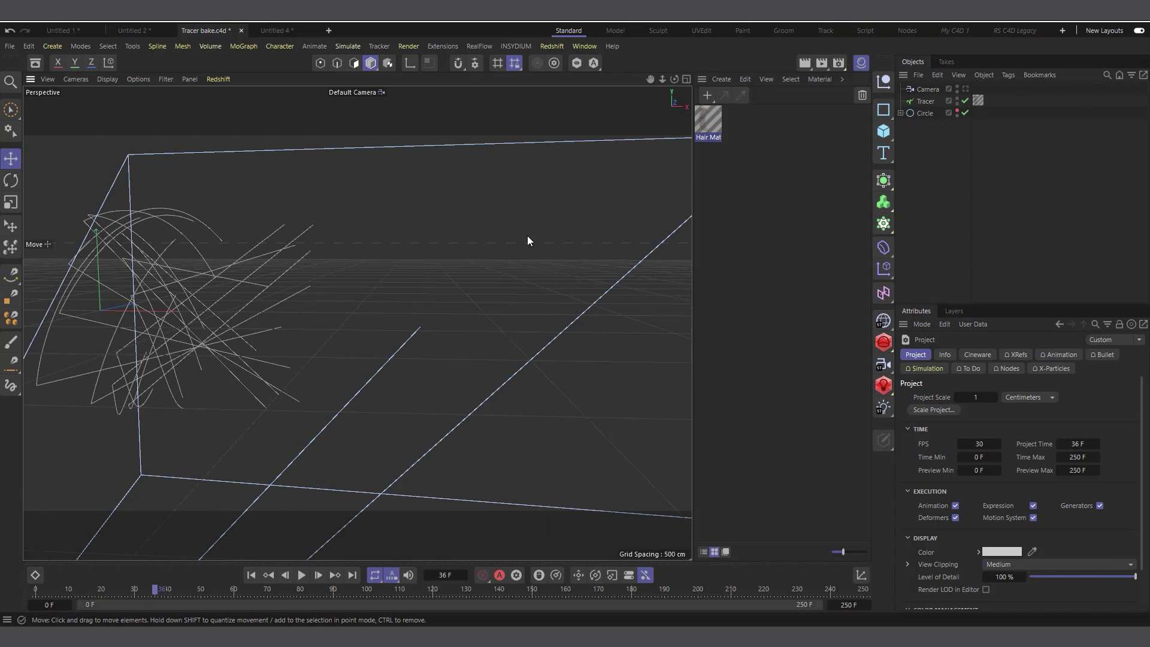
{"action": "left_click", "coordinate": [957, 86]}
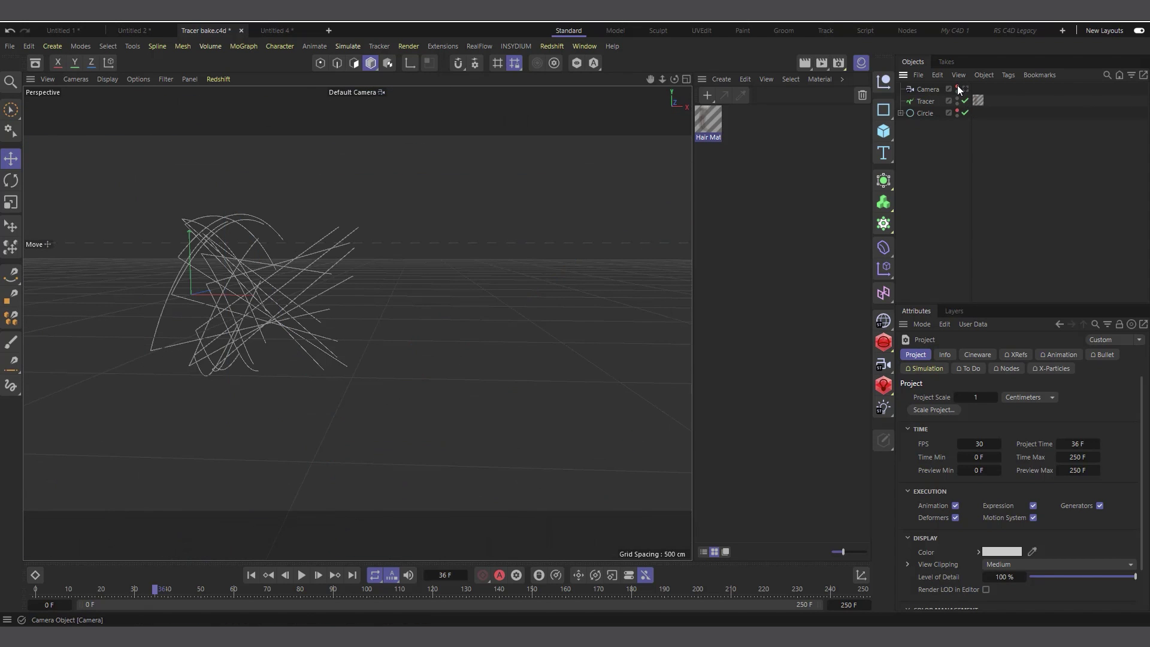
{"action": "left_click", "coordinate": [957, 87]}
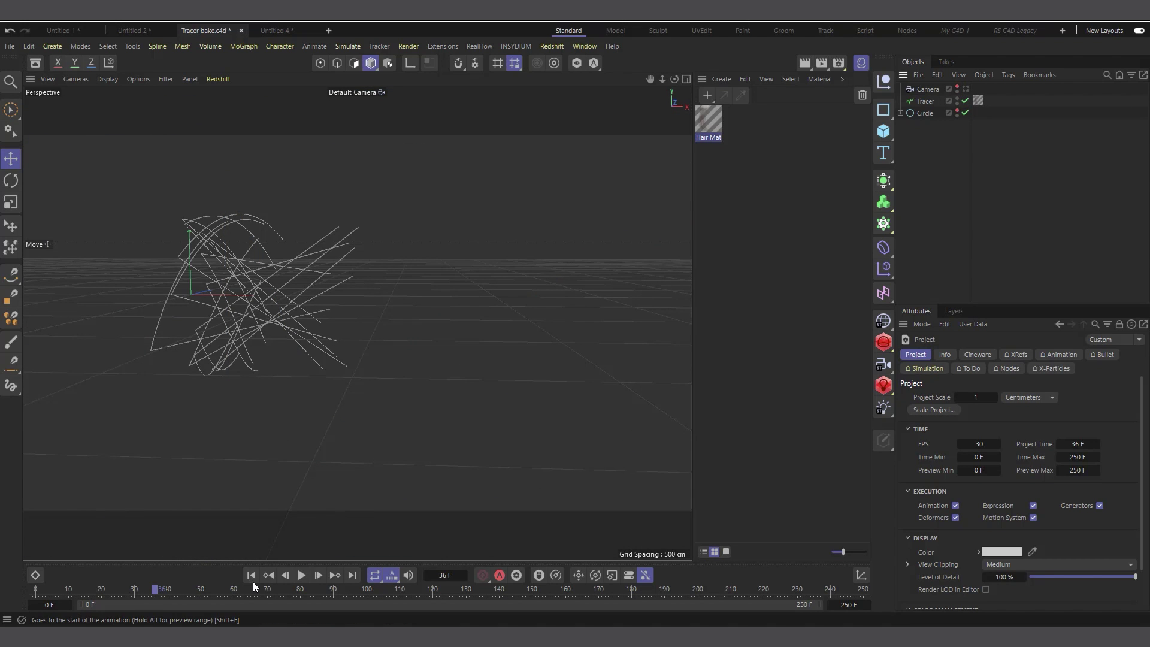
- Replay the animation from the start, then step back and forth between frames 0 and 1
{"action": "left_click", "coordinate": [252, 576]}
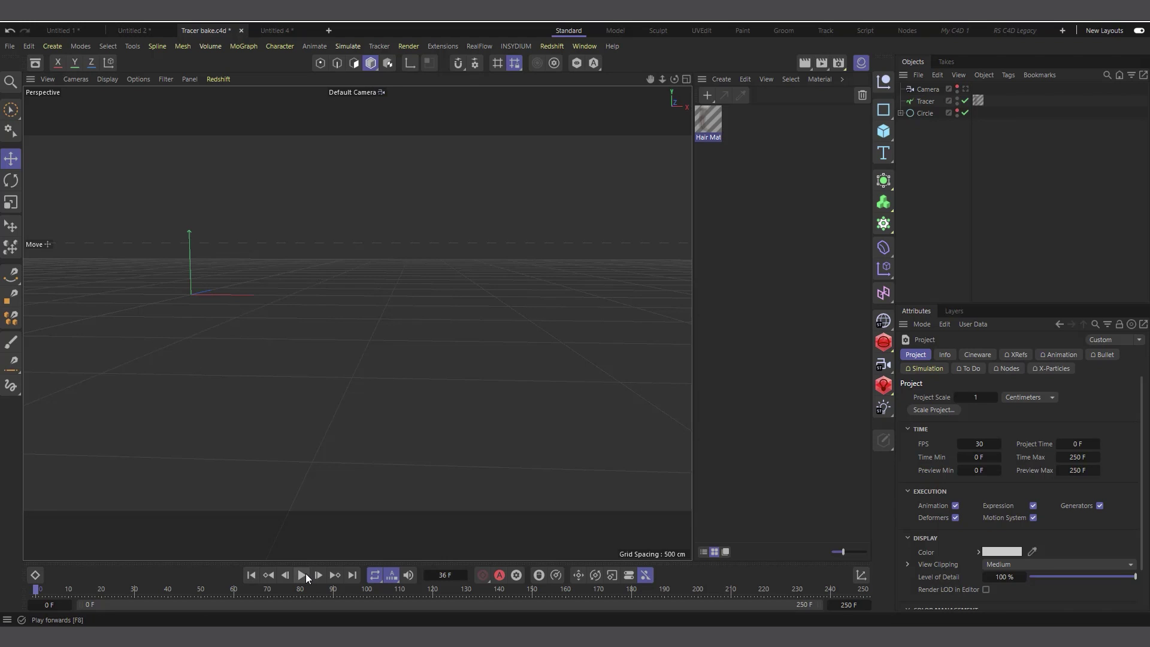
{"action": "left_click", "coordinate": [304, 574]}
{"action": "left_click", "coordinate": [305, 573]}
{"action": "left_click", "coordinate": [252, 575]}
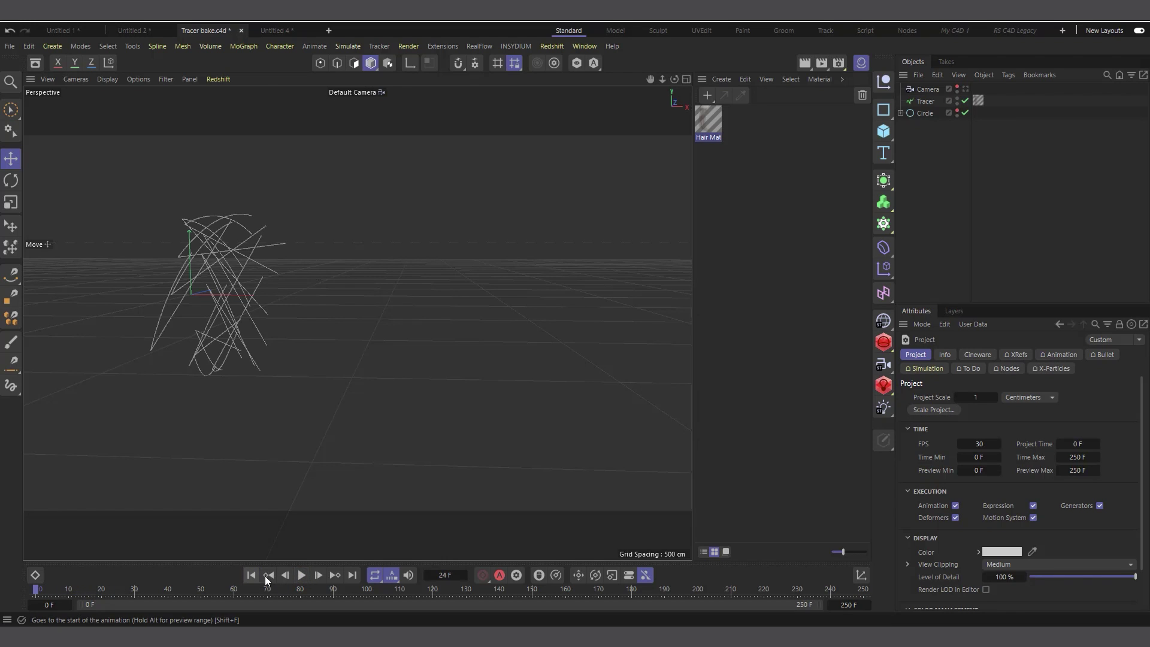
{"action": "left_click", "coordinate": [301, 575]}
{"action": "left_click", "coordinate": [301, 575]}
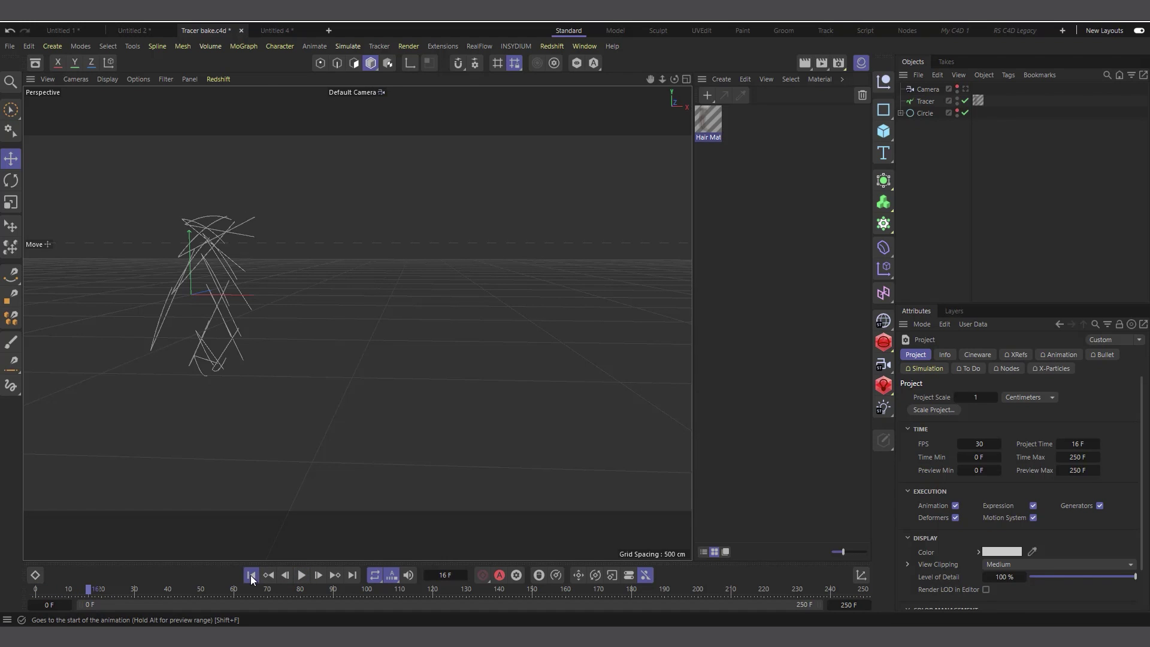
{"action": "left_click", "coordinate": [285, 575]}
{"action": "left_click", "coordinate": [318, 574]}
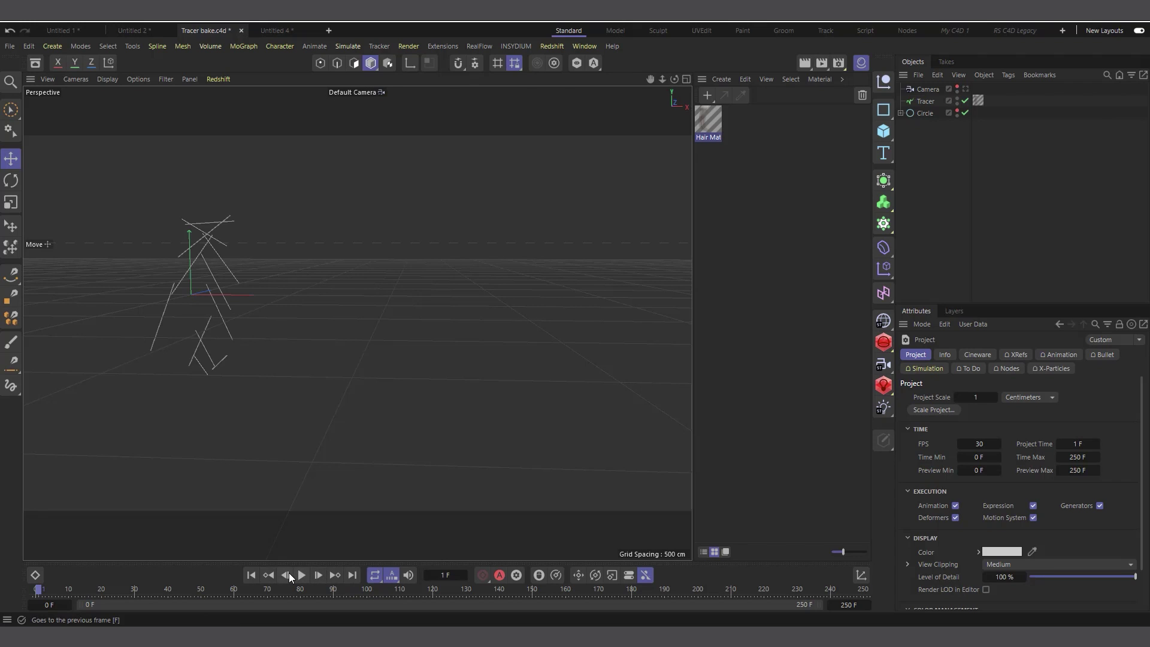
{"action": "left_click", "coordinate": [289, 572]}
{"action": "left_click", "coordinate": [320, 574]}
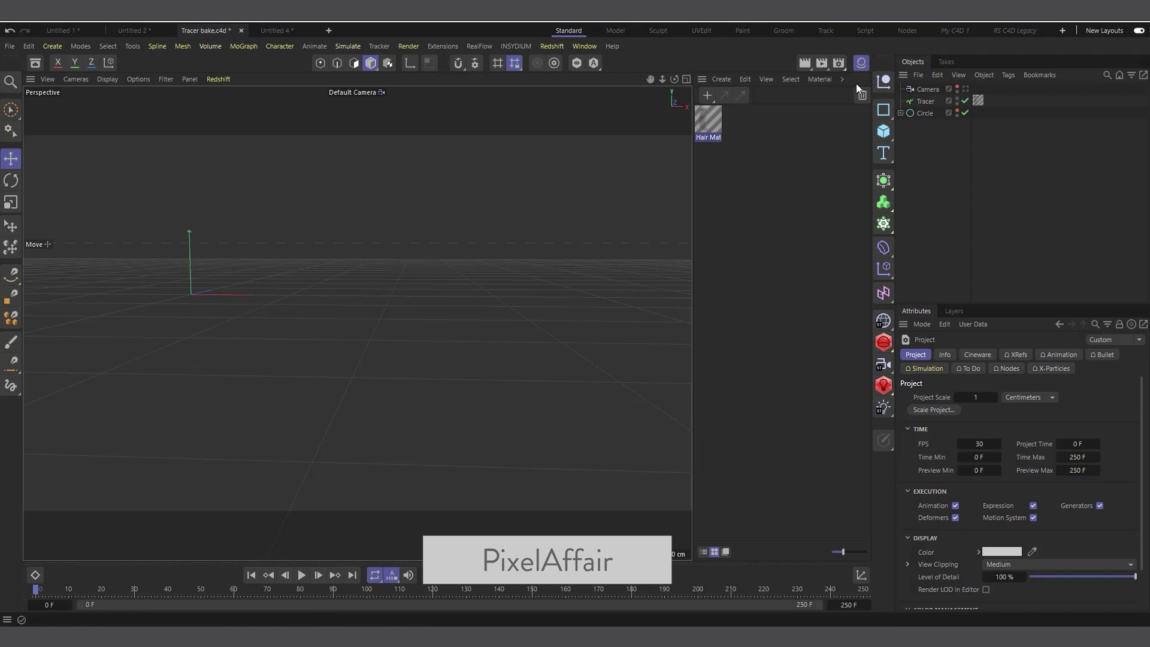
- Play to around frame 115, scrub back to frame 90, then replay from the start
{"action": "left_click", "coordinate": [303, 578]}
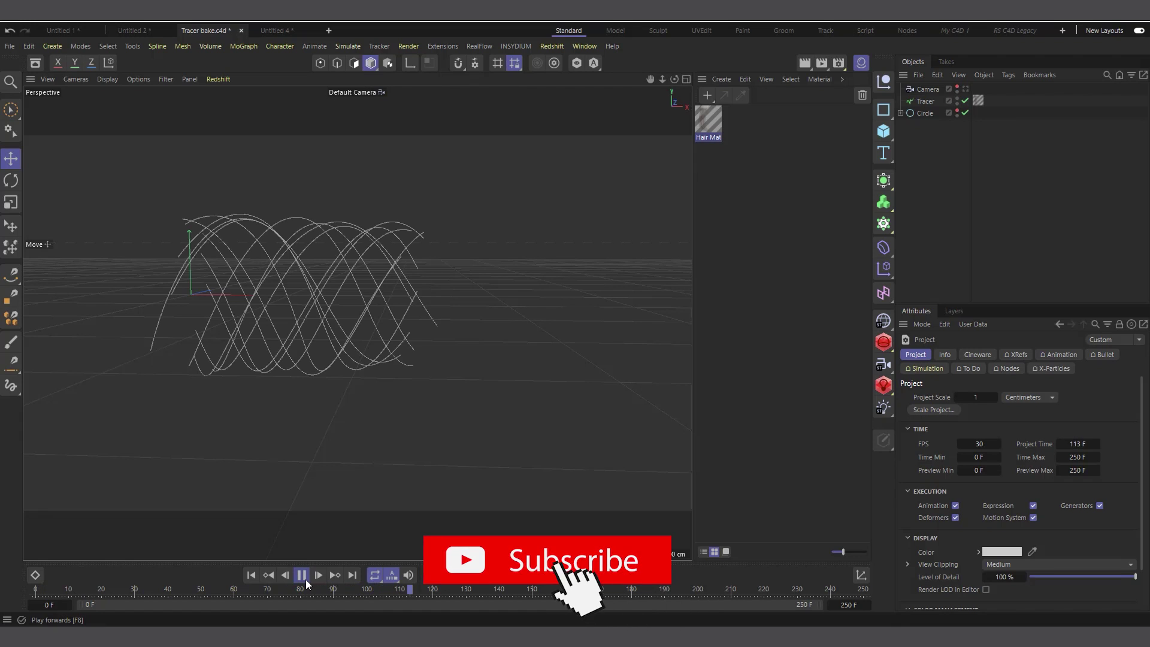
{"action": "left_click", "coordinate": [305, 579]}
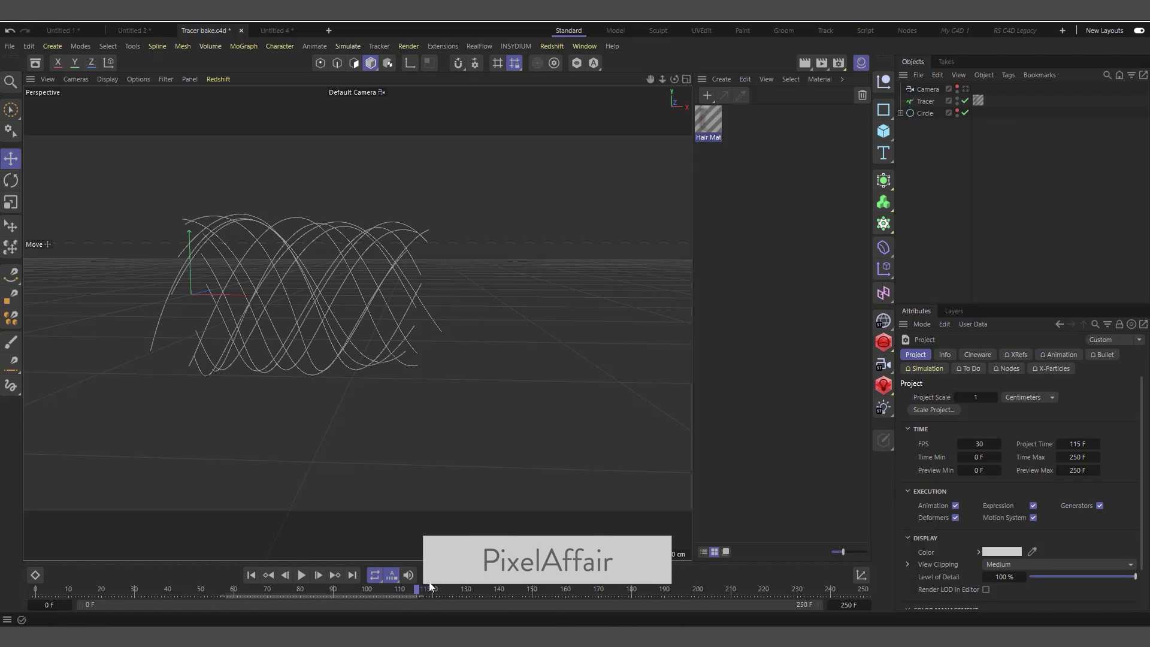
{"action": "mouse_move", "coordinate": [375, 589]}
{"action": "left_mouse_down"}
{"action": "mouse_move", "coordinate": [462, 589]}
{"action": "mouse_move", "coordinate": [333, 590]}
{"action": "left_mouse_up"}
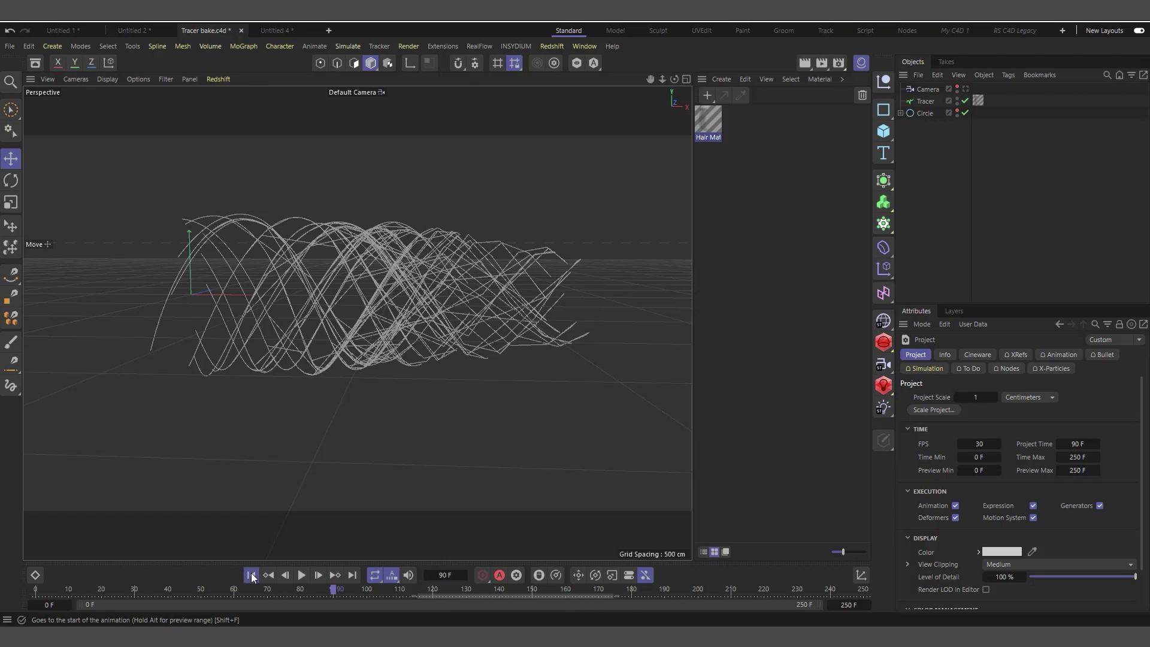
{"action": "left_click", "coordinate": [250, 575]}
{"action": "left_click", "coordinate": [302, 575]}
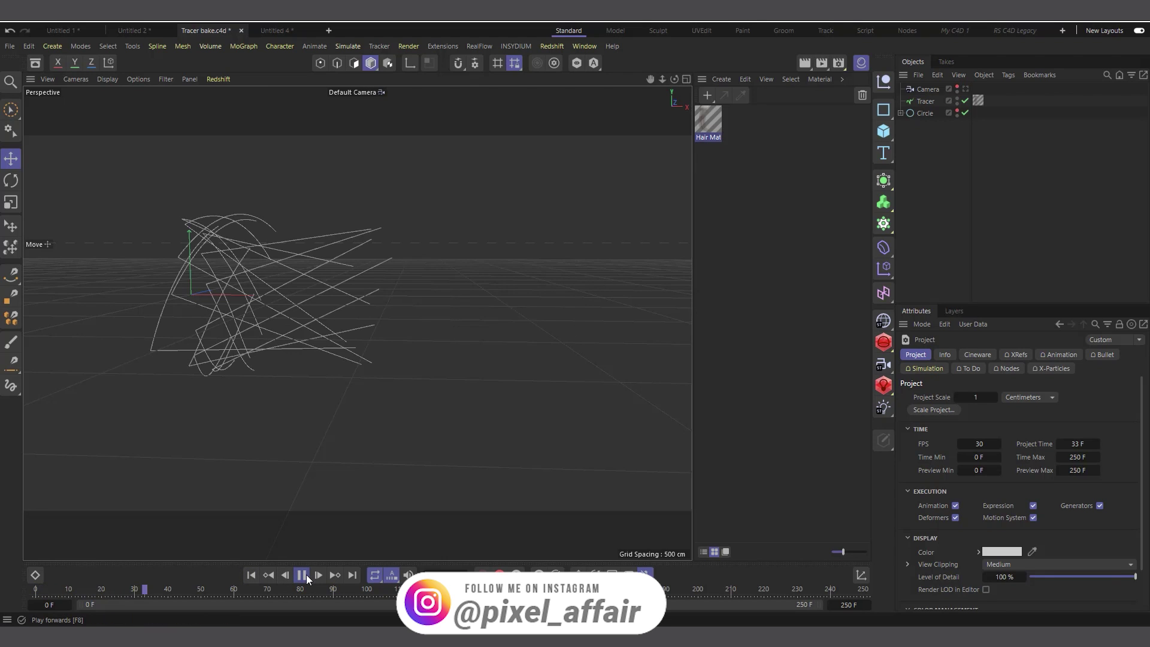
{"action": "left_click", "coordinate": [302, 575]}
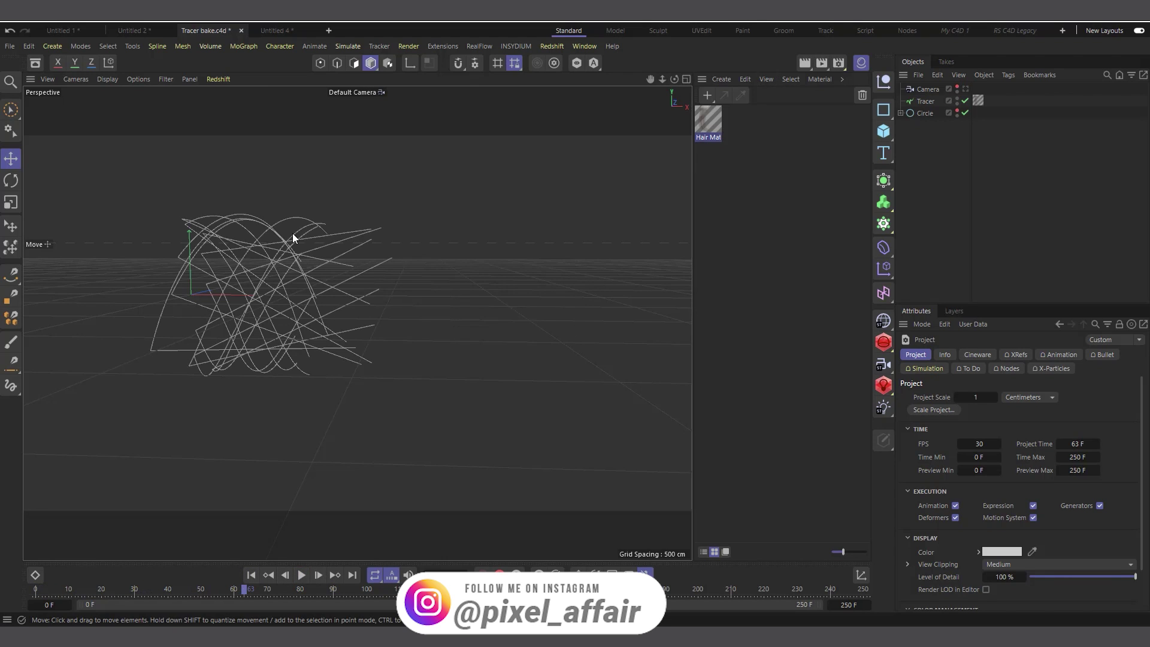
- Step through the opening frames, play to frame 76, then jump to frame 189
{"action": "left_click", "coordinate": [265, 575]}
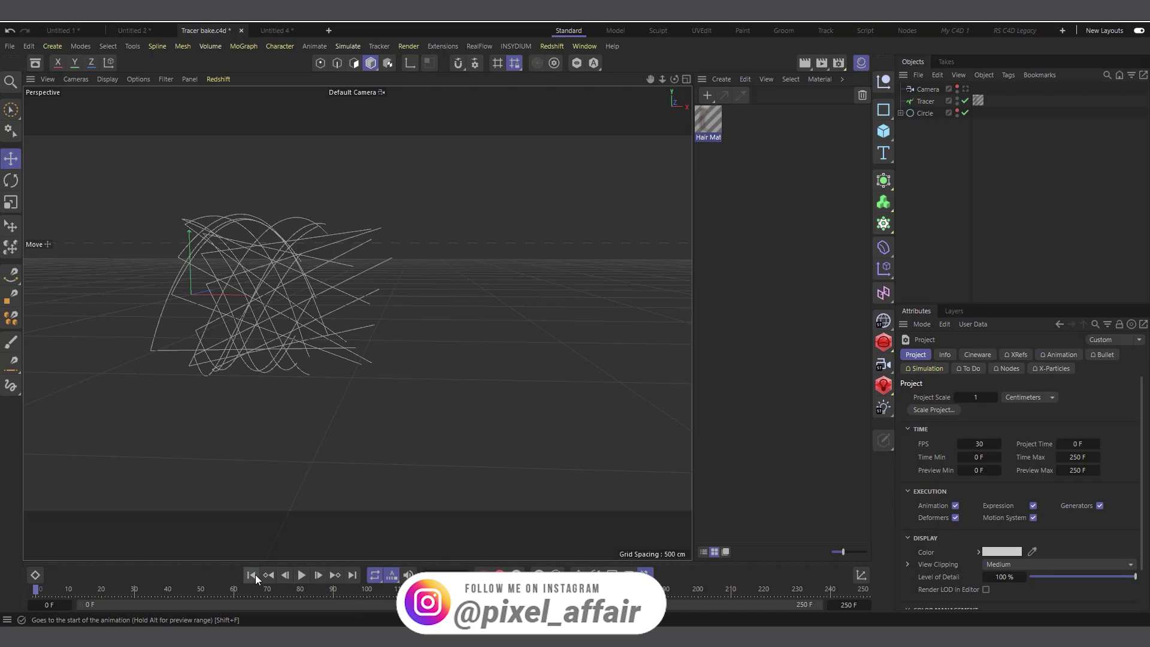
{"action": "left_click", "coordinate": [318, 575]}
{"action": "left_click", "coordinate": [284, 575]}
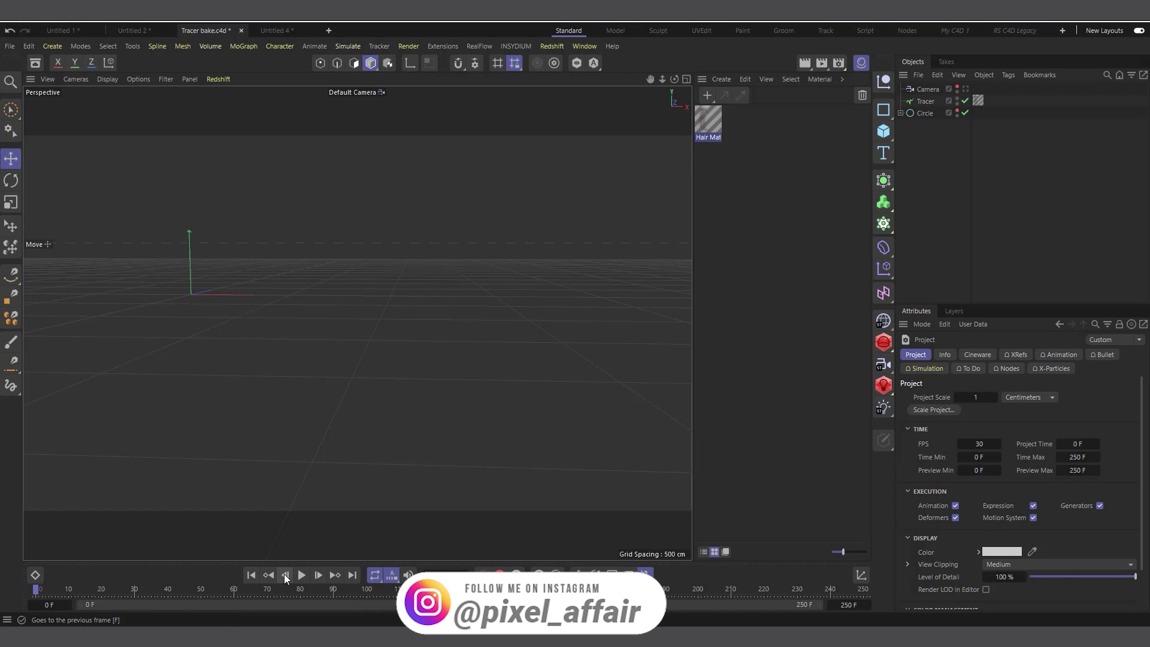
{"action": "left_click", "coordinate": [302, 577]}
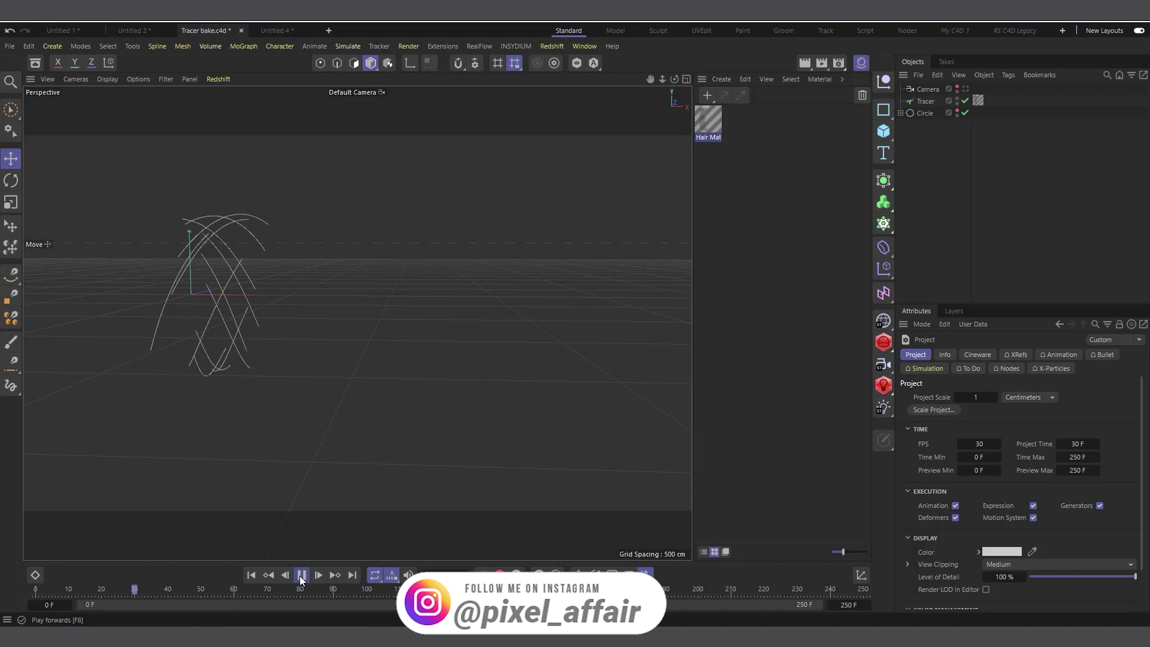
{"action": "left_click", "coordinate": [302, 577]}
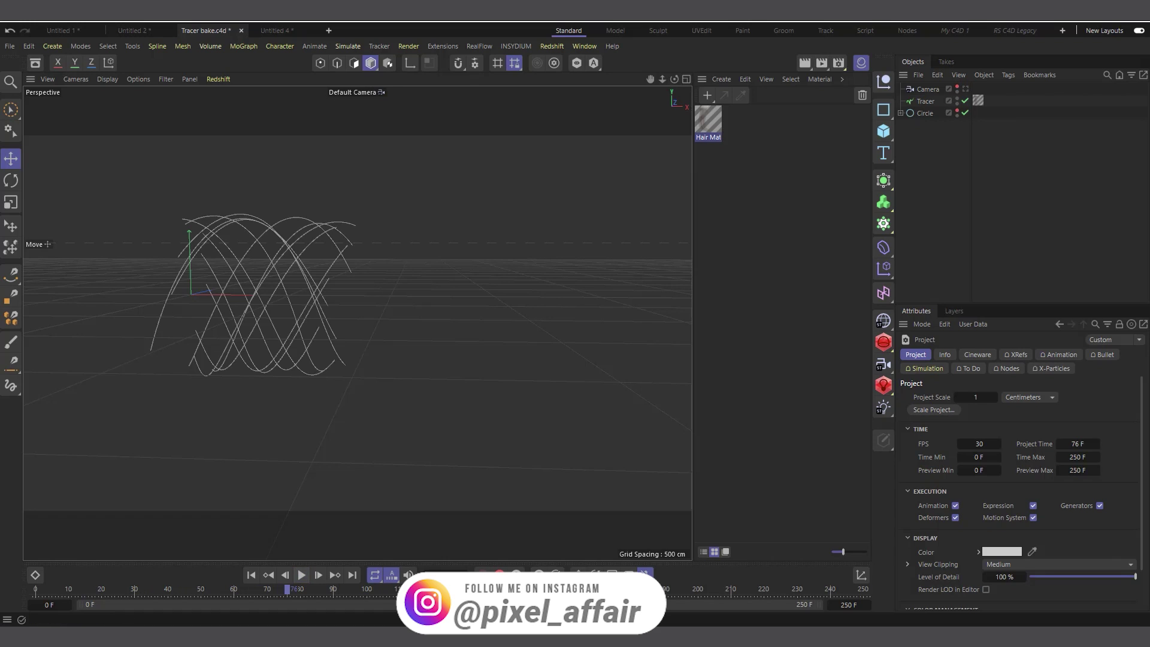
{"action": "left_click", "coordinate": [666, 592]}
- Replay briefly from the start and settle back on frame 0
{"action": "left_click", "coordinate": [252, 575]}
{"action": "left_click", "coordinate": [301, 575]}
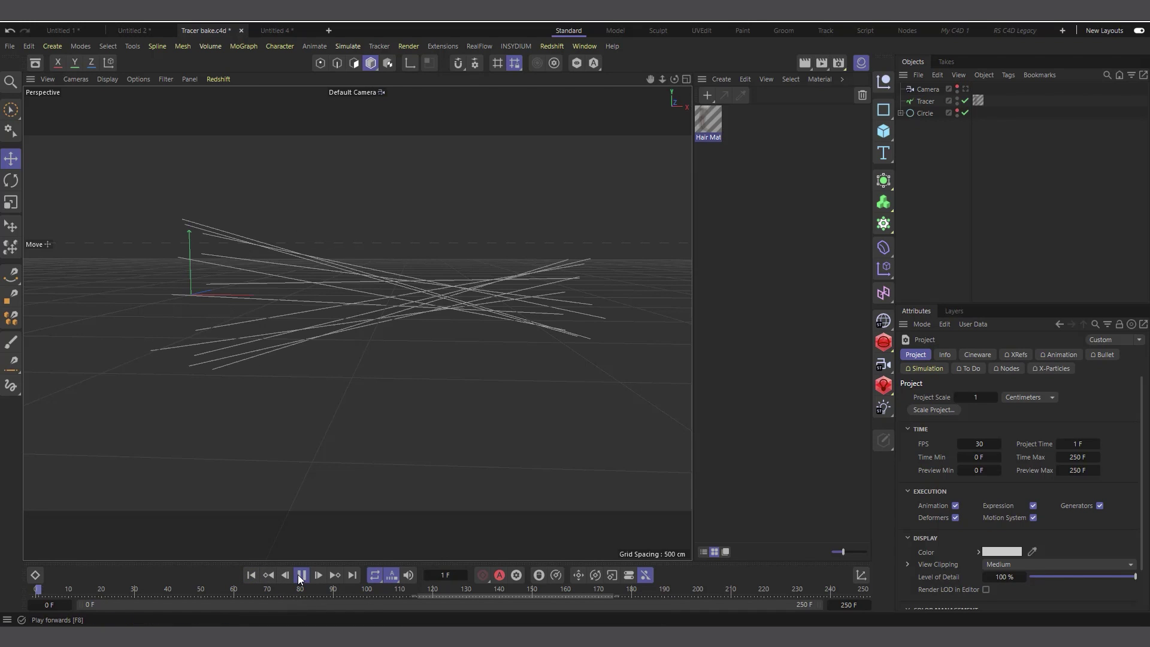
{"action": "left_click", "coordinate": [252, 576]}
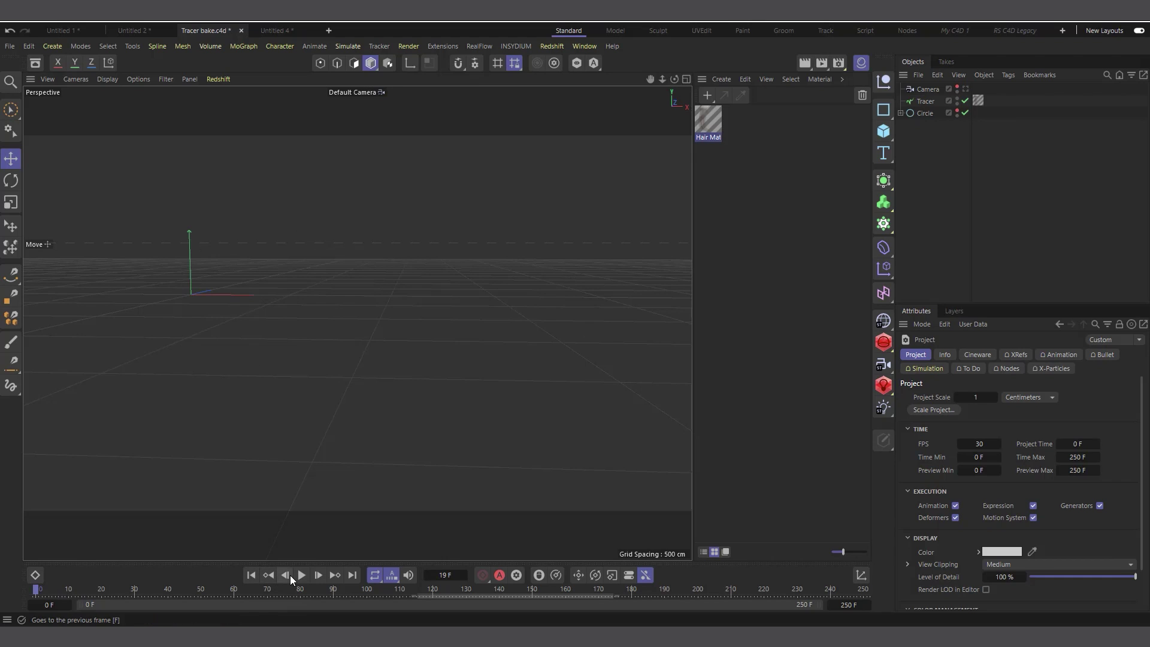
{"action": "left_click", "coordinate": [287, 575]}
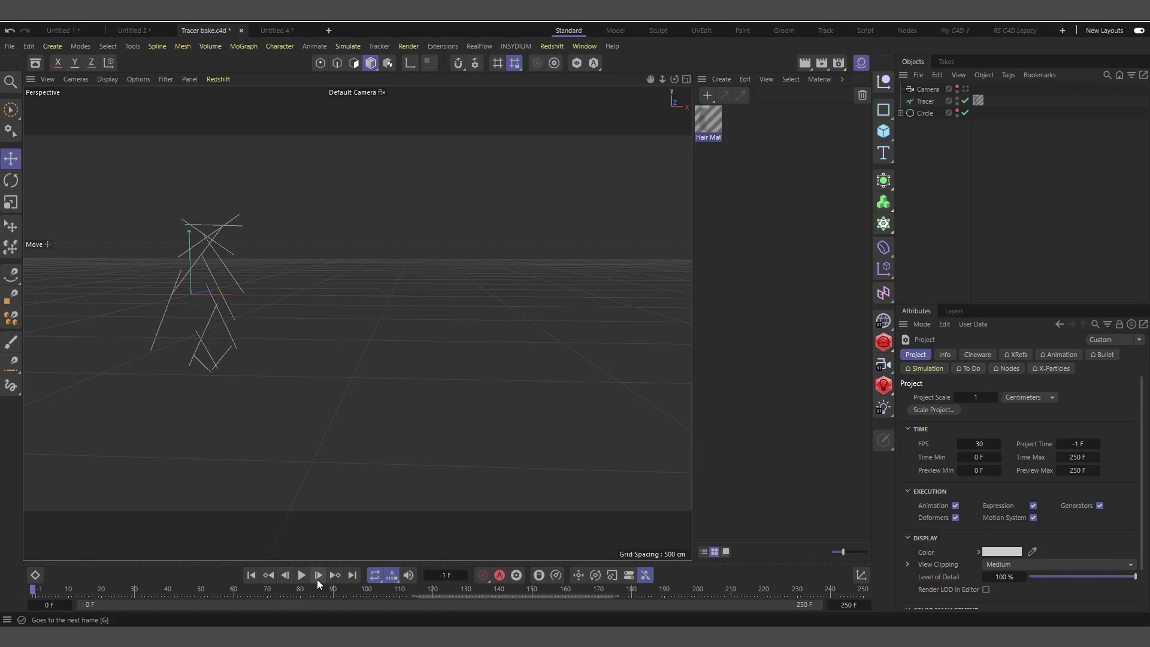
{"action": "left_click", "coordinate": [318, 579]}
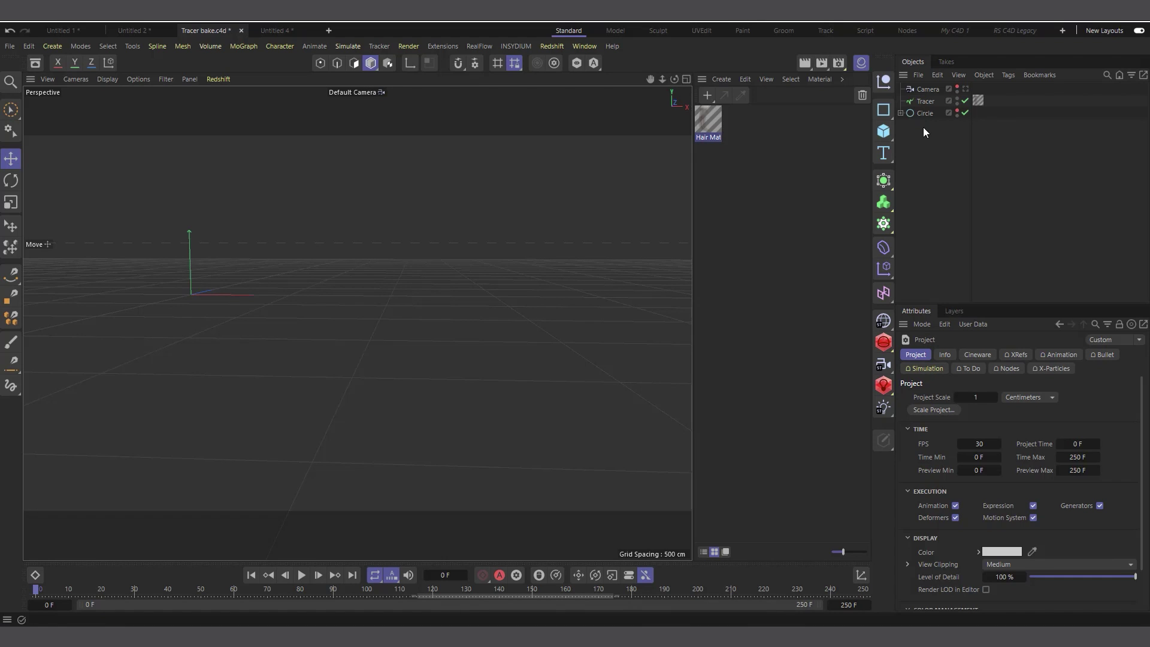
- Check the Hair Mat colour, stop playback at frame 57, and render a viewport preview of the strands
{"action": "left_click", "coordinate": [711, 123]}
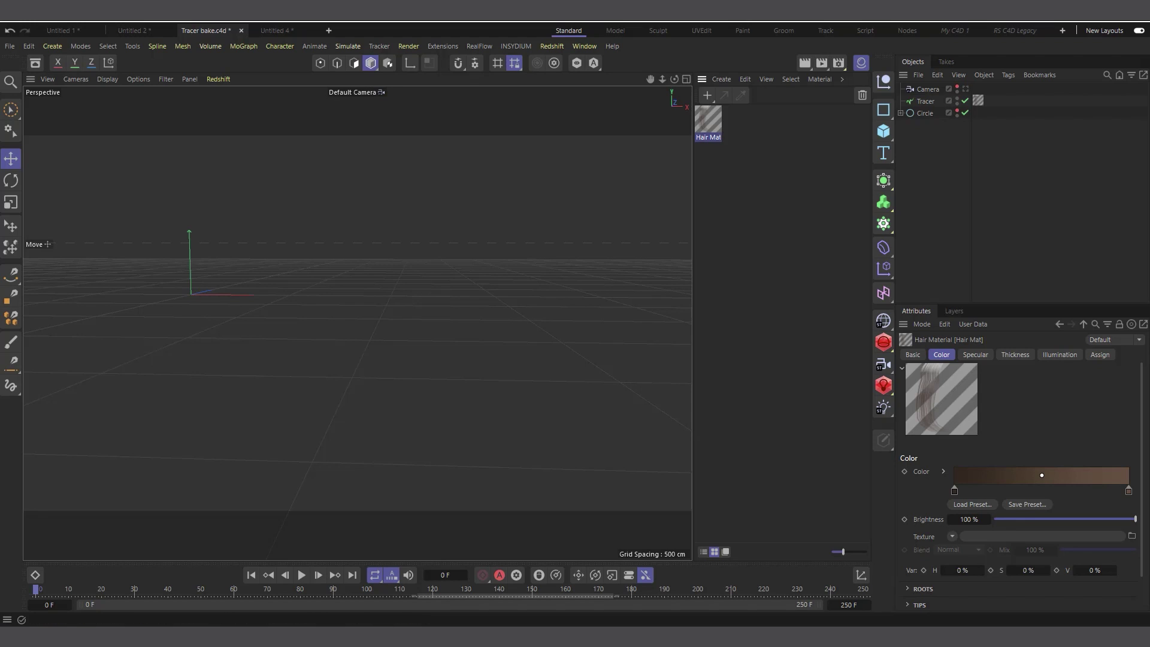
{"action": "left_click", "coordinate": [301, 575]}
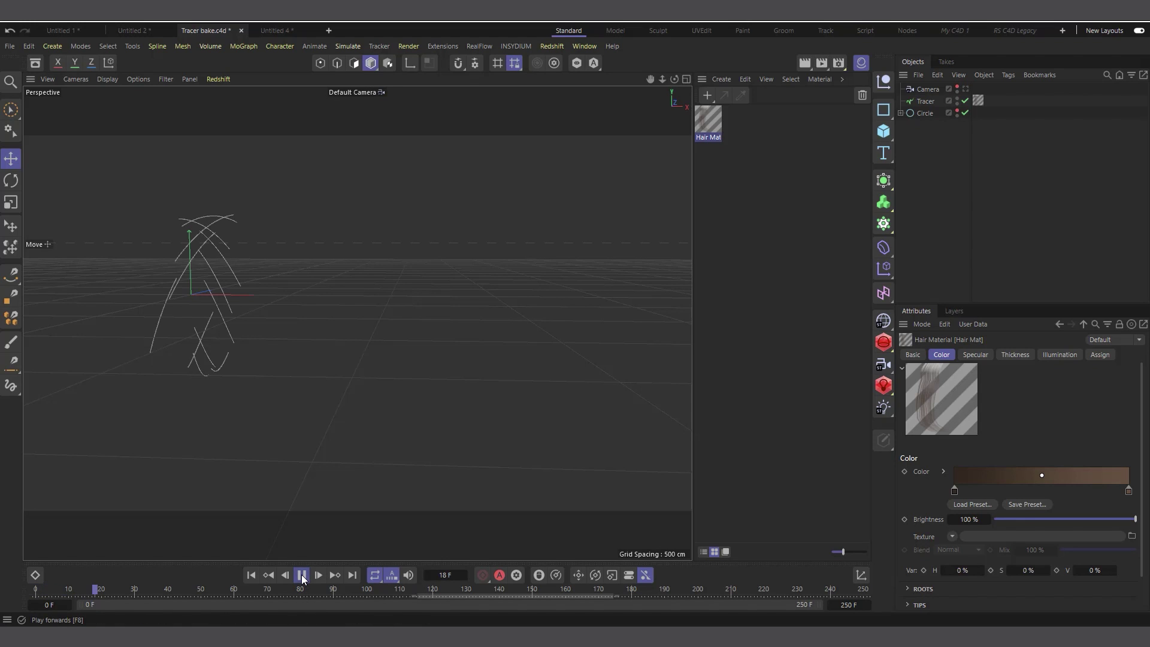
{"action": "left_click", "coordinate": [302, 576]}
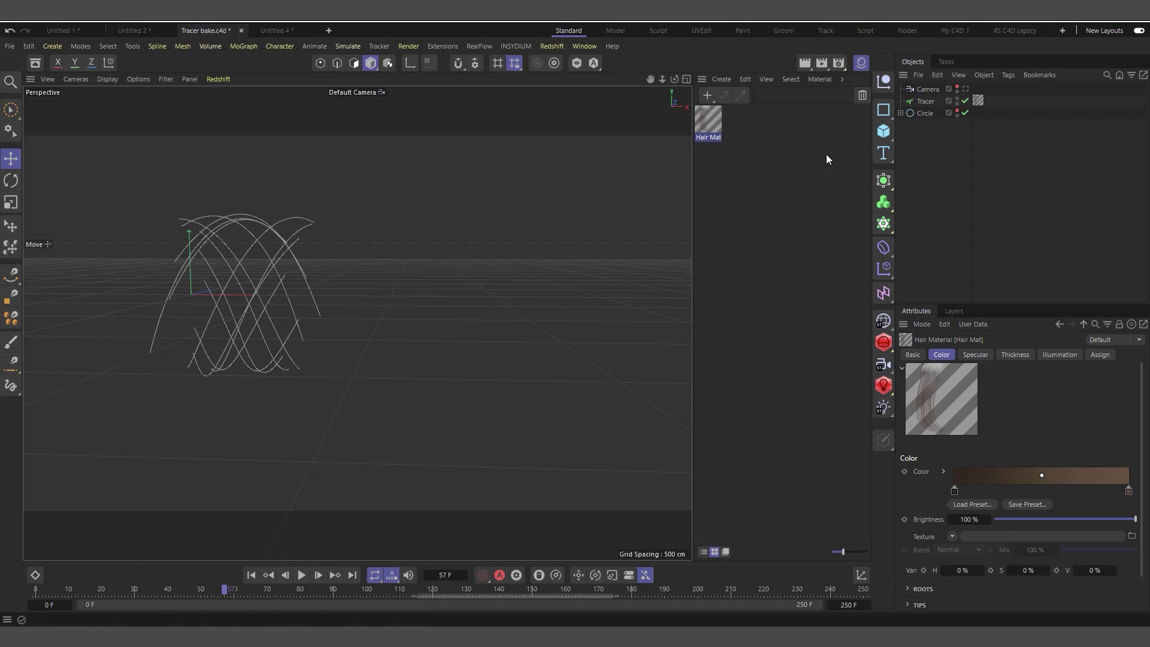
{"action": "left_click", "coordinate": [808, 66]}
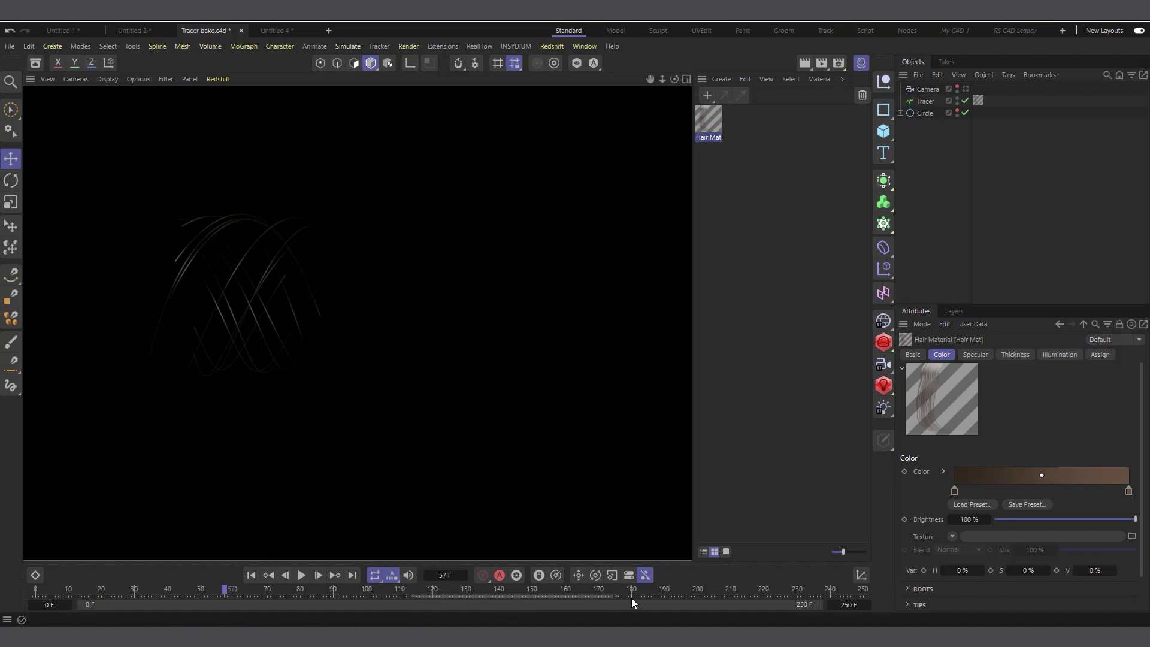
- Set the render output start frame to 180 and render that frame to the Picture Viewer
{"action": "left_click", "coordinate": [841, 63]}
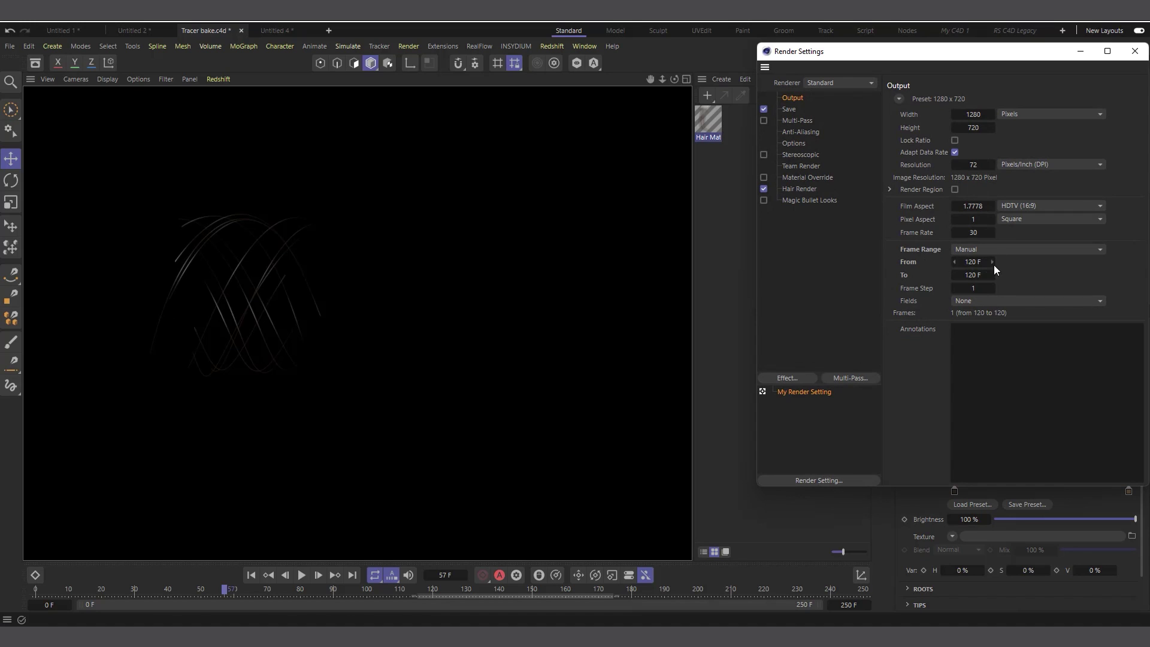
{"action": "left_click", "coordinate": [974, 263]}
{"action": "key", "text": "Return"}
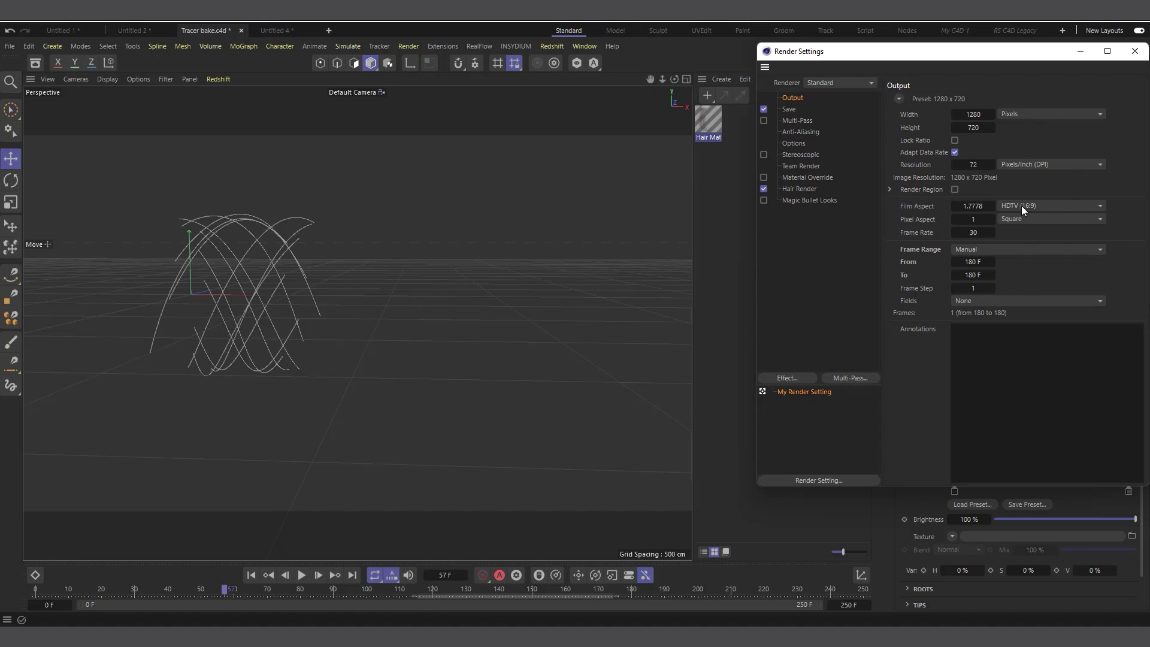
{"action": "left_click", "coordinate": [1135, 51]}
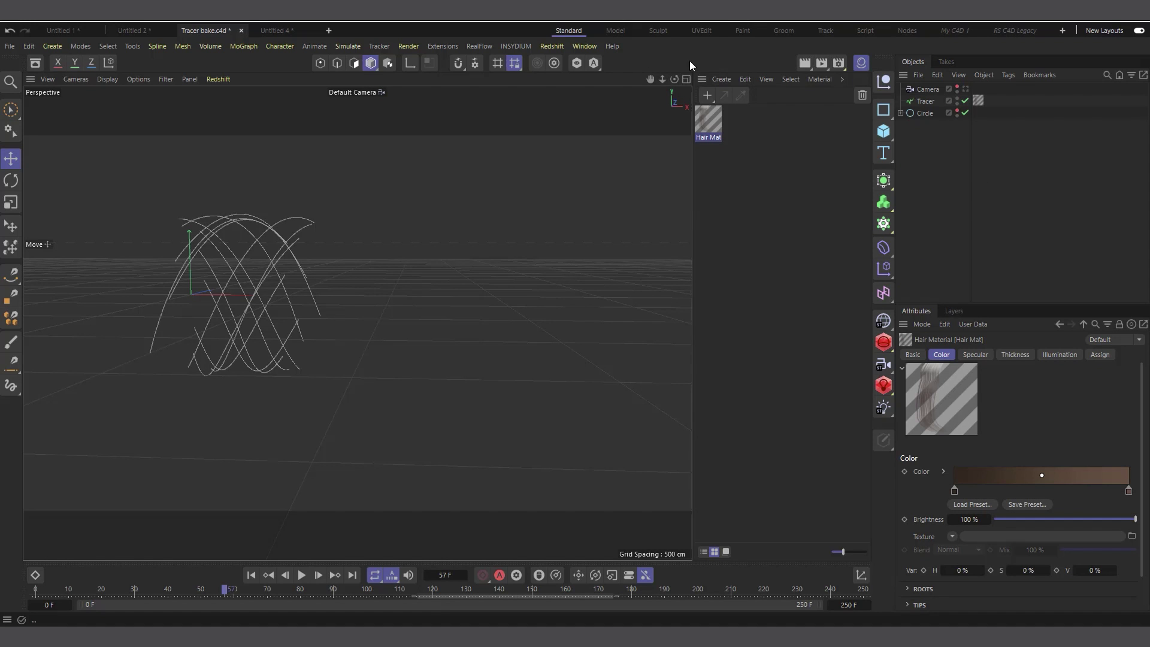
{"action": "left_click", "coordinate": [823, 63]}
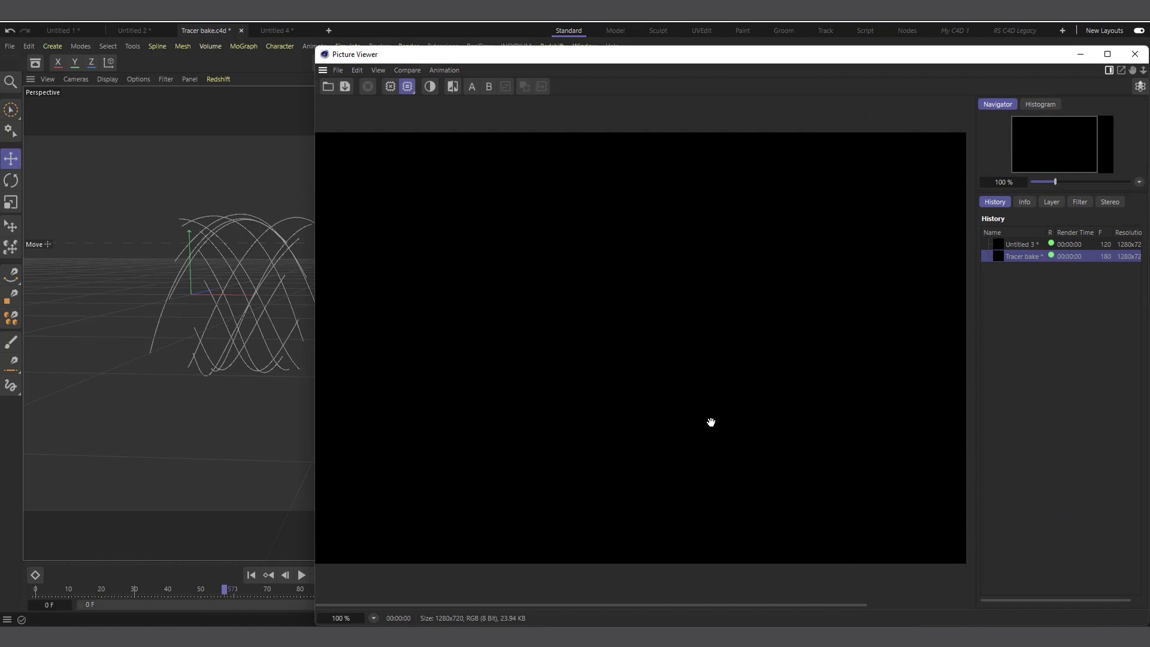
{"action": "scroll", "coordinate": [469, 348], "scroll_direction": "down", "scroll_amount": 4}
{"action": "scroll", "coordinate": [533, 361], "scroll_direction": "up", "scroll_amount": 2}
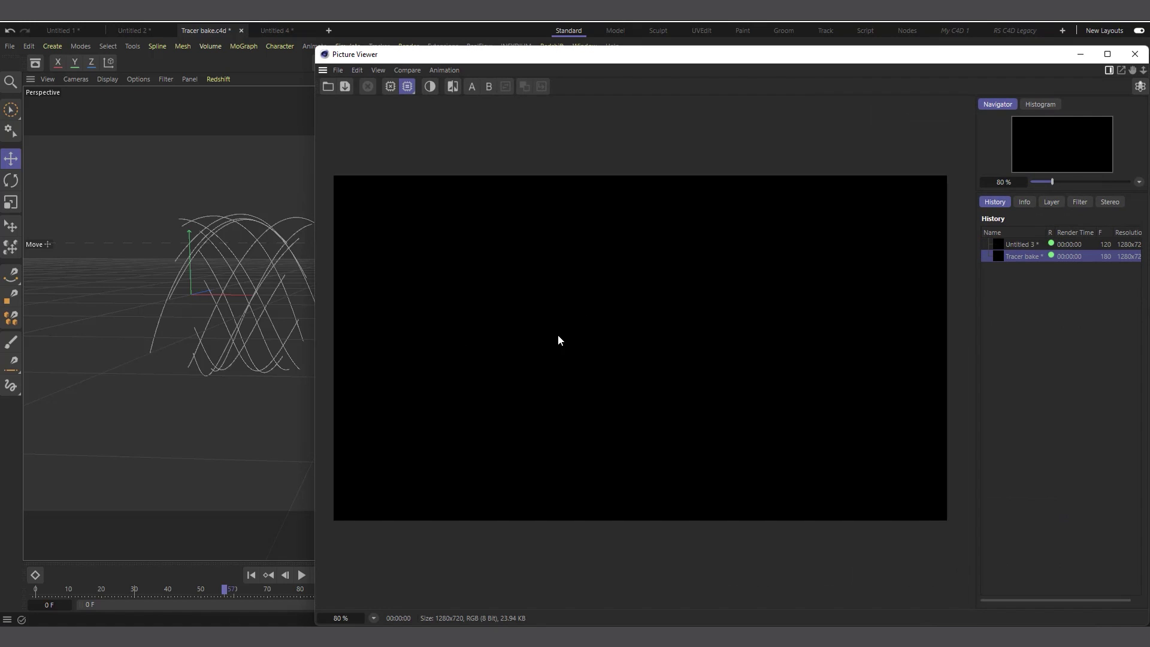
- Rewind to frame 0, re-render frame 180 so faint strands appear, then close the Picture Viewer
{"action": "left_click", "coordinate": [1135, 53]}
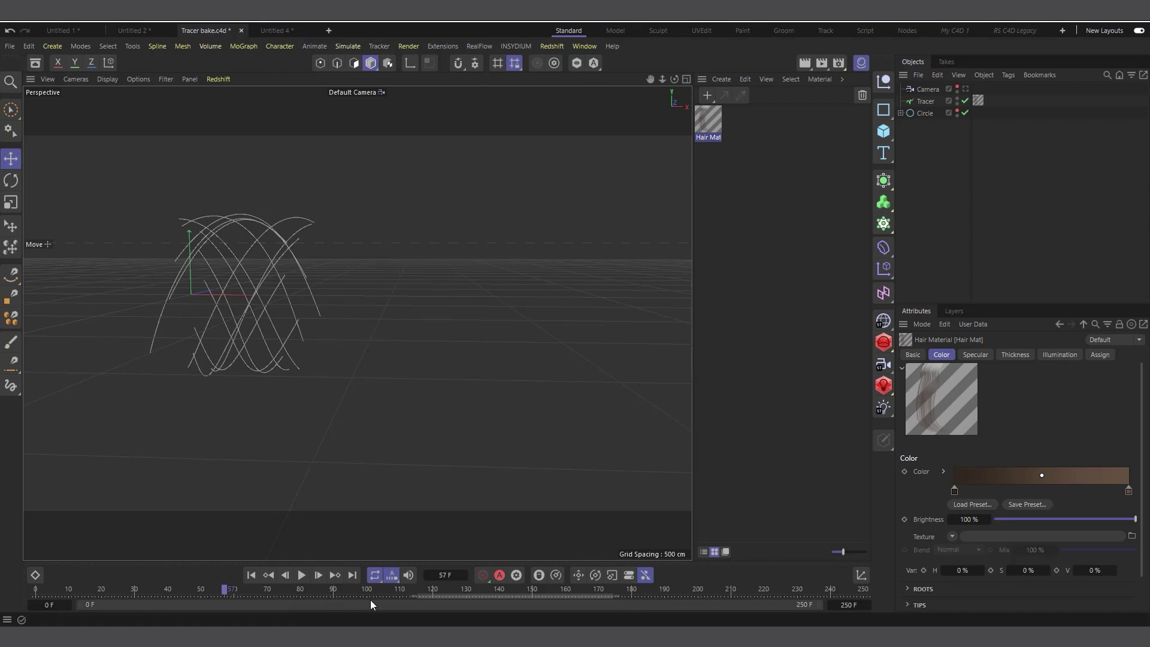
{"action": "left_click", "coordinate": [301, 575]}
{"action": "left_click", "coordinate": [297, 574]}
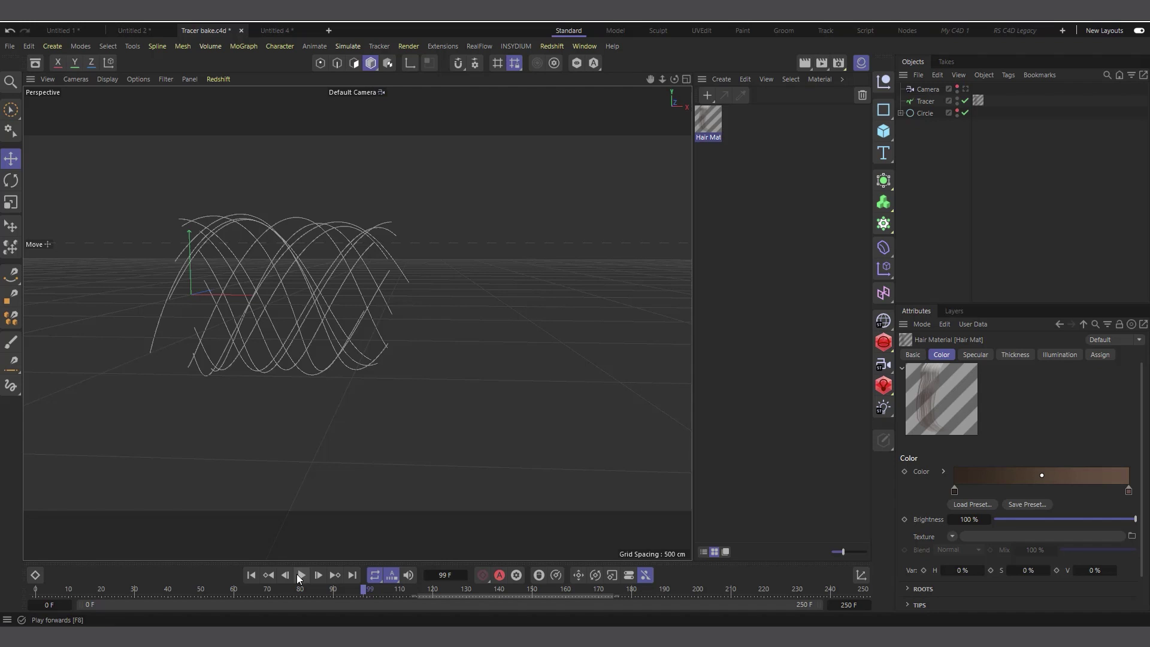
{"action": "left_click", "coordinate": [252, 575]}
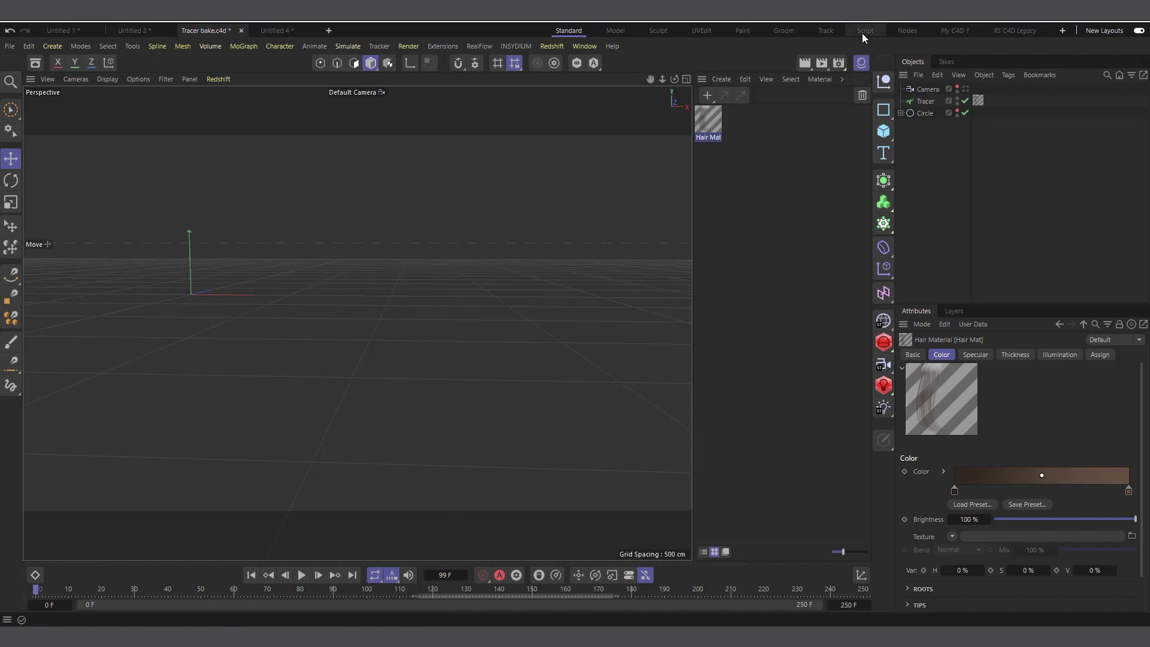
{"action": "left_click", "coordinate": [822, 63]}
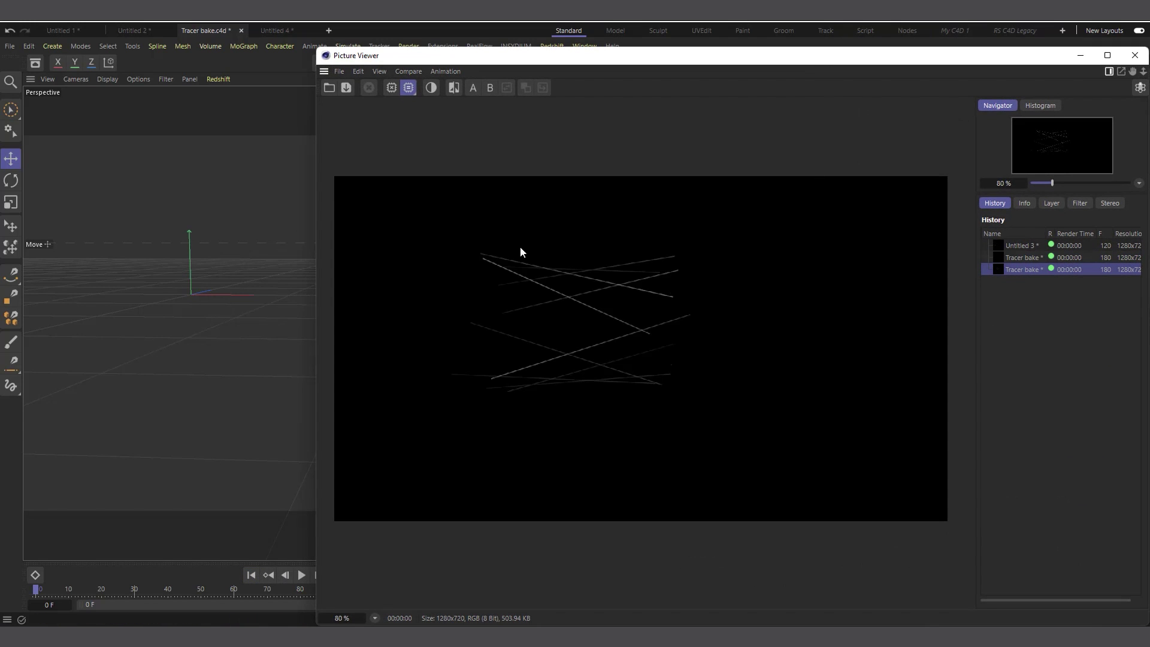
{"action": "left_click", "coordinate": [1129, 55]}
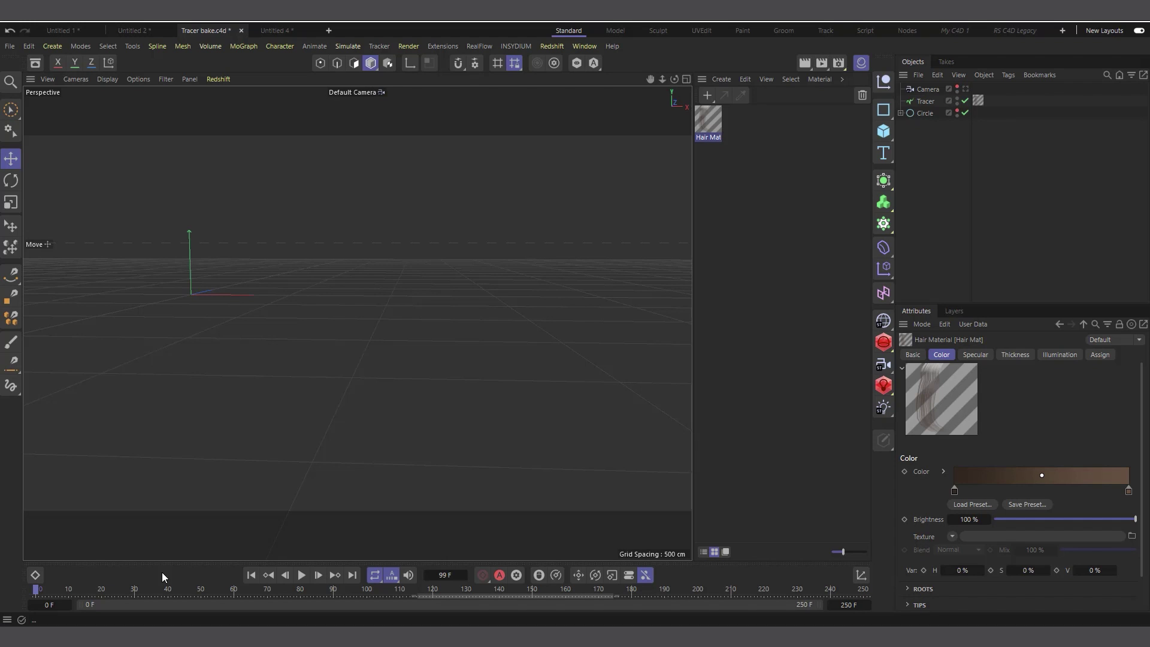
- Pause the tracer playback at frame 101 and view the trails through the Camera object
{"action": "left_click", "coordinate": [305, 578]}
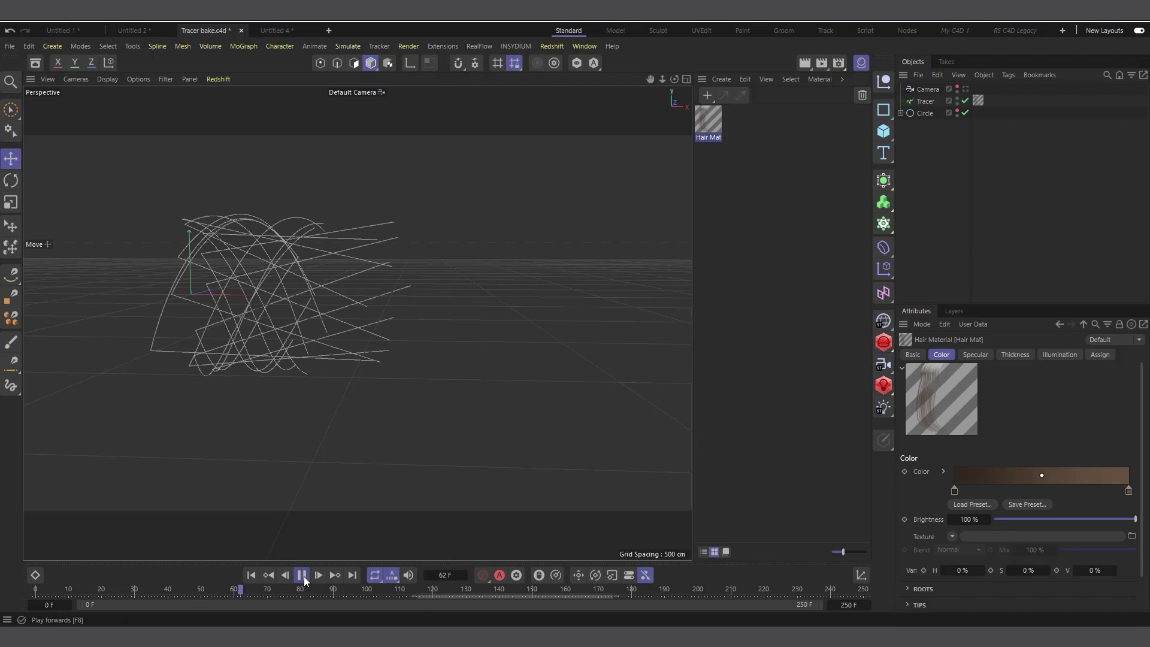
{"action": "left_click", "coordinate": [305, 577]}
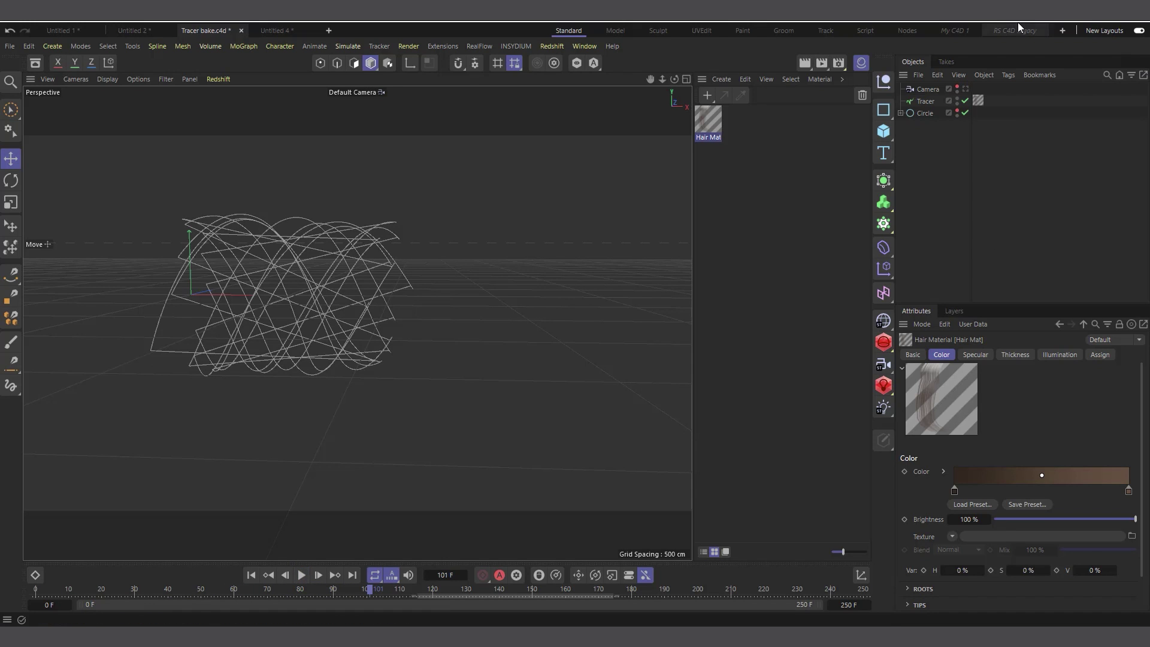
{"action": "left_click", "coordinate": [966, 89]}
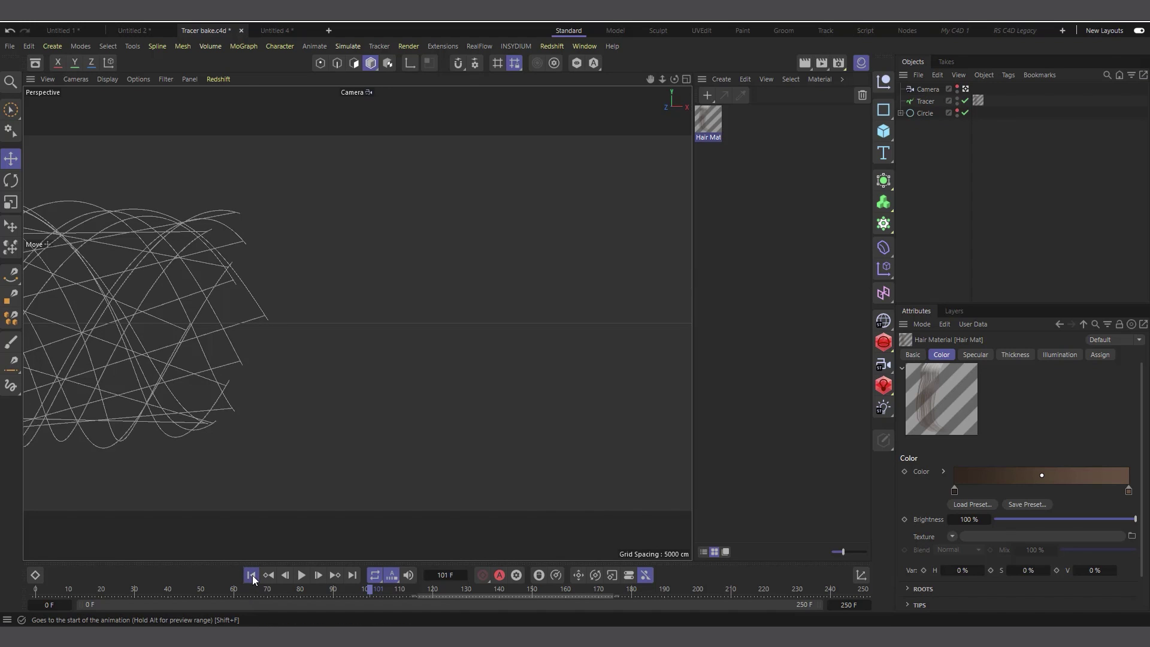
{"action": "left_click", "coordinate": [252, 575]}
{"action": "left_click", "coordinate": [301, 576]}
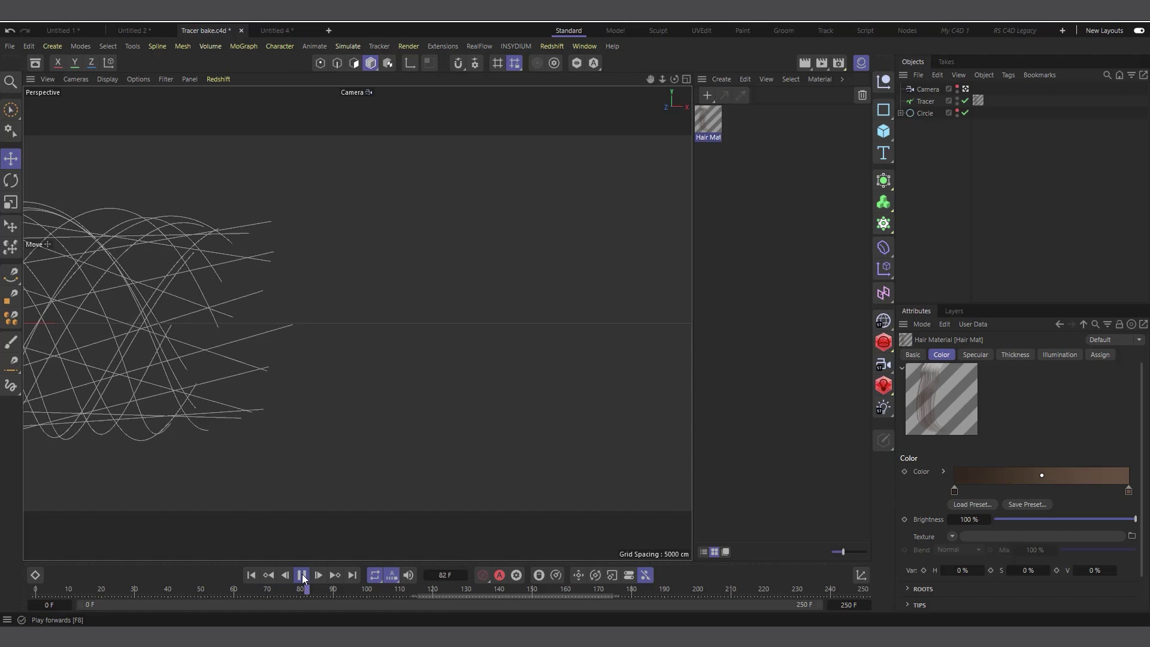
{"action": "left_click", "coordinate": [301, 576]}
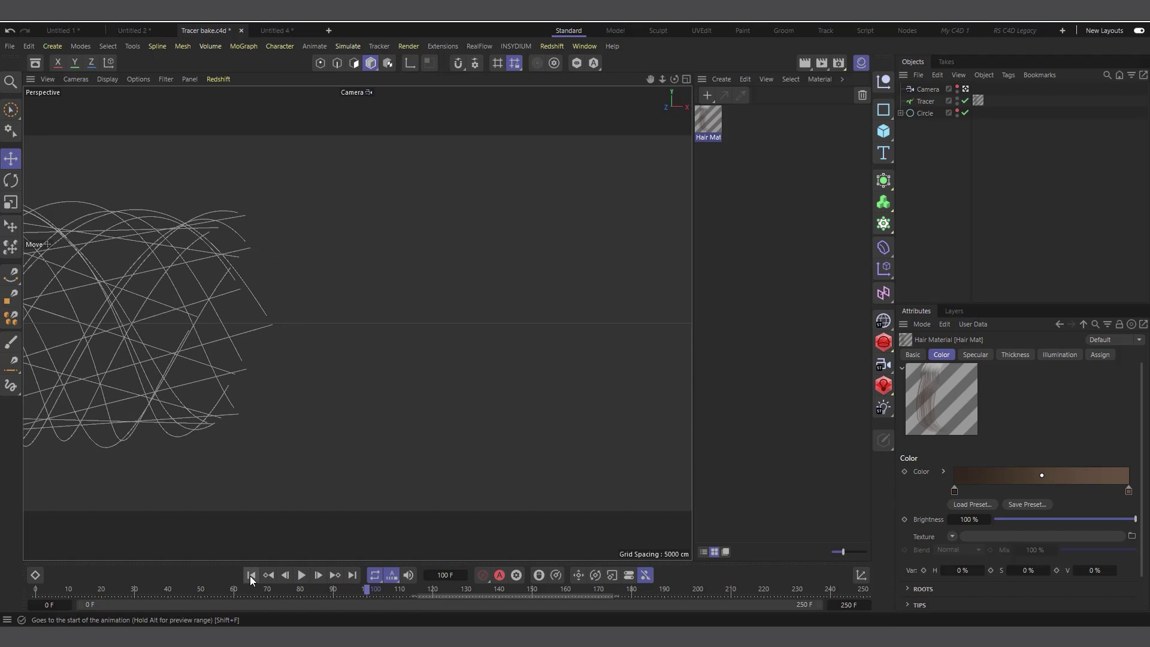
{"action": "left_click", "coordinate": [301, 576]}
{"action": "left_click", "coordinate": [301, 576]}
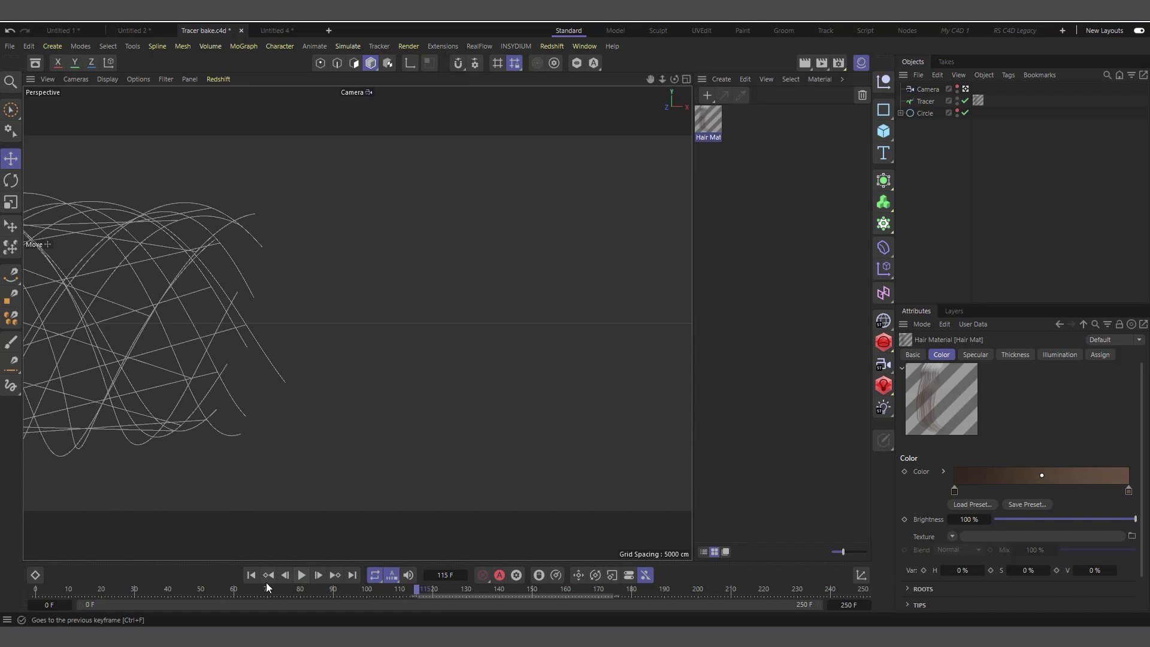
{"action": "left_click", "coordinate": [250, 577]}
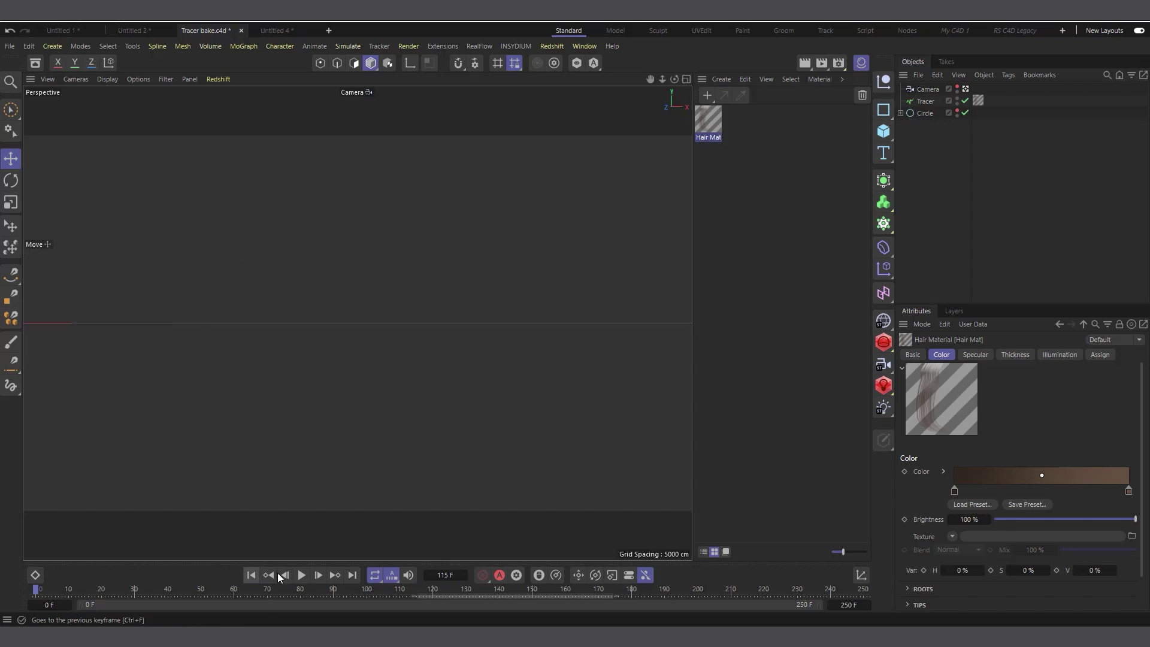
{"action": "left_click", "coordinate": [301, 575]}
{"action": "left_click", "coordinate": [302, 576]}
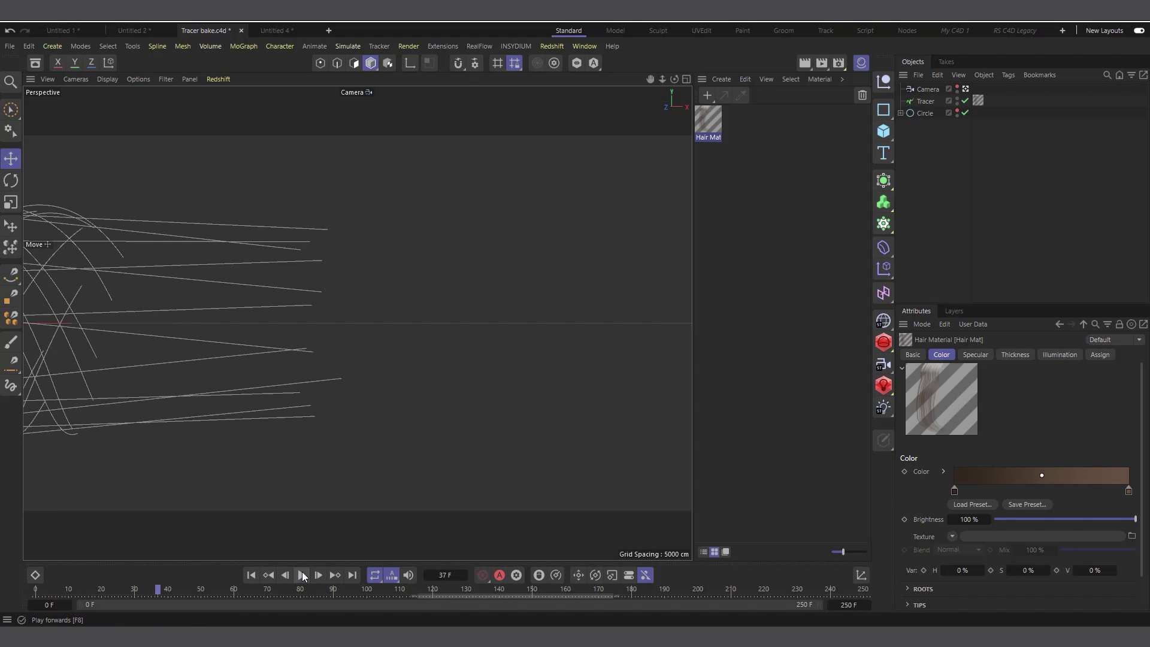
{"action": "left_click", "coordinate": [250, 576]}
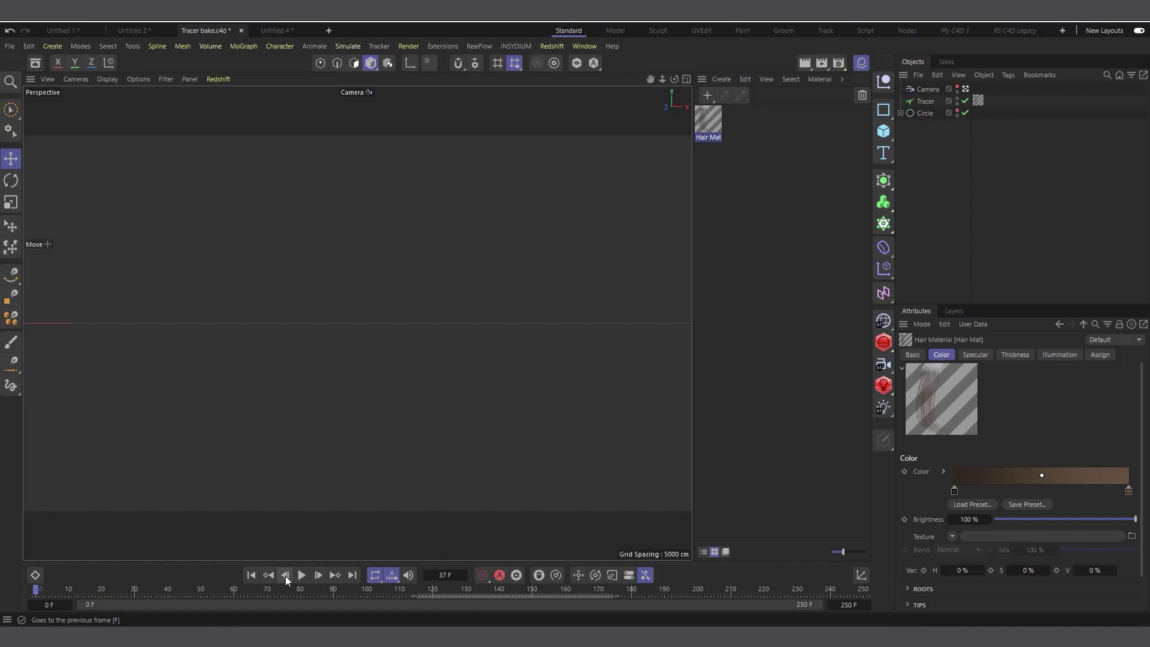
{"action": "left_click", "coordinate": [286, 576]}
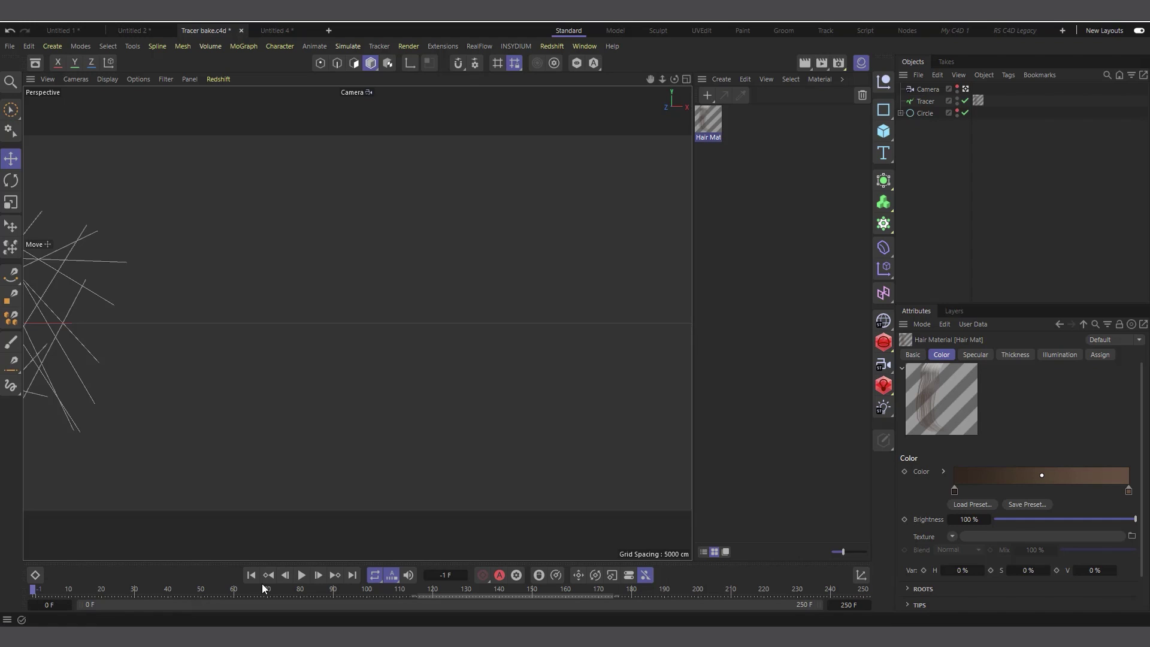
{"action": "left_click", "coordinate": [318, 576]}
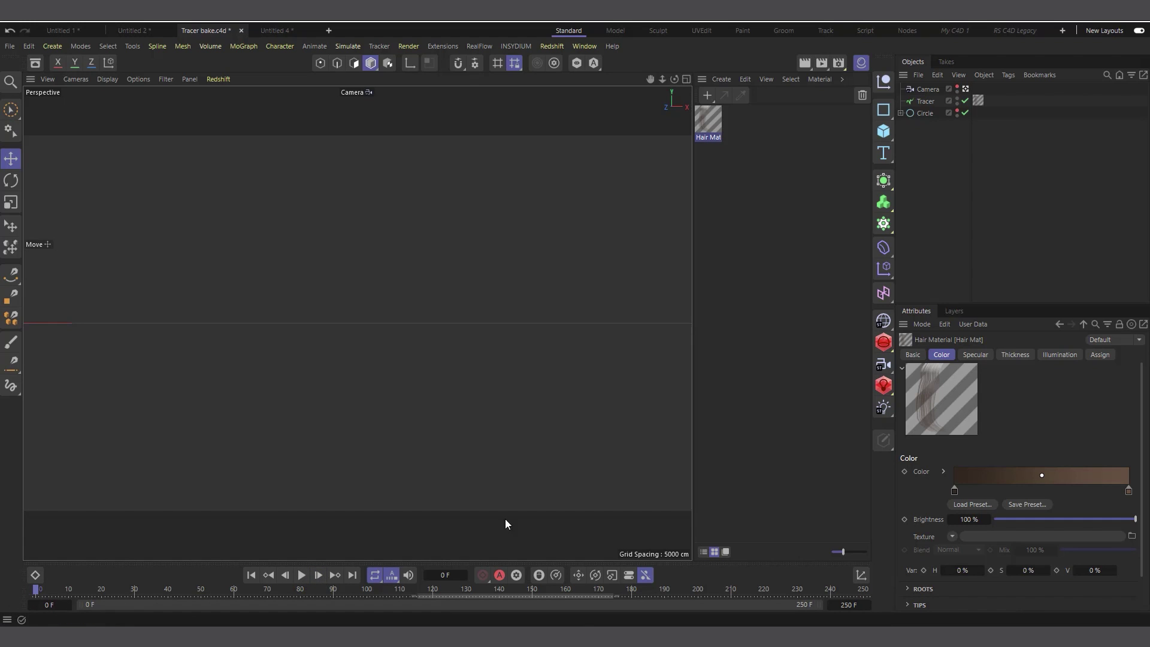
{"action": "left_click", "coordinate": [302, 576]}
{"action": "left_click", "coordinate": [303, 576]}
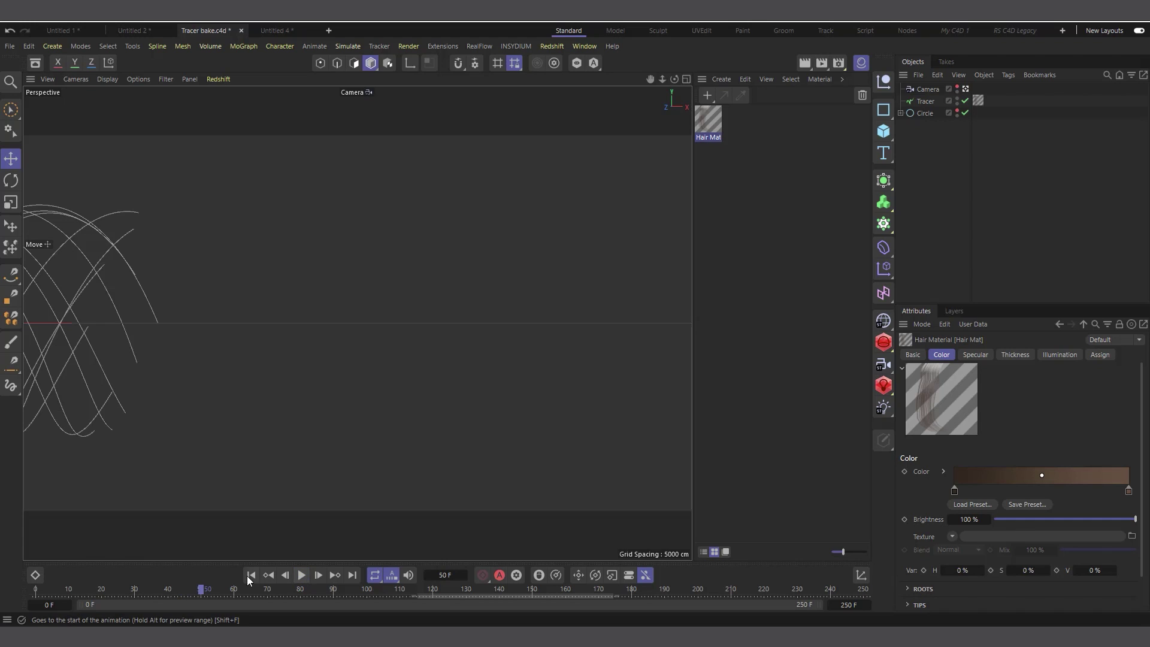
{"action": "left_click", "coordinate": [250, 576]}
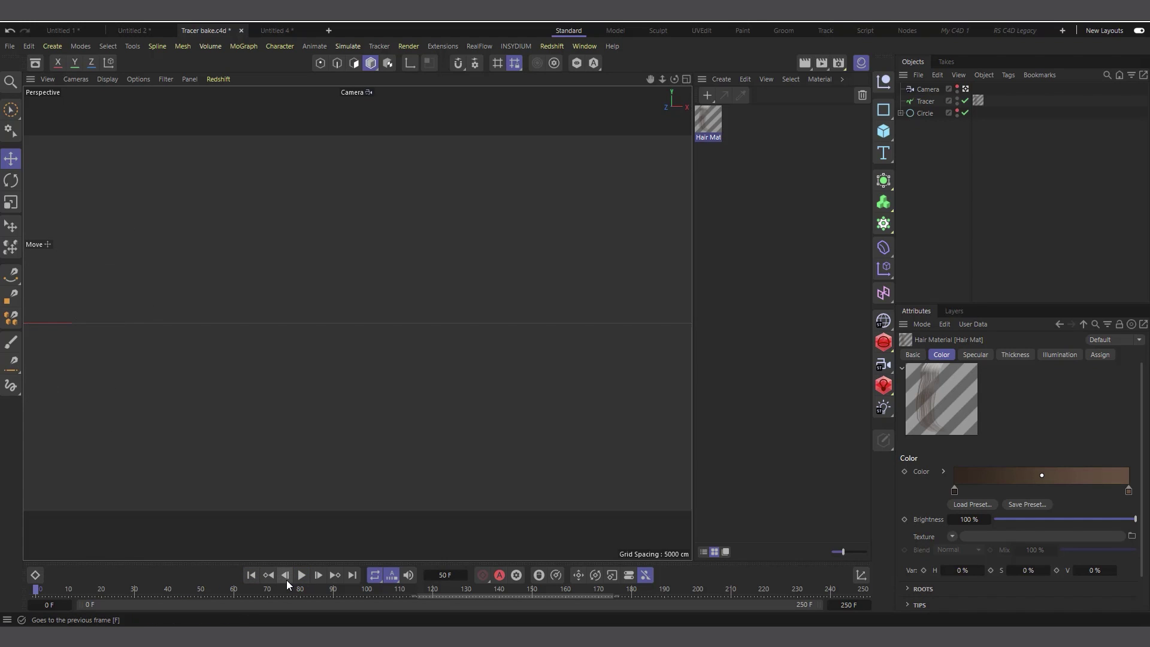
{"action": "left_click", "coordinate": [286, 577]}
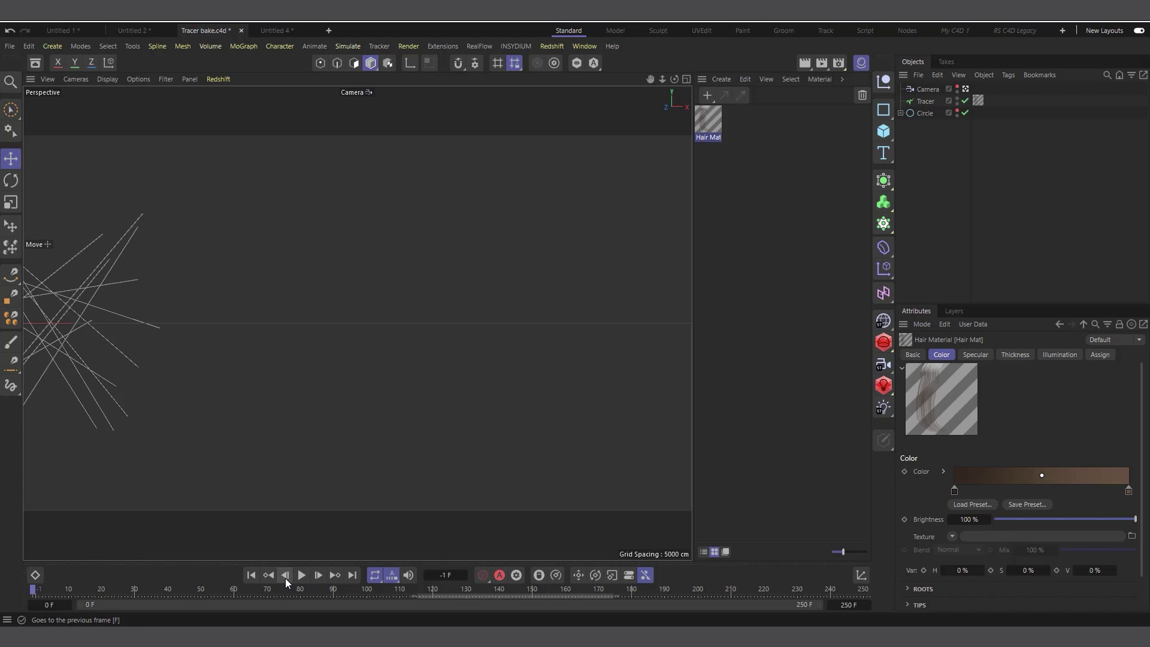
{"action": "left_click", "coordinate": [318, 576]}
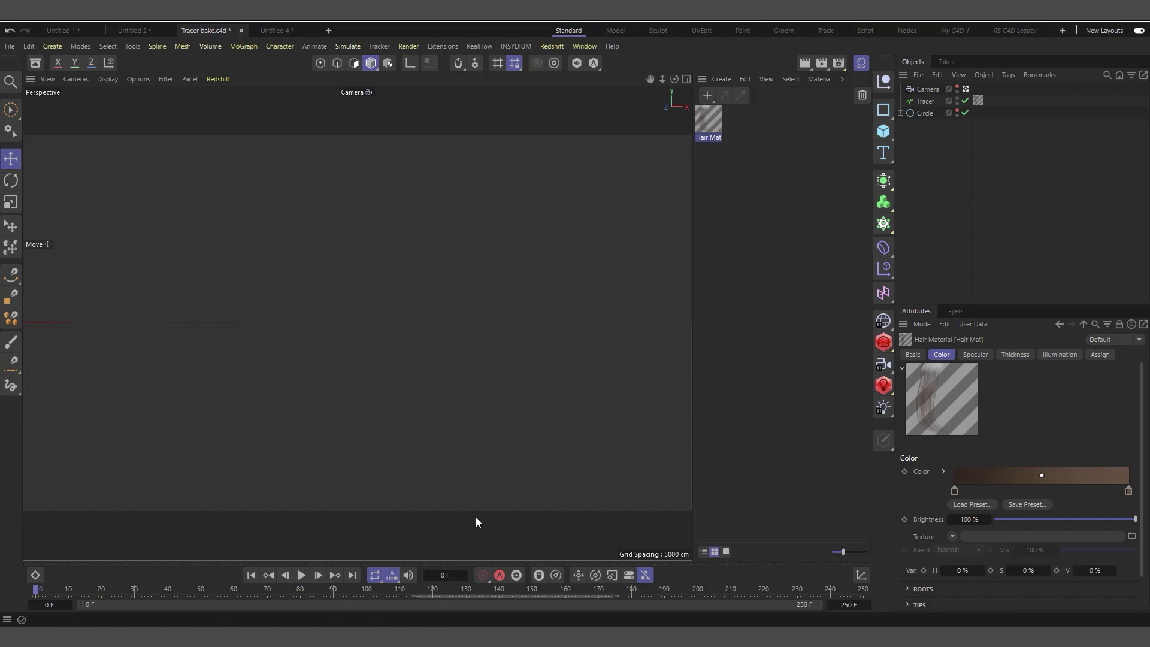
{"action": "left_click", "coordinate": [301, 576]}
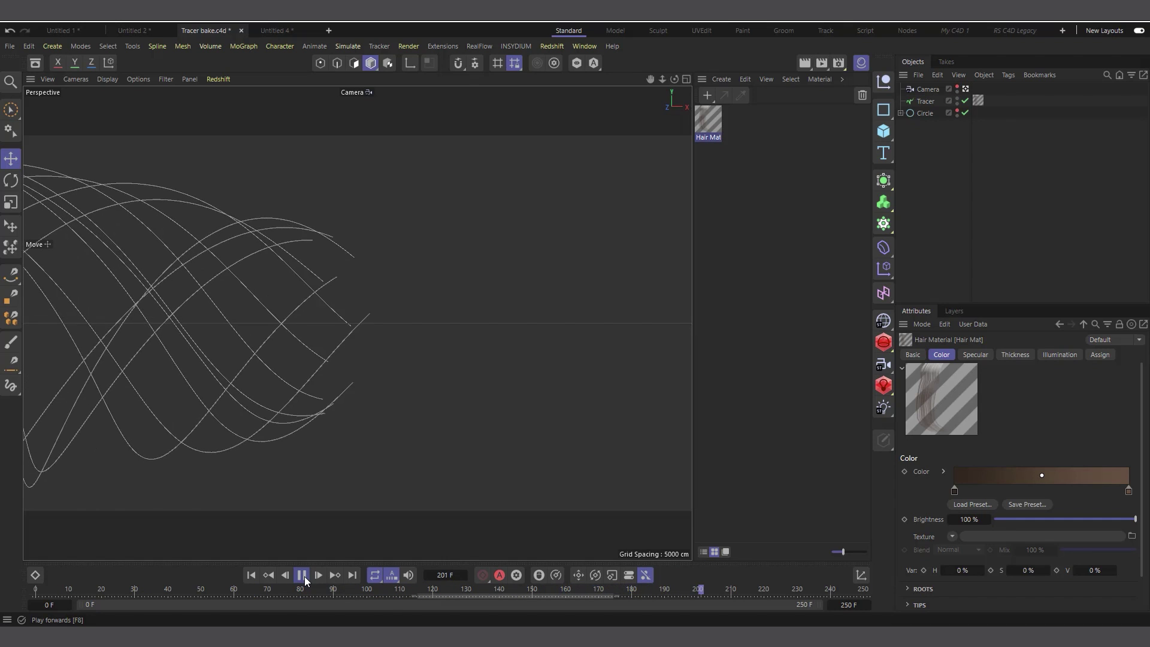
{"action": "left_click", "coordinate": [302, 575]}
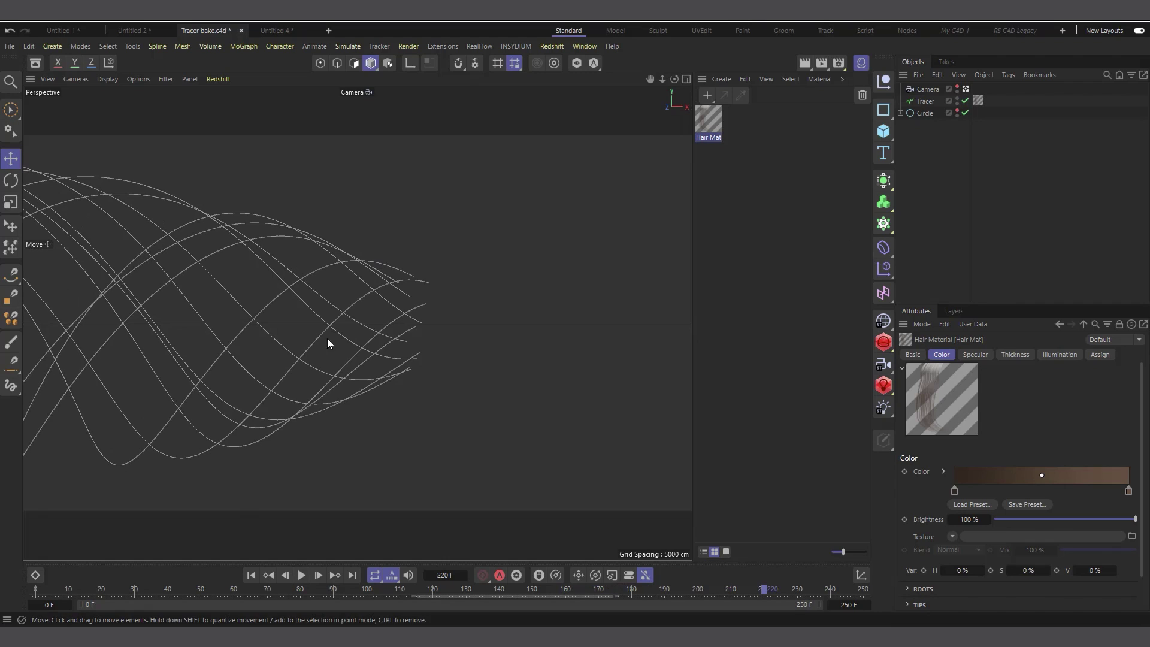
- Choose Bake as Alembic from the Tracer's context menu to create an Alembic Tracer object
{"action": "right_click", "coordinate": [926, 100]}
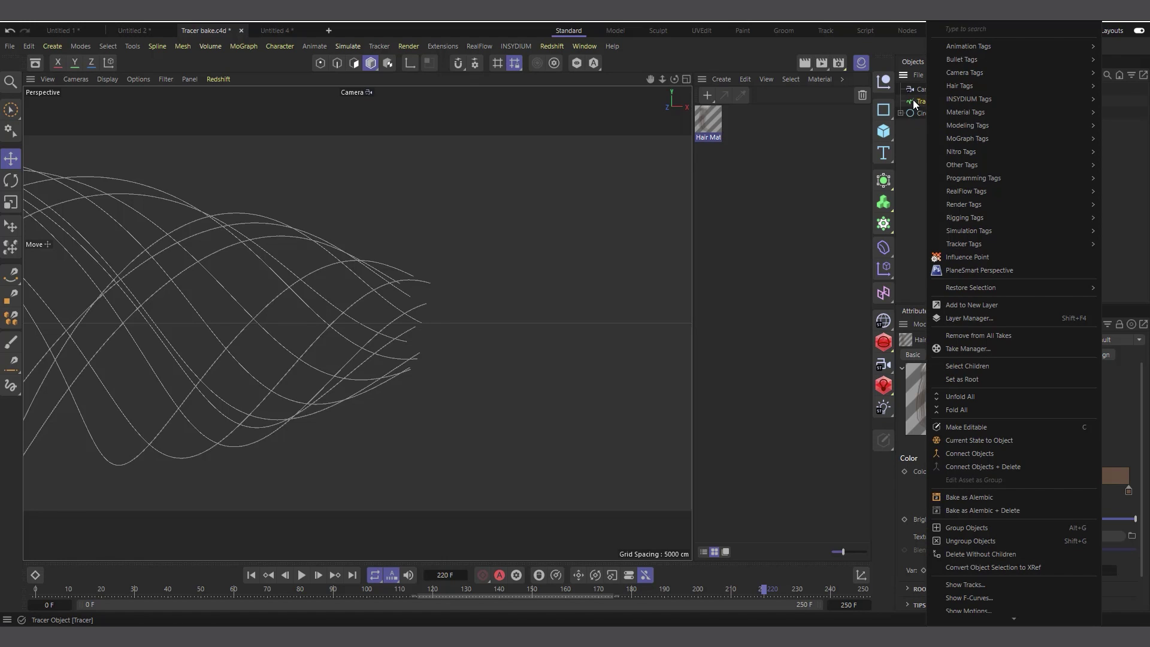
{"action": "left_click", "coordinate": [926, 101]}
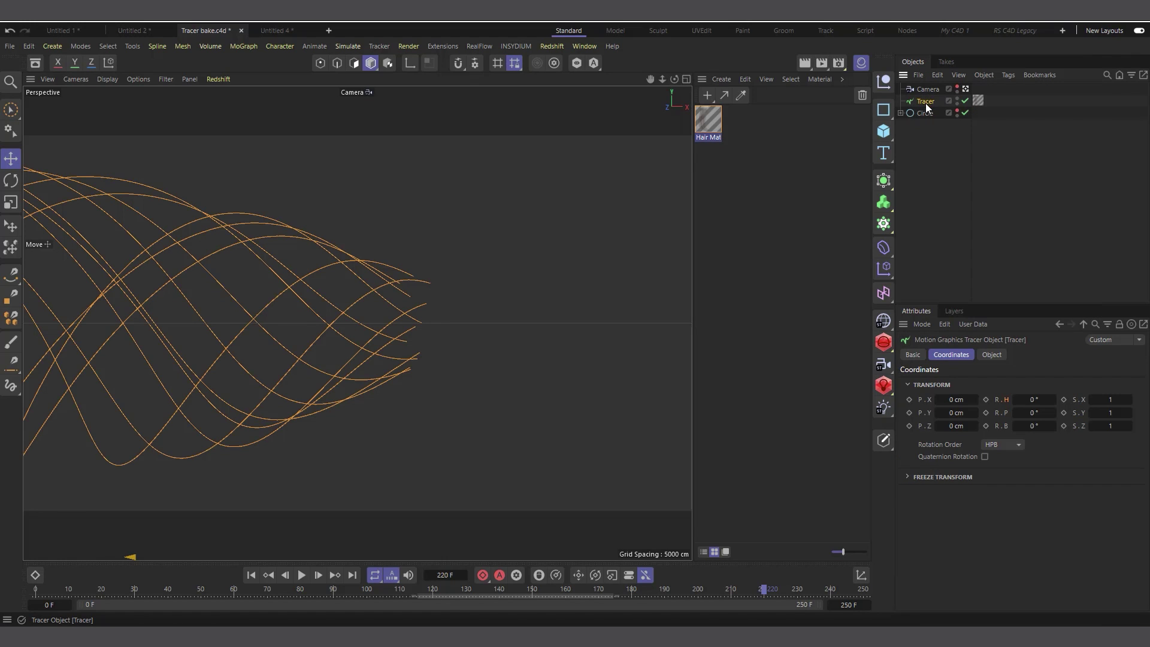
{"action": "right_click", "coordinate": [929, 102]}
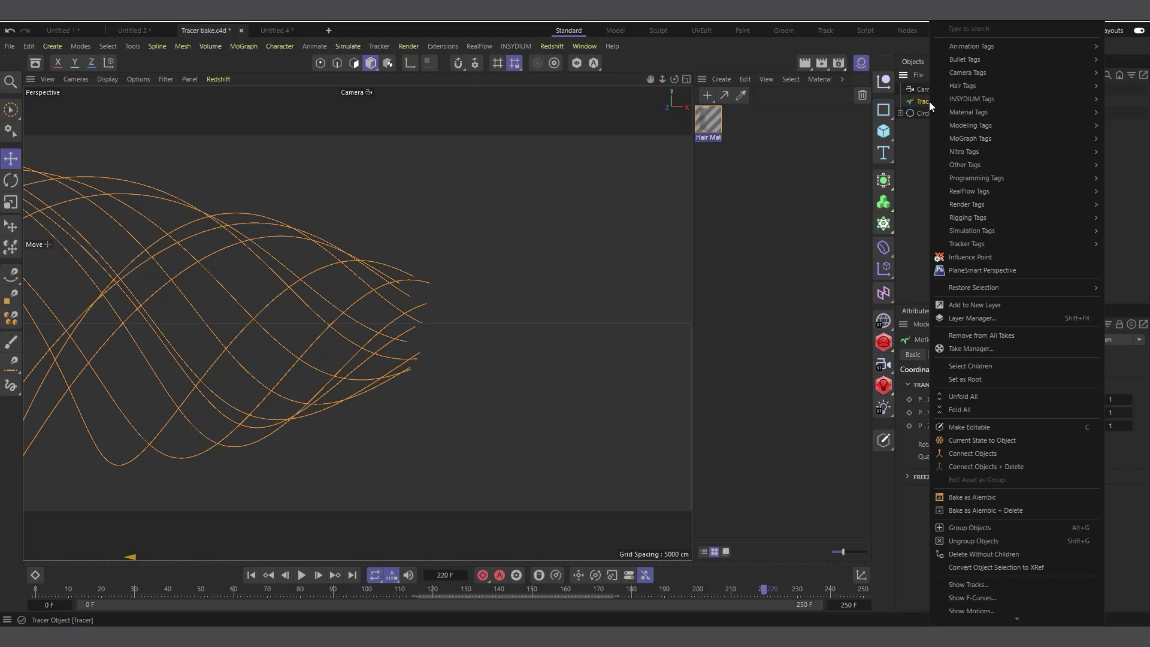
{"action": "left_click", "coordinate": [979, 498]}
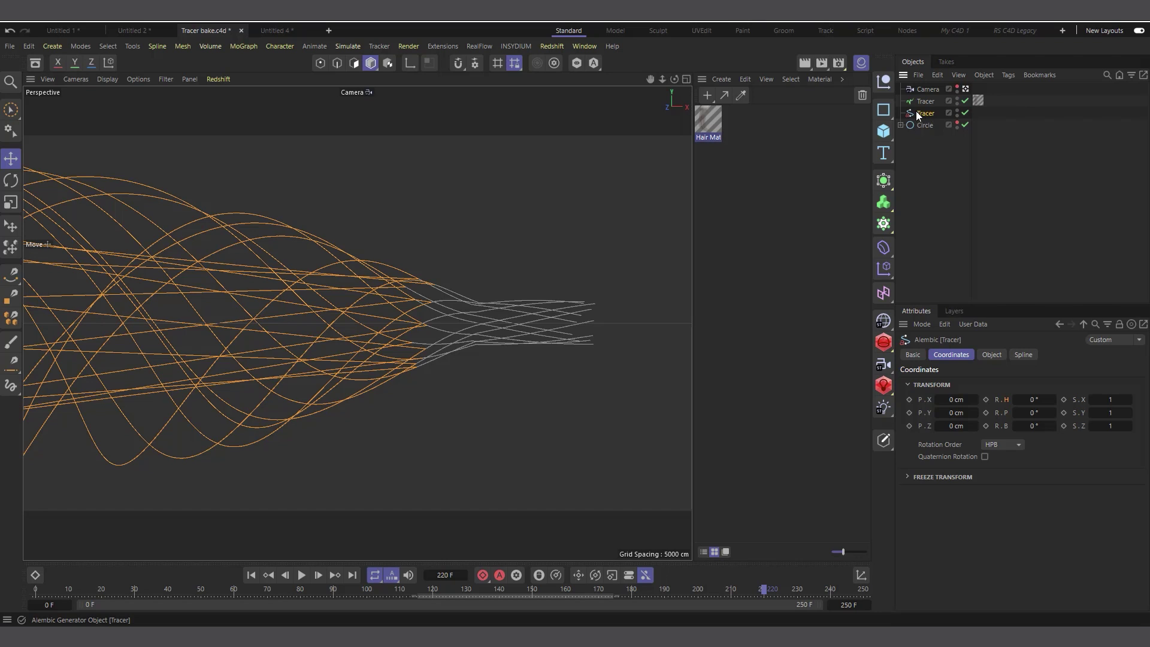
- Disable the original Tracer, then play and scrub through the baked Alembic strands
{"action": "left_click", "coordinate": [966, 101]}
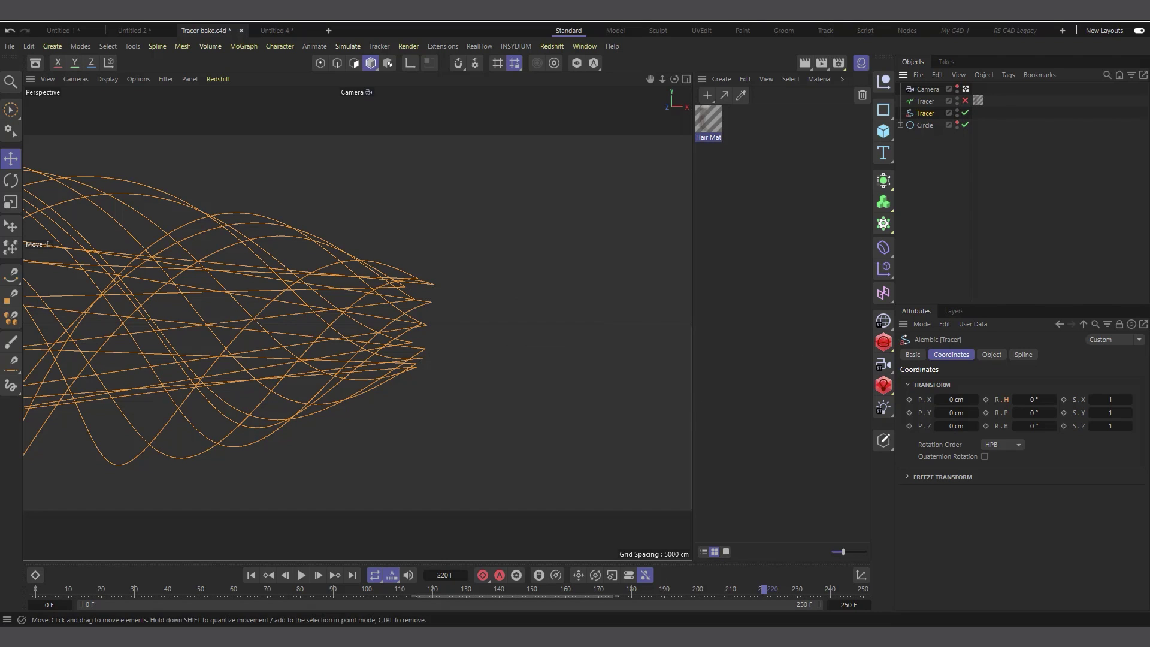
{"action": "left_click", "coordinate": [253, 574]}
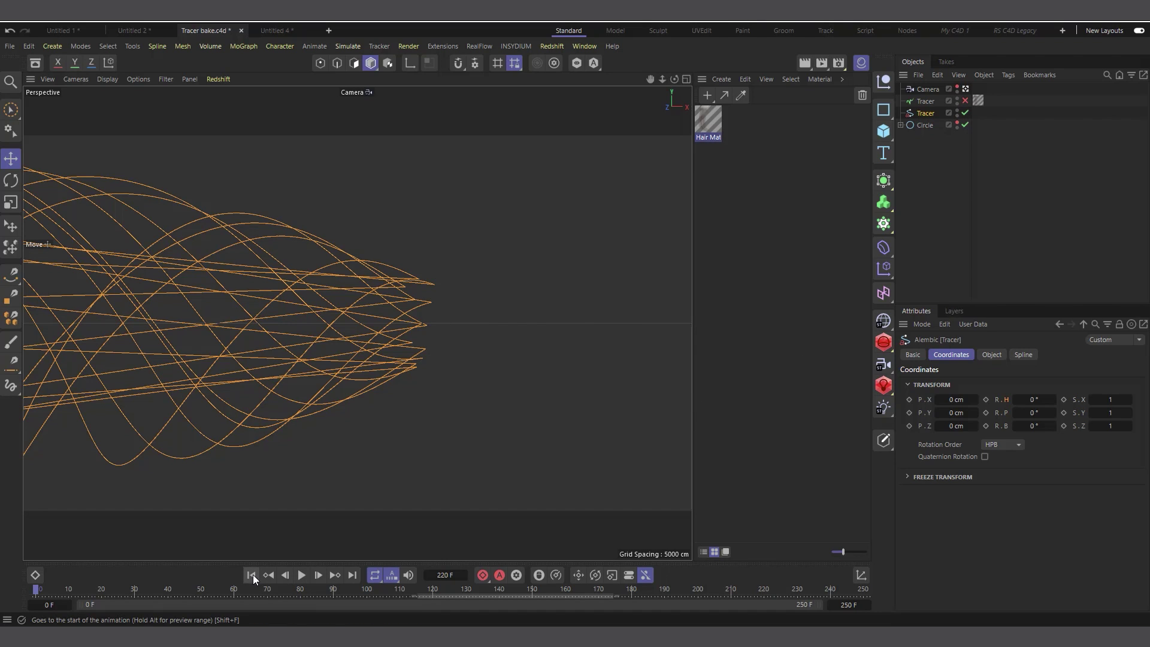
{"action": "left_click", "coordinate": [302, 575]}
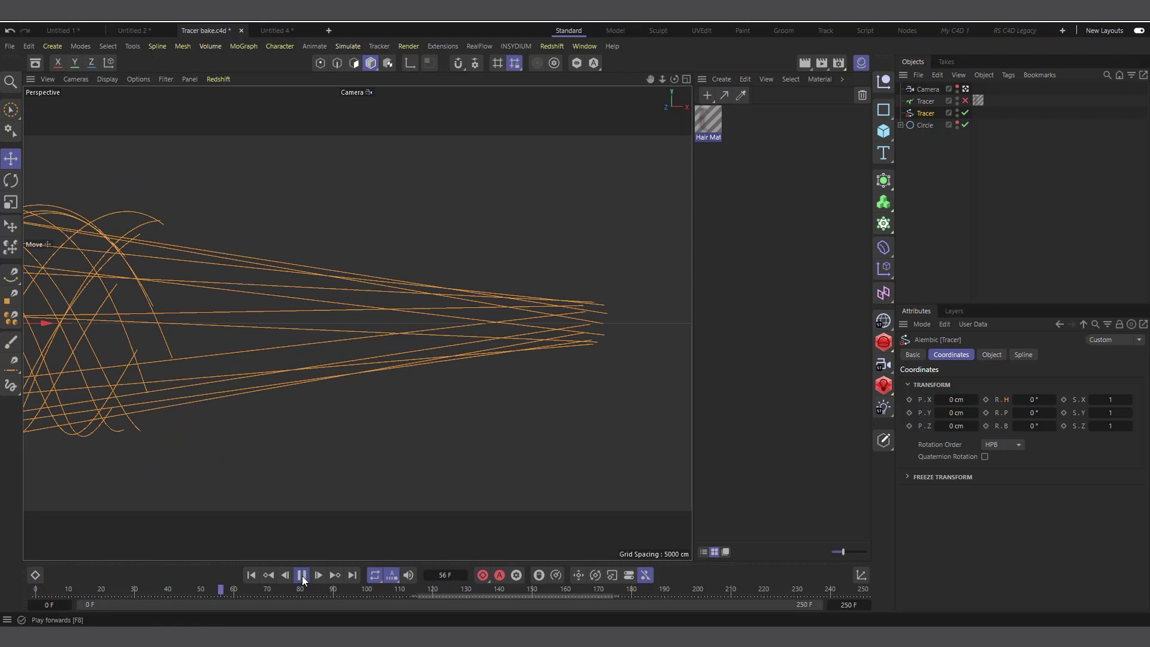
{"action": "key", "text": "F8"}
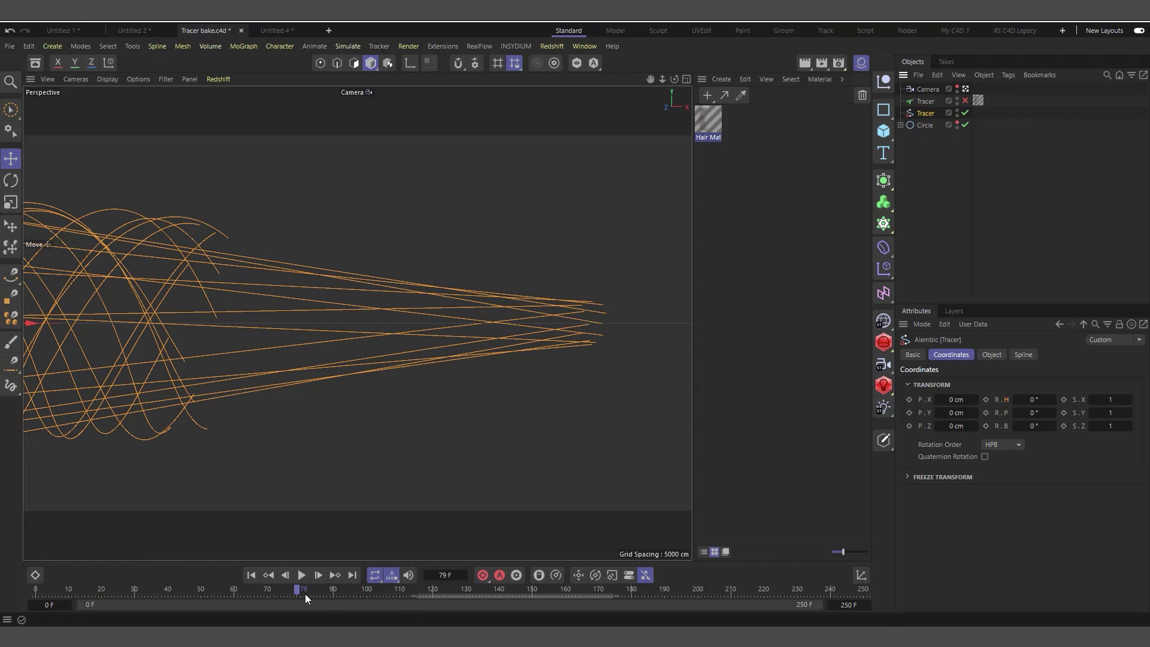
{"action": "left_click_drag", "start_coordinate": [298, 589], "coordinate": [413, 515]}
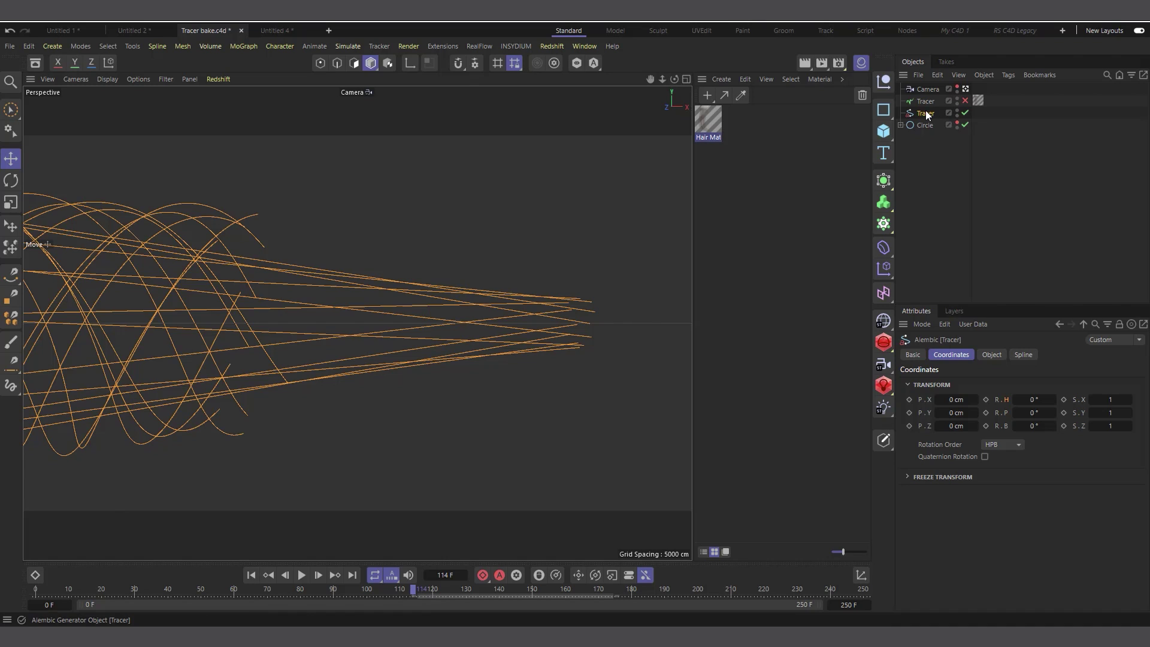
{"action": "left_click_drag", "start_coordinate": [405, 593], "coordinate": [239, 575]}
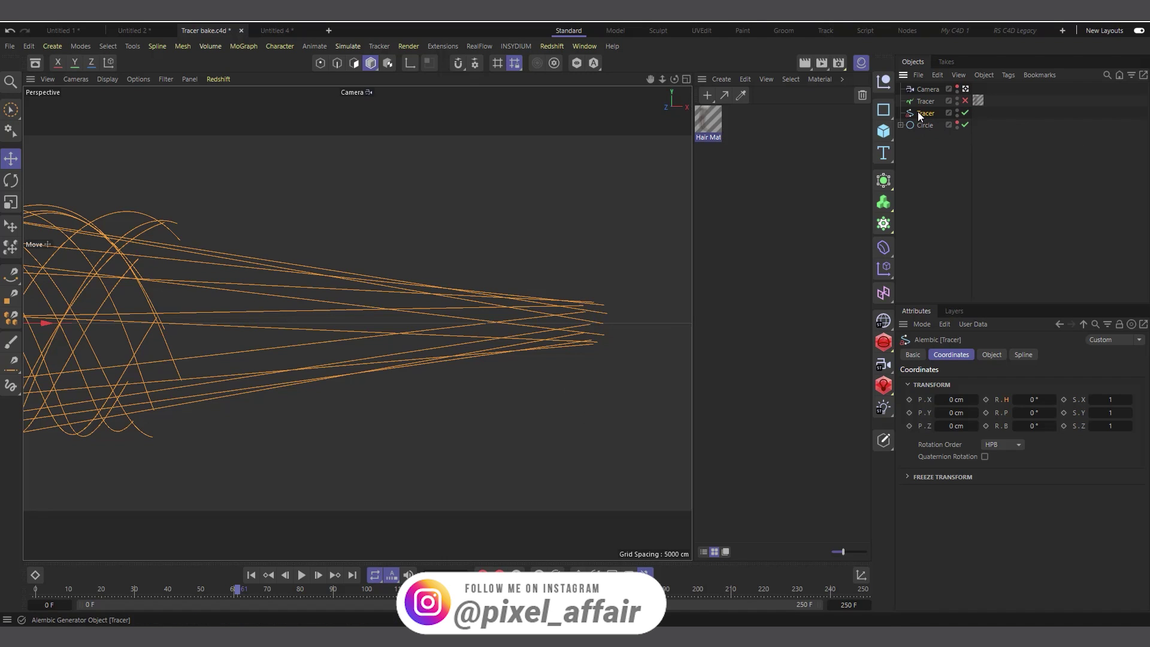
- Undo the bake with Ctrl+Z, then replay the original Tracer and step between frames 0 and 1
{"action": "key", "text": "ctrl+z"}
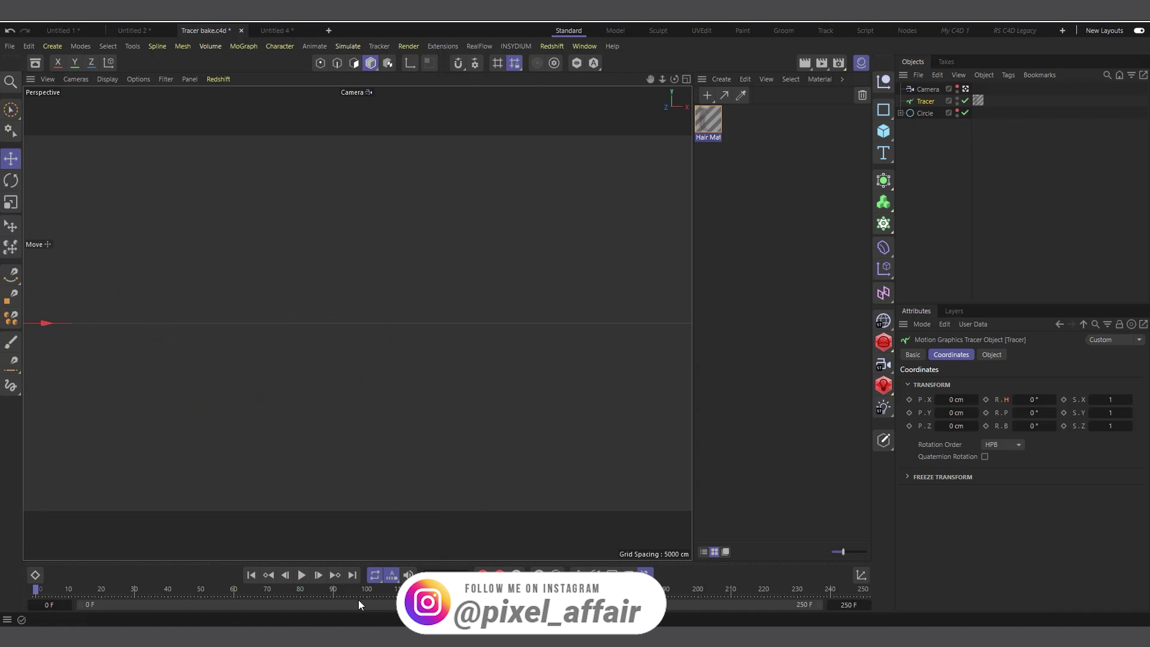
{"action": "left_click", "coordinate": [301, 575]}
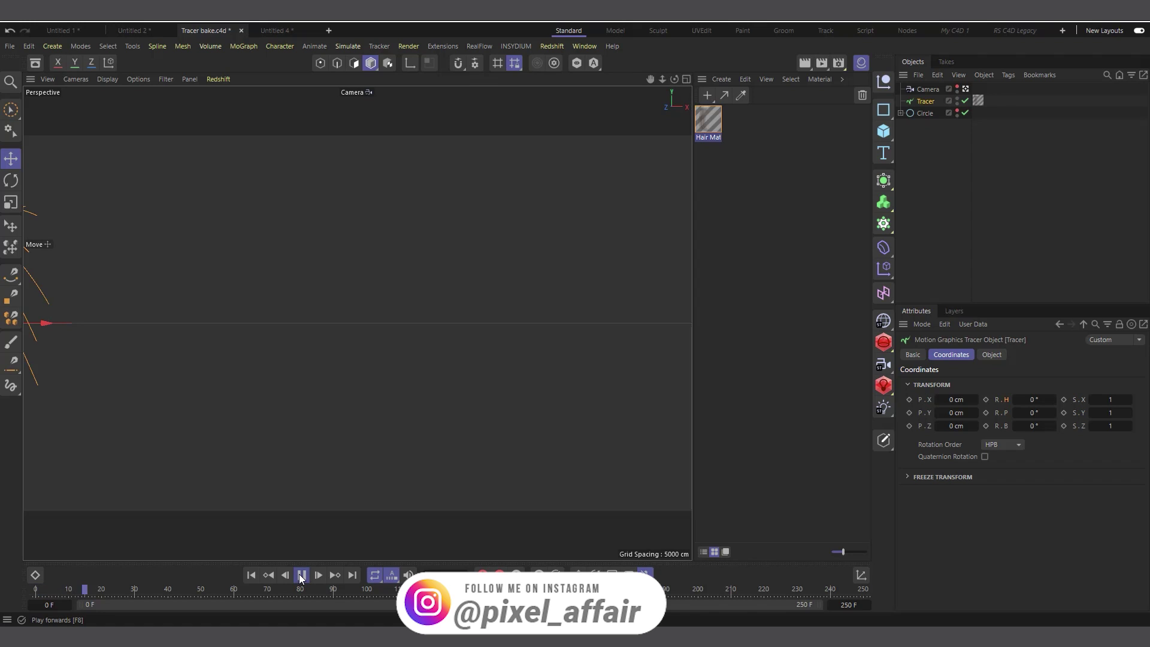
{"action": "left_click", "coordinate": [302, 575]}
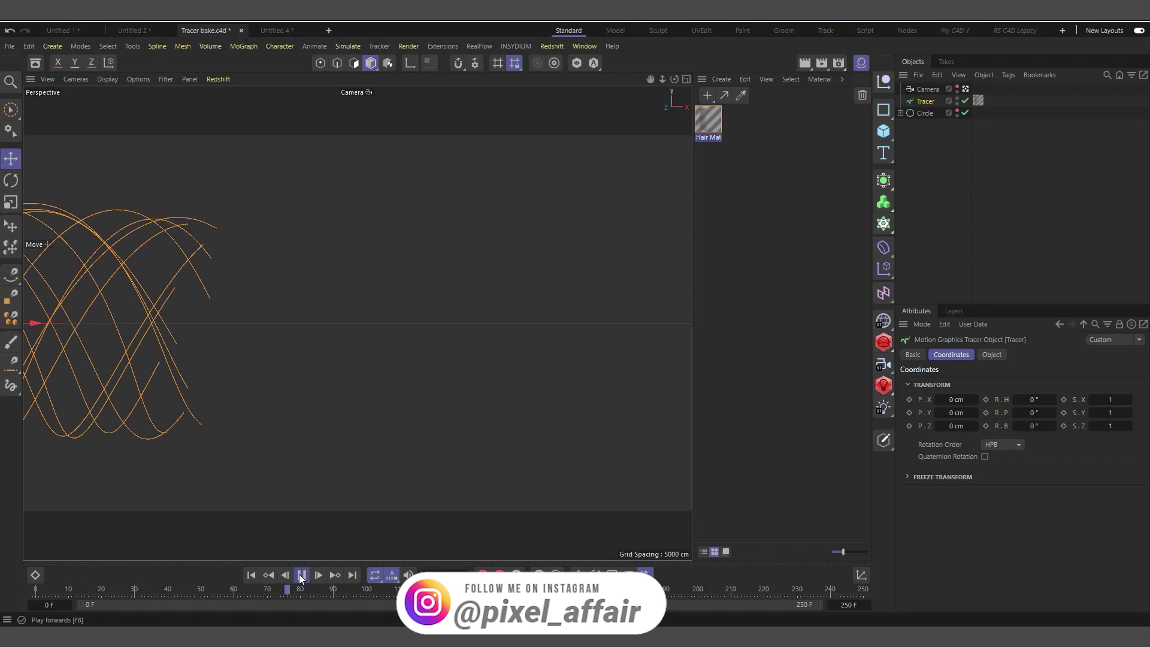
{"action": "left_click", "coordinate": [251, 575]}
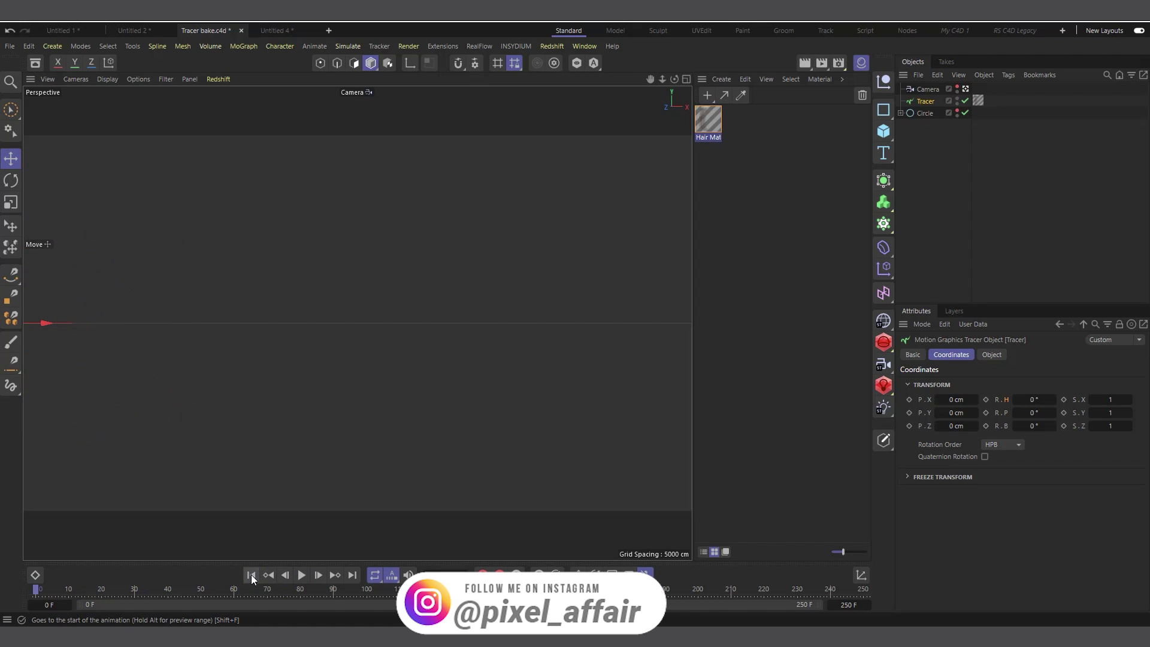
{"action": "left_click", "coordinate": [302, 575]}
{"action": "left_click", "coordinate": [302, 575]}
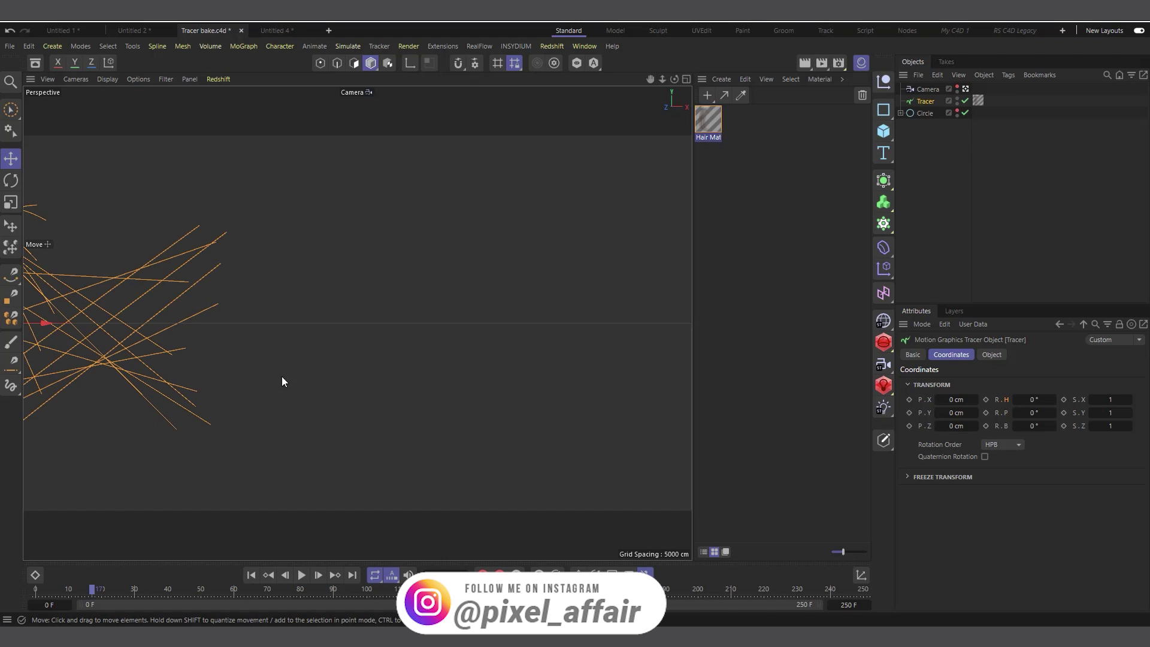
{"action": "left_click", "coordinate": [250, 579]}
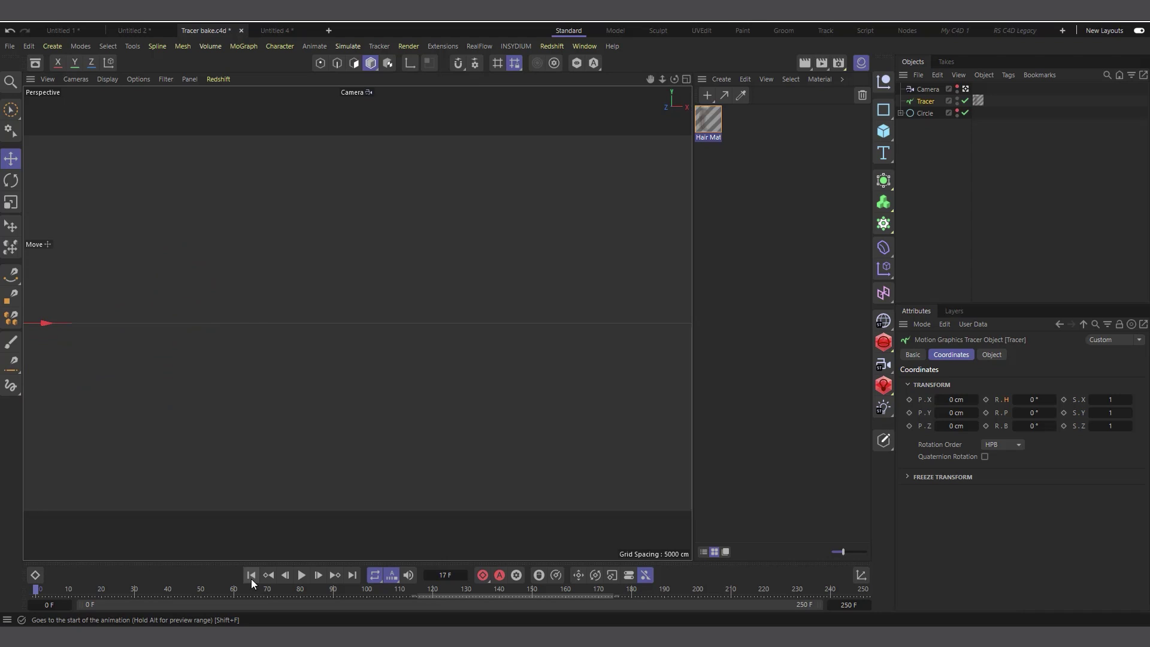
{"action": "left_click", "coordinate": [319, 576]}
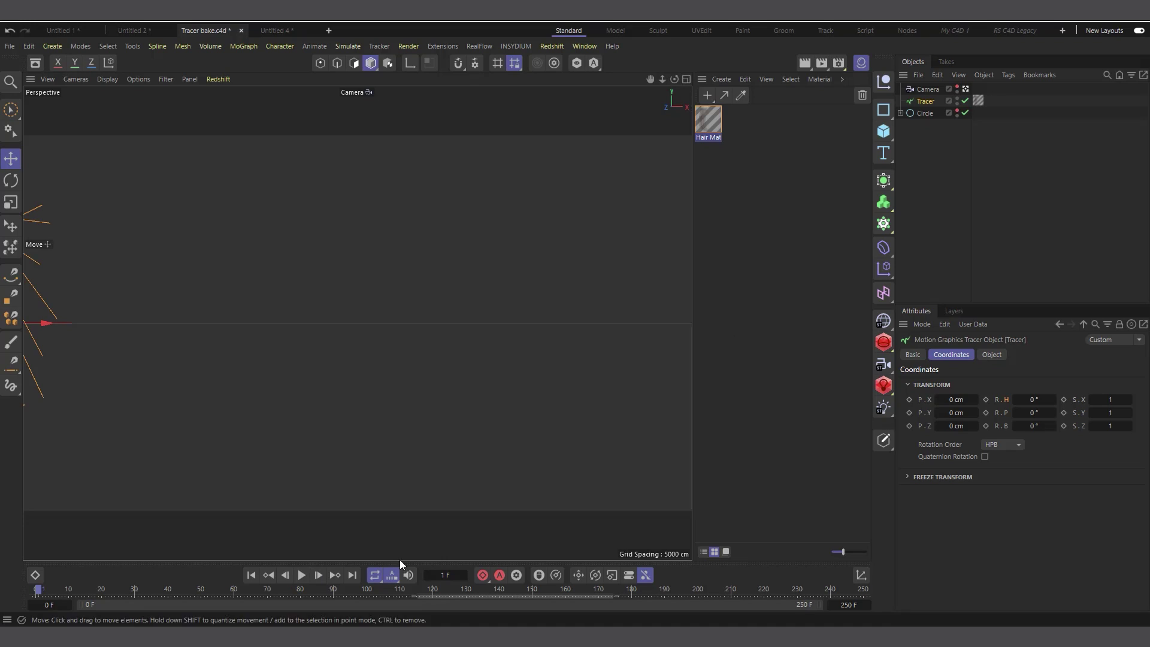
{"action": "left_click", "coordinate": [287, 575]}
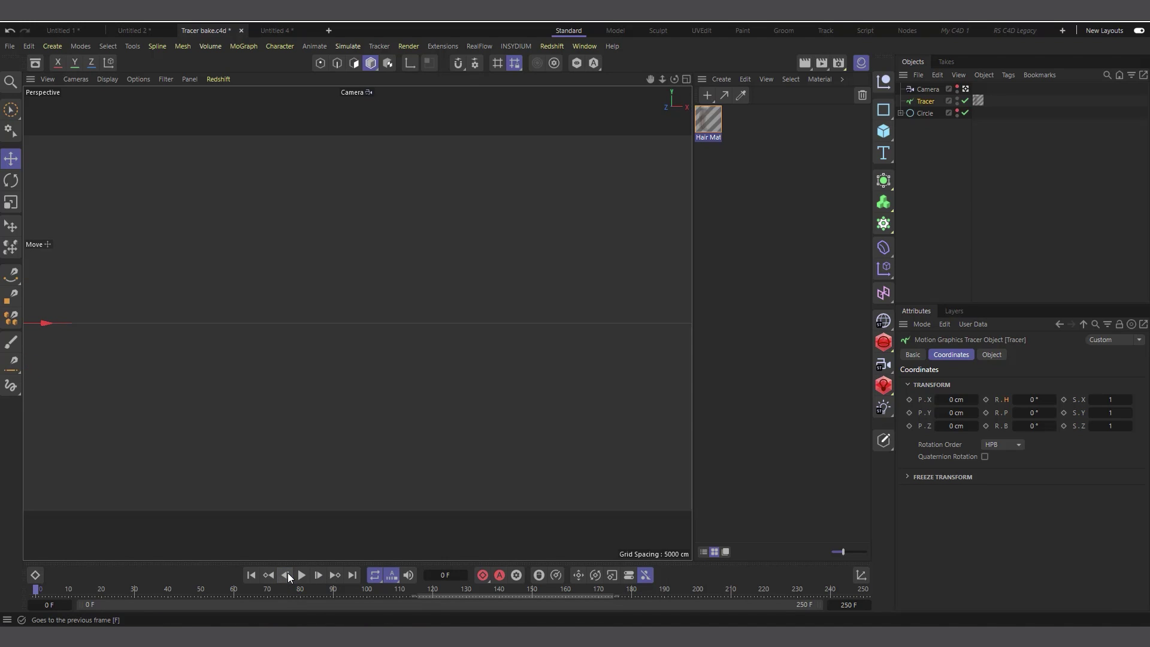
- Turn off the Camera object's view and step between frames 0 and 1 in the default view
{"action": "left_click", "coordinate": [966, 90]}
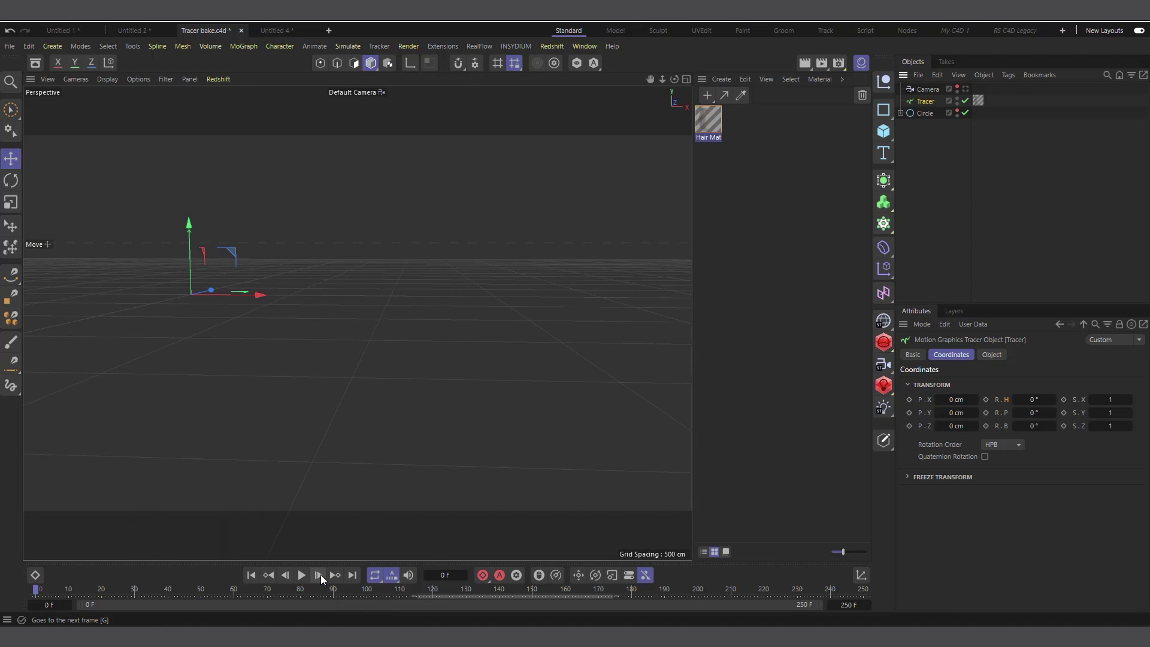
{"action": "left_click", "coordinate": [320, 575]}
{"action": "left_click", "coordinate": [285, 575]}
{"action": "left_click", "coordinate": [318, 575]}
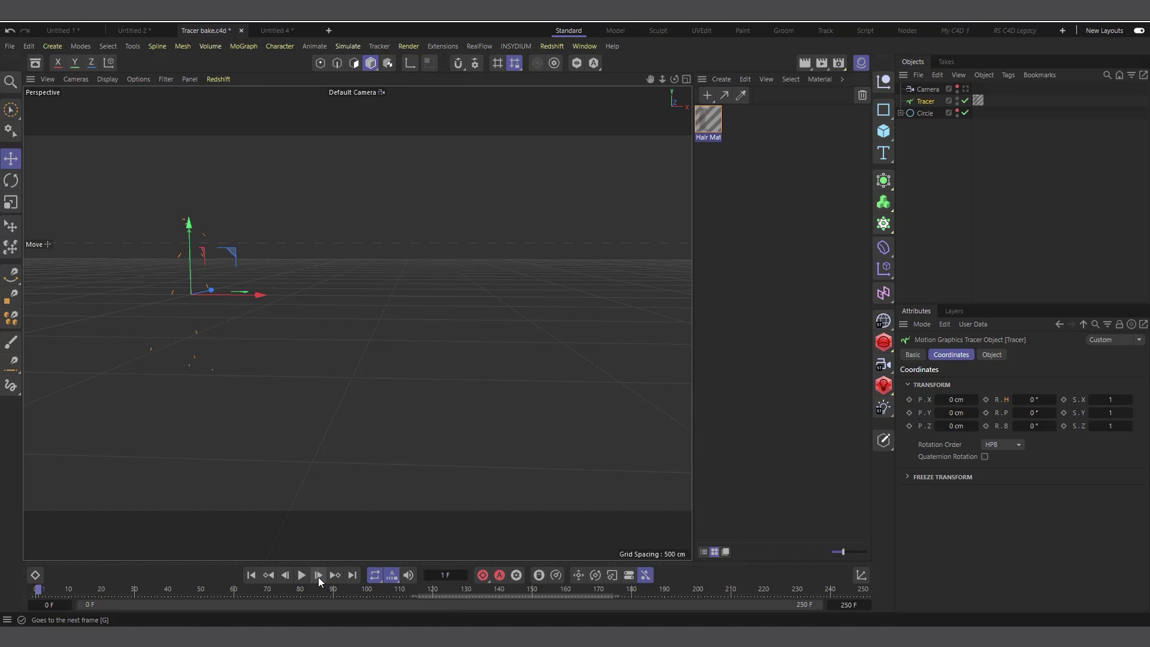
{"action": "left_click", "coordinate": [286, 577]}
{"action": "left_click", "coordinate": [321, 574]}
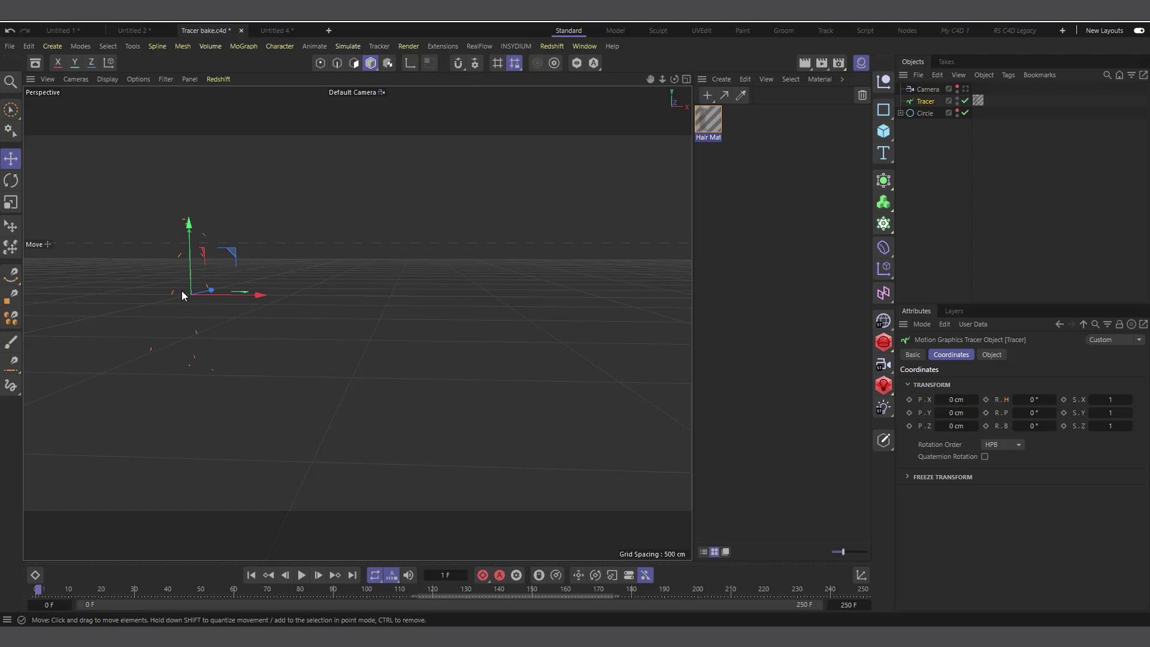
- Create a new Alembic Tracer via Bake as Alembic, then switch the original Tracer's checkmark to a red X
{"action": "right_click", "coordinate": [925, 103]}
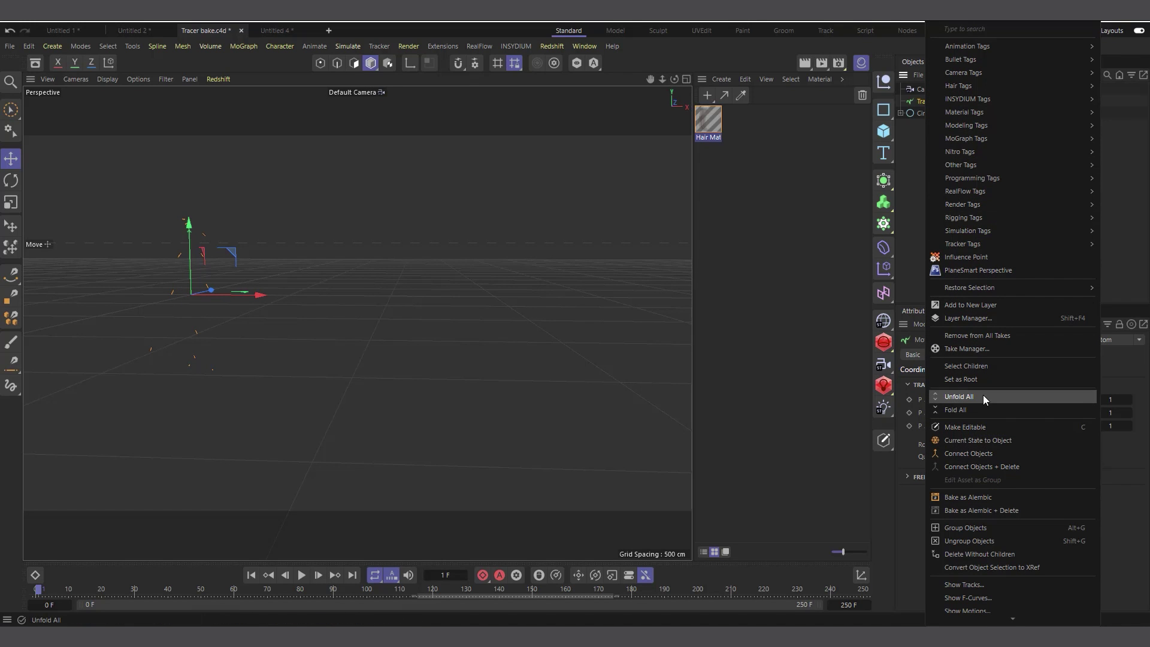
{"action": "left_click", "coordinate": [973, 497]}
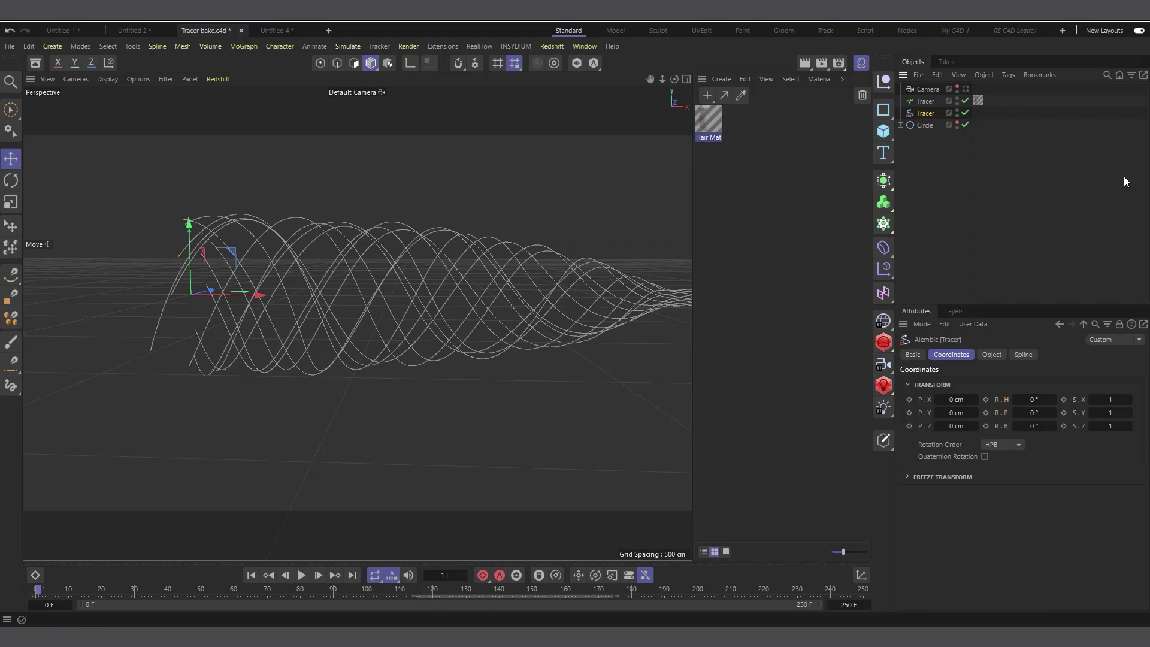
{"action": "left_click", "coordinate": [965, 101]}
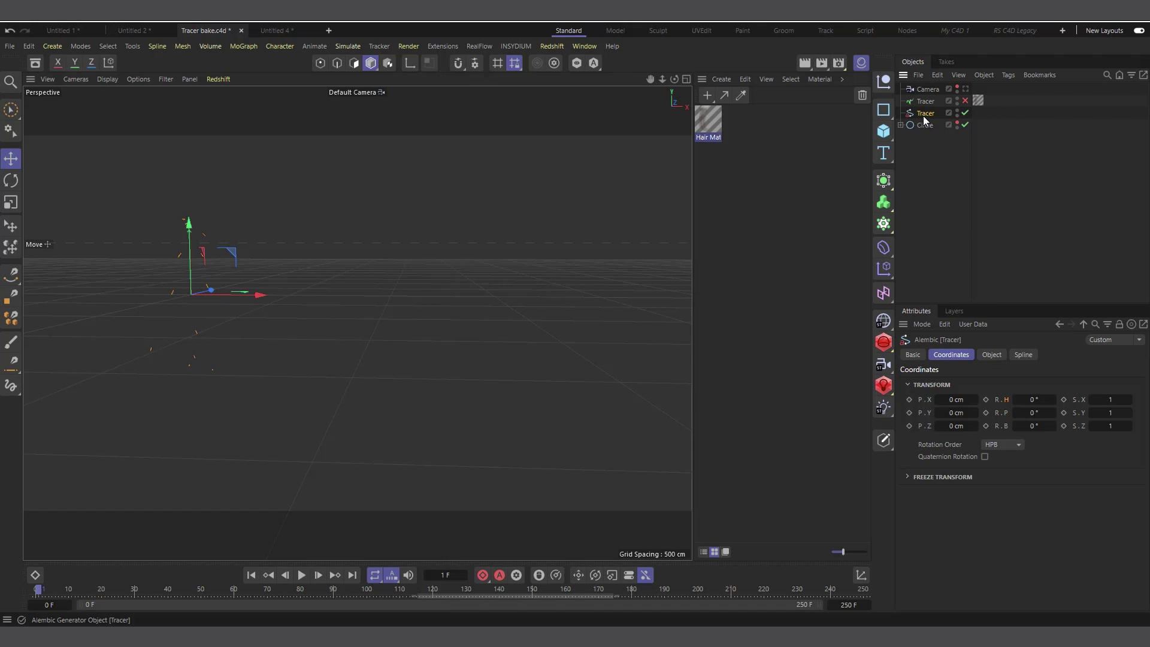
- Review the baked strand animation, then apply the Hair Mat material to the Alembic Tracer
{"action": "left_click_drag", "start_coordinate": [335, 334], "coordinate": [88, 438], "text": "alt"}
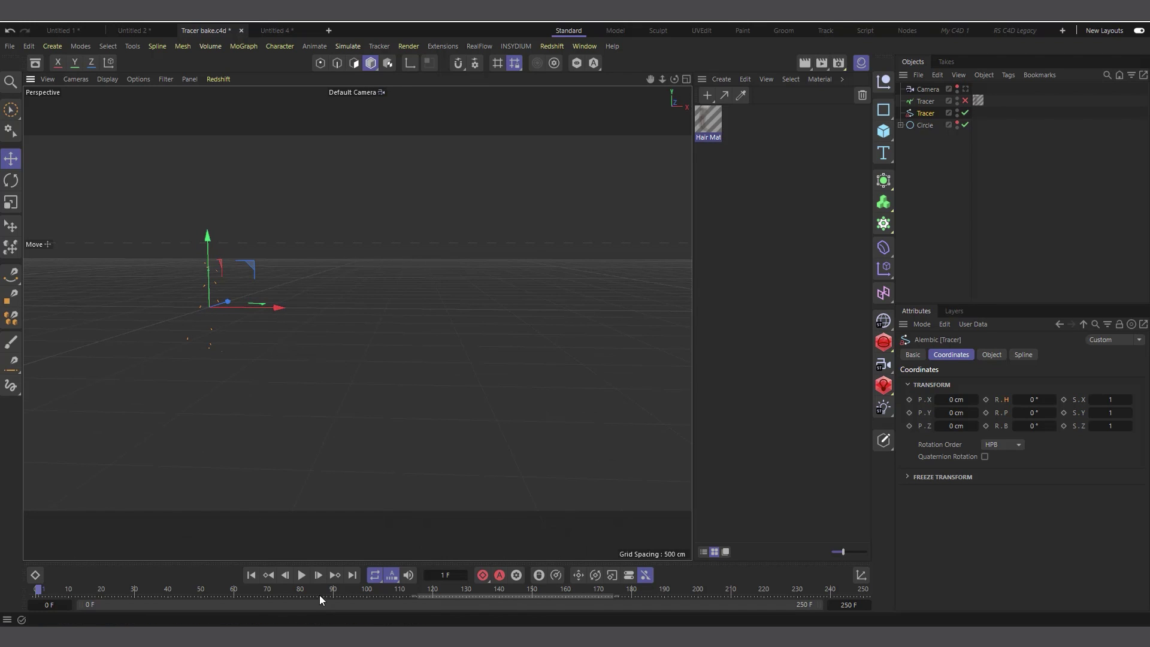
{"action": "left_click", "coordinate": [303, 576]}
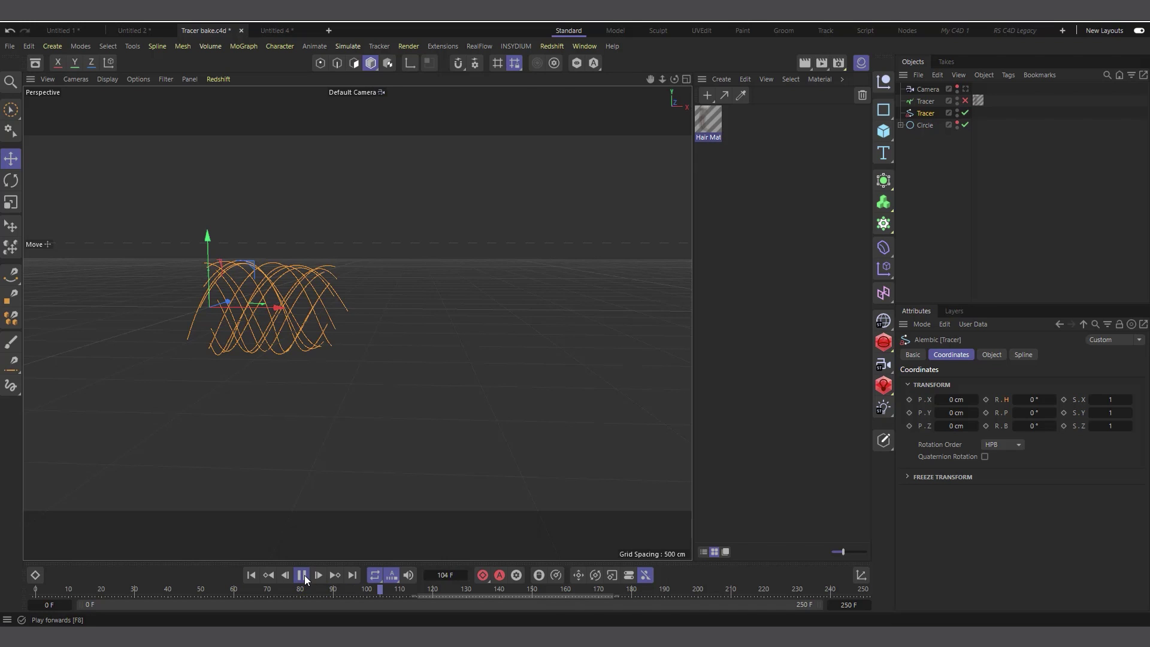
{"action": "left_click", "coordinate": [303, 576]}
{"action": "mouse_move", "coordinate": [407, 590]}
{"action": "left_mouse_down"}
{"action": "mouse_move", "coordinate": [63, 609]}
{"action": "mouse_move", "coordinate": [871, 610]}
{"action": "mouse_move", "coordinate": [27, 609]}
{"action": "mouse_move", "coordinate": [720, 594]}
{"action": "left_mouse_up"}
{"action": "left_click_drag", "start_coordinate": [708, 122], "coordinate": [930, 113]}
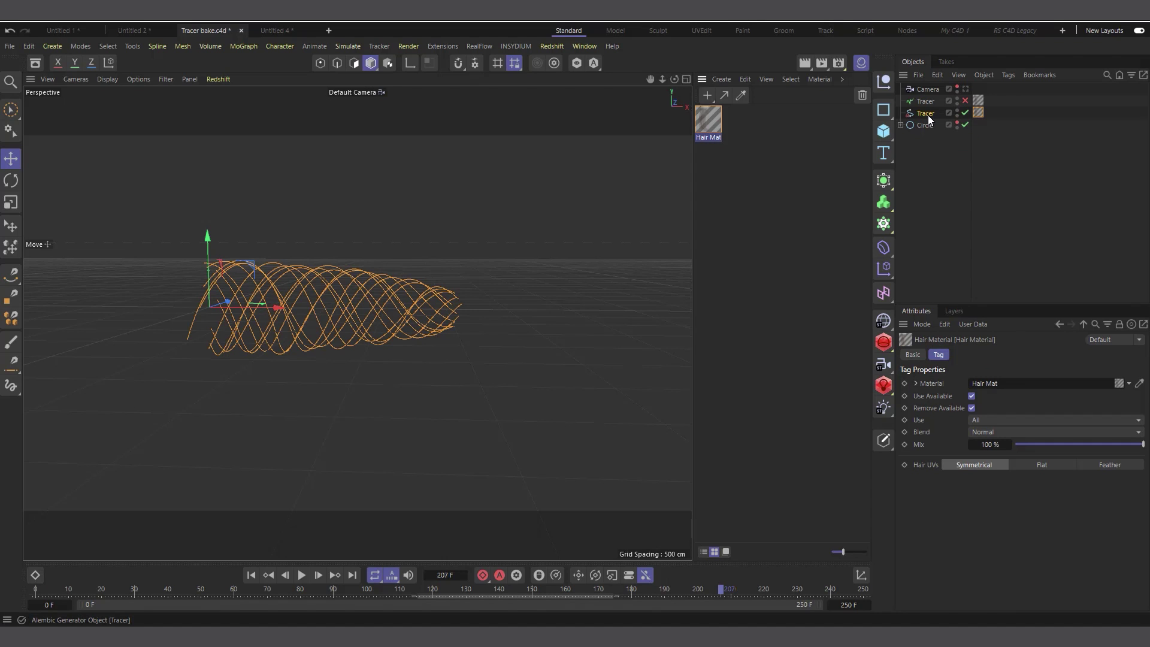
{"action": "left_click", "coordinate": [928, 115]}
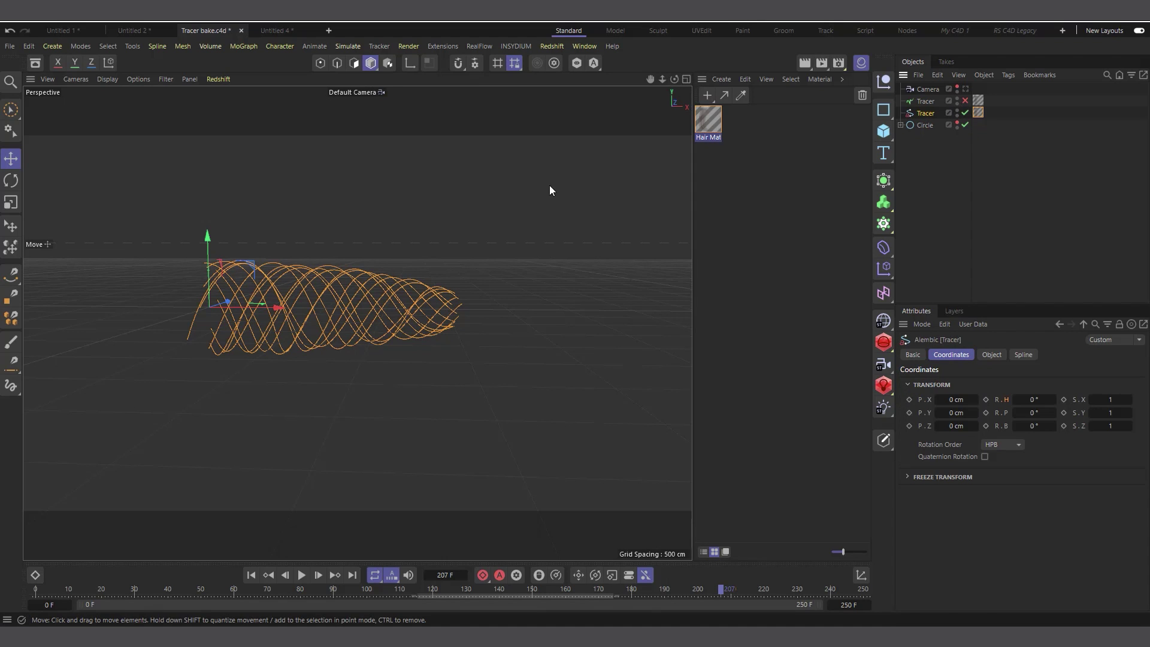
- Open the render settings, rewind the animation to its first frame, and close the render settings
{"action": "left_click", "coordinate": [839, 62]}
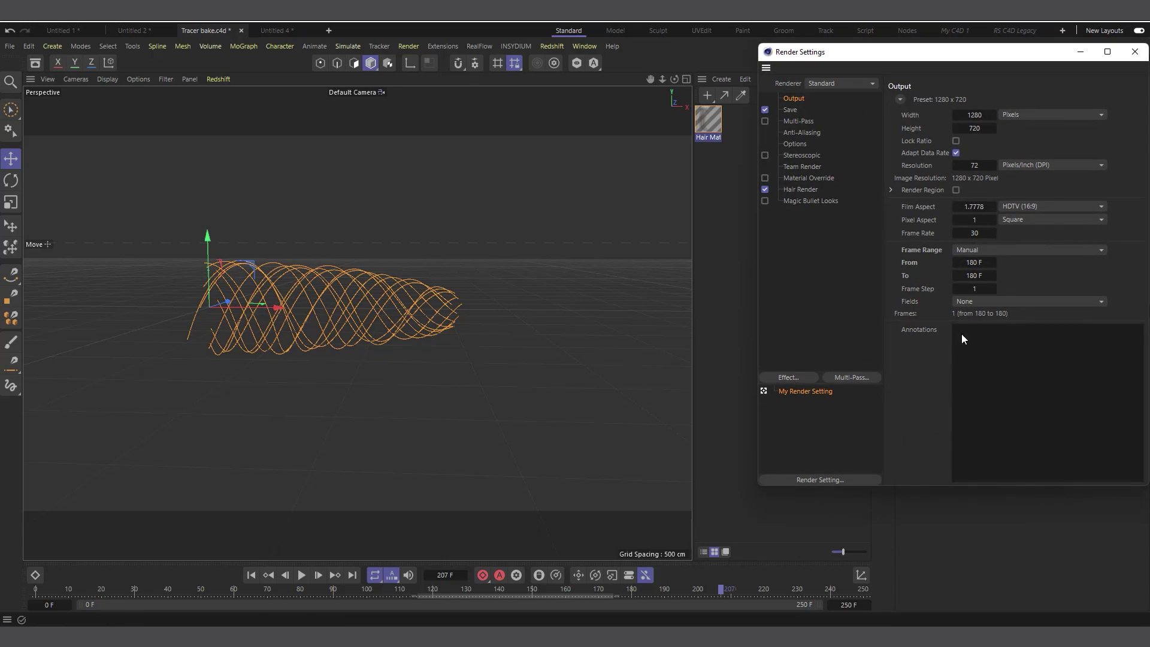
{"action": "left_click", "coordinate": [252, 575]}
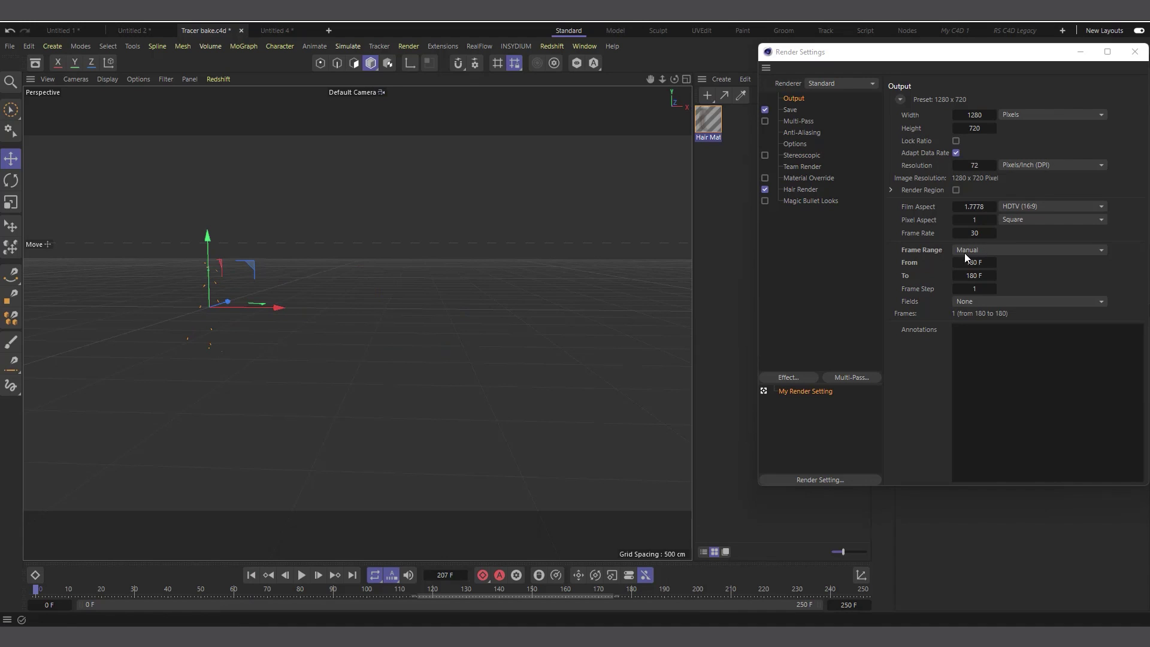
{"action": "left_click", "coordinate": [1135, 52]}
- Render the scene, zoom into the traced lines in the Picture Viewer, then close it
{"action": "left_click", "coordinate": [822, 62]}
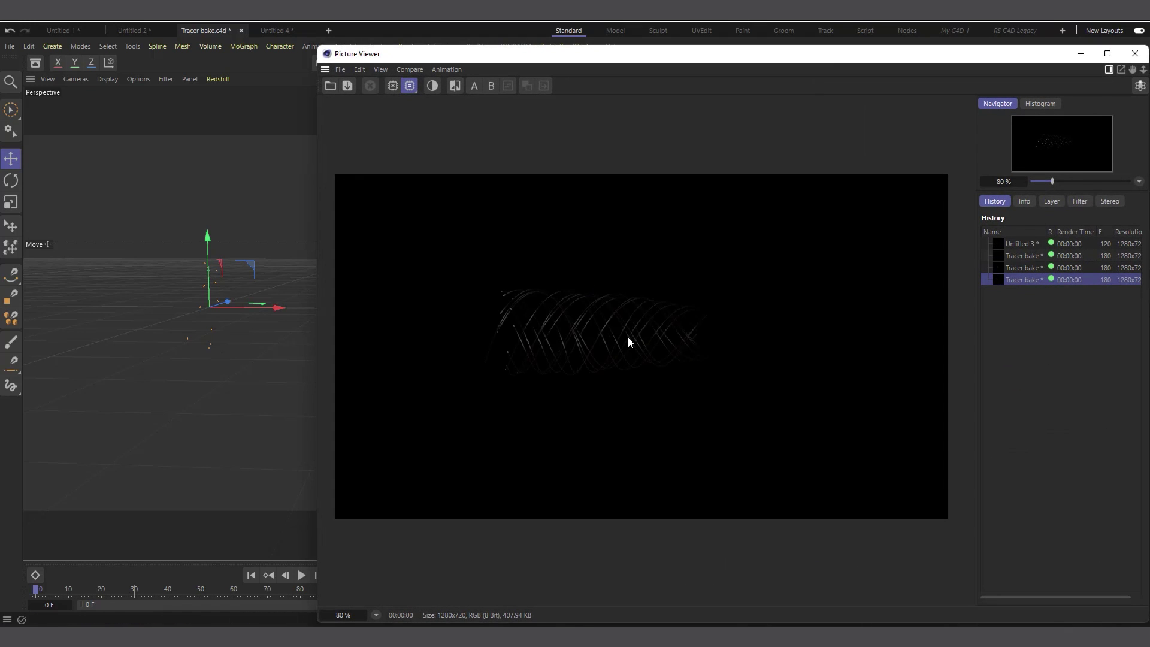
{"action": "scroll", "coordinate": [628, 337], "scroll_direction": "up", "scroll_amount": 4}
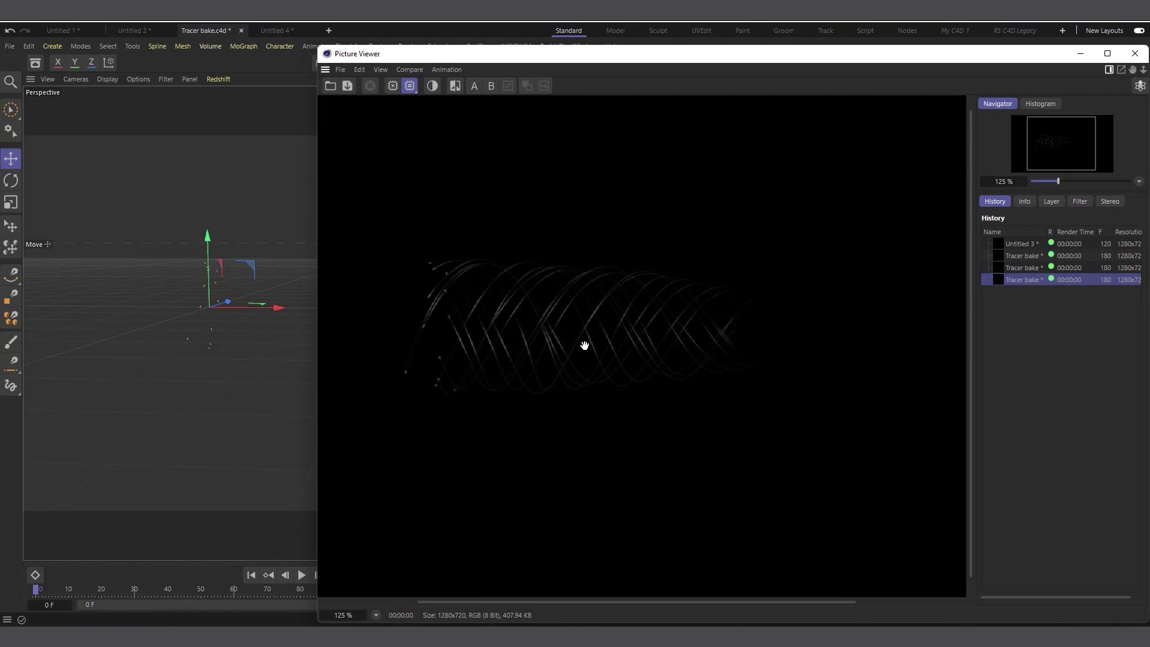
{"action": "left_click", "coordinate": [1135, 53]}
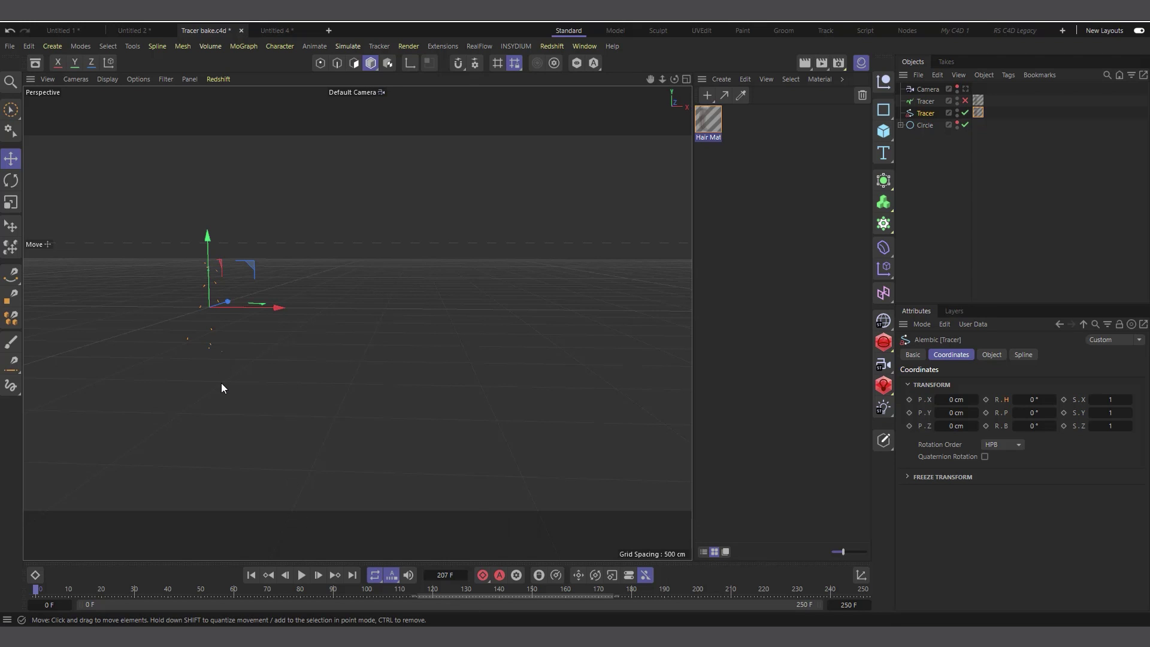
- Look through the object options and File > Export formats without exporting, then disable the baked Alembic Tracer
{"action": "right_click", "coordinate": [919, 114]}
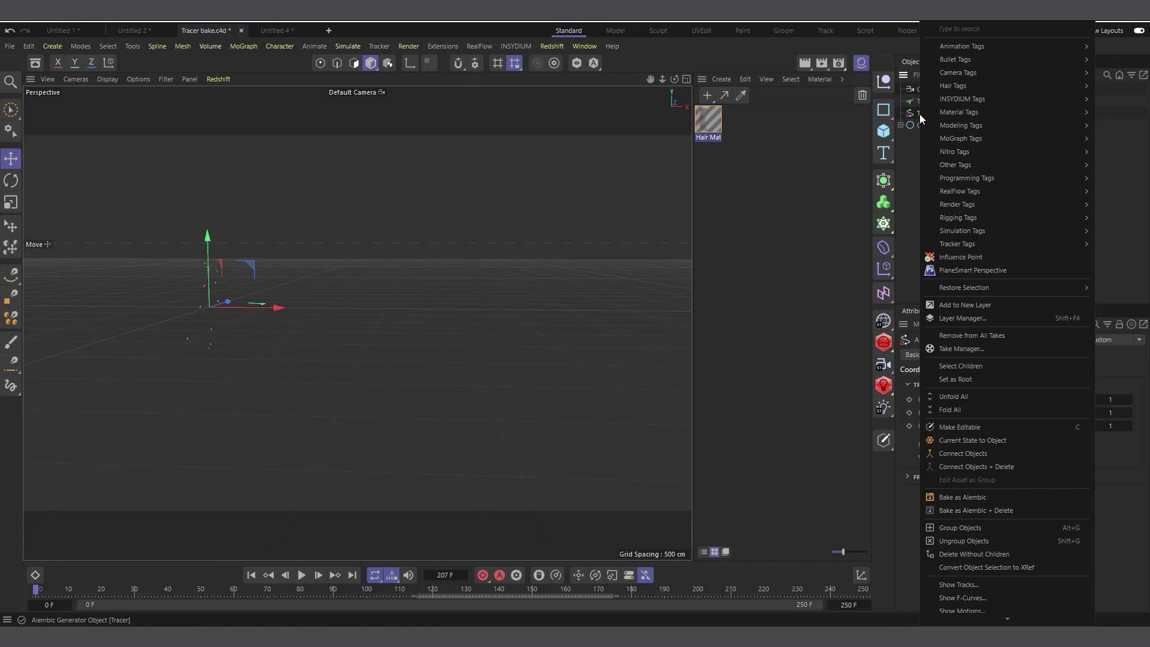
{"action": "left_click", "coordinate": [1030, 202]}
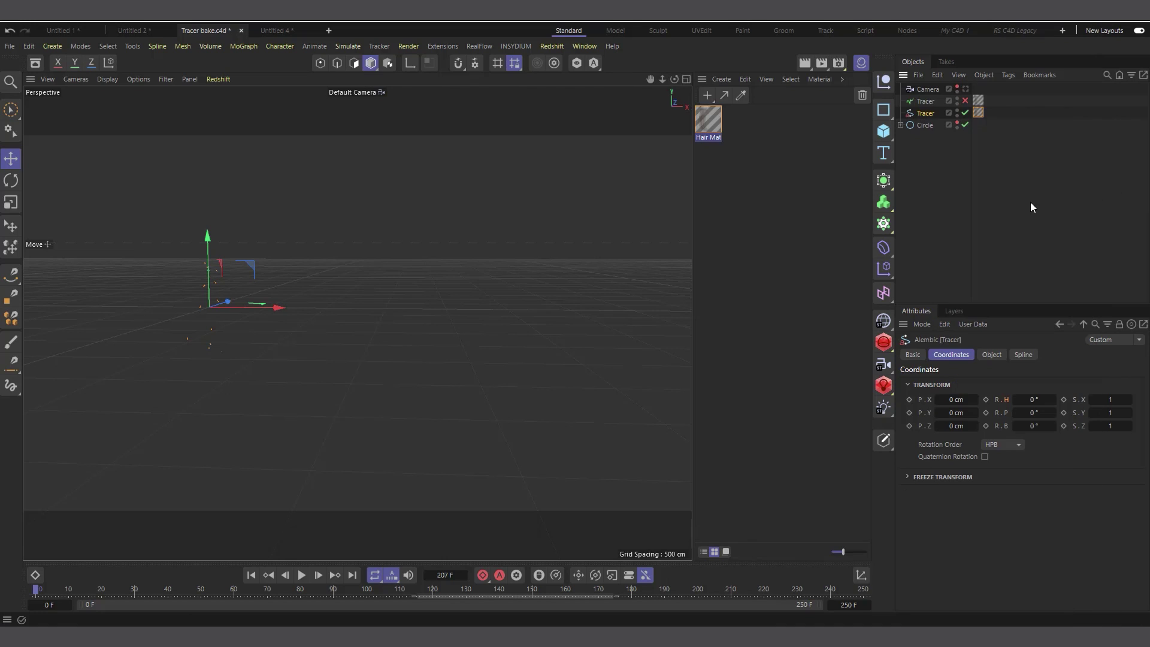
{"action": "left_click", "coordinate": [9, 46]}
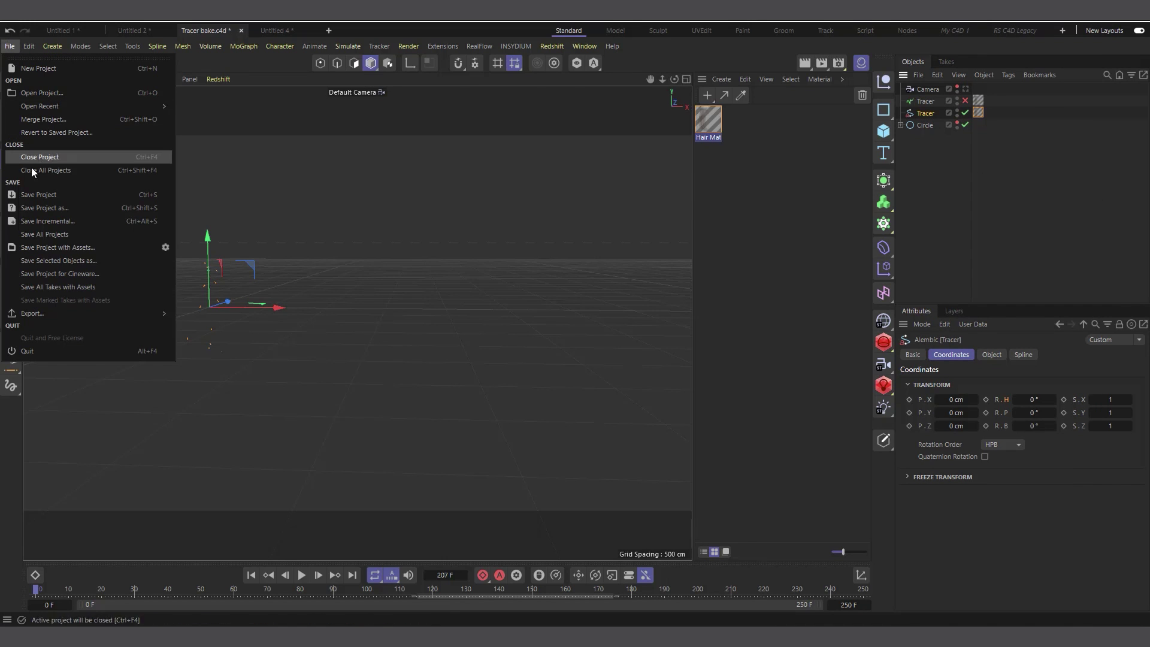
{"action": "mouse_move", "coordinate": [39, 315]}
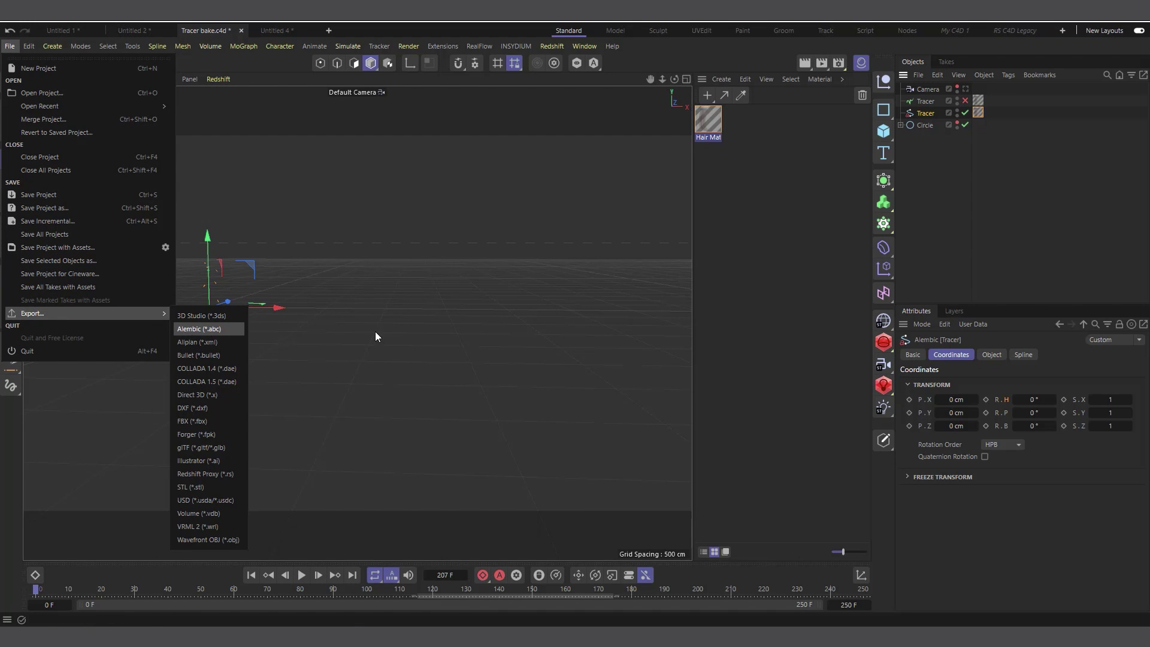
{"action": "left_click", "coordinate": [969, 115]}
{"action": "left_click", "coordinate": [966, 113]}
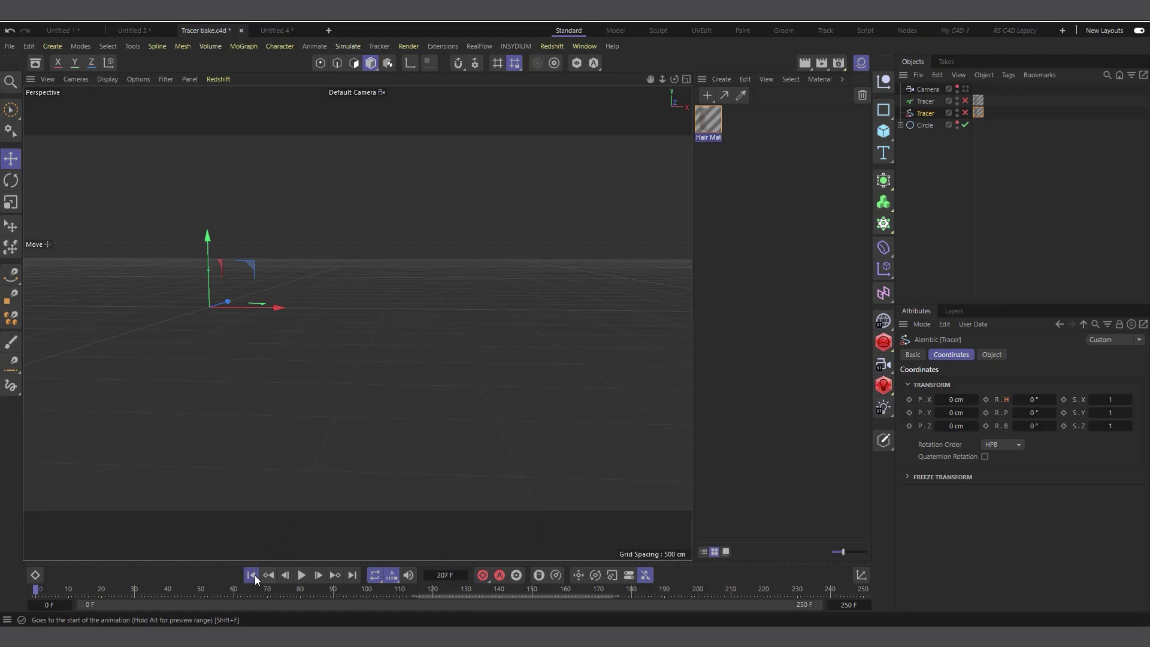
- Re-enable the original MoGraph Tracer and play the animation from the start to watch trails grow
{"action": "left_click", "coordinate": [965, 101]}
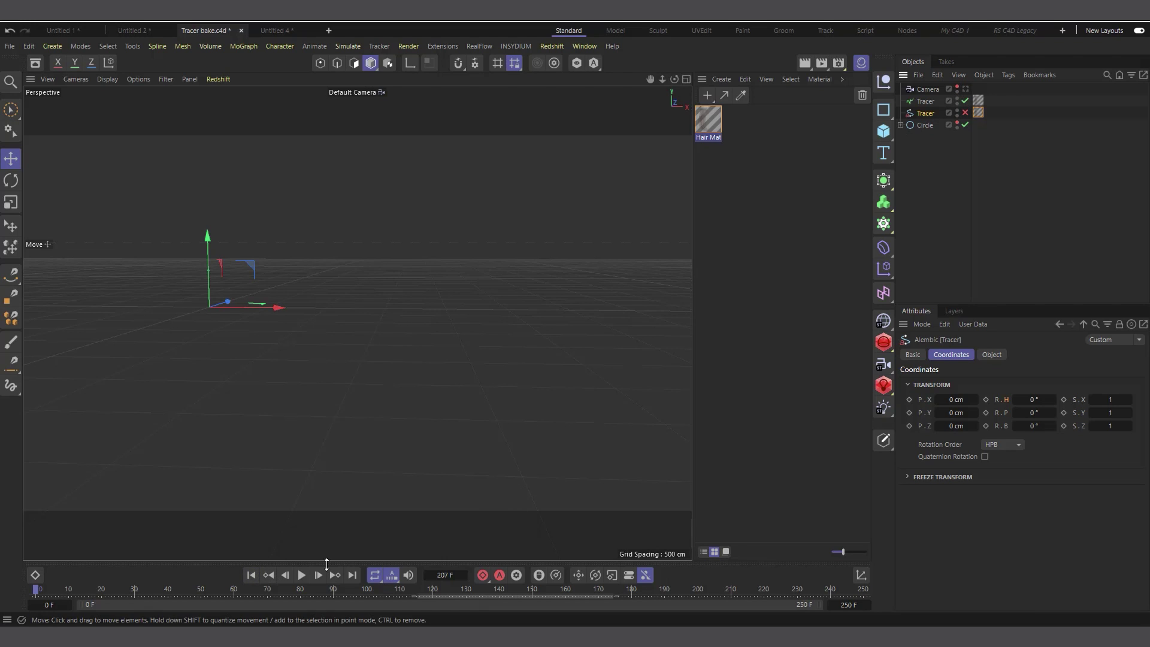
{"action": "left_click", "coordinate": [302, 577]}
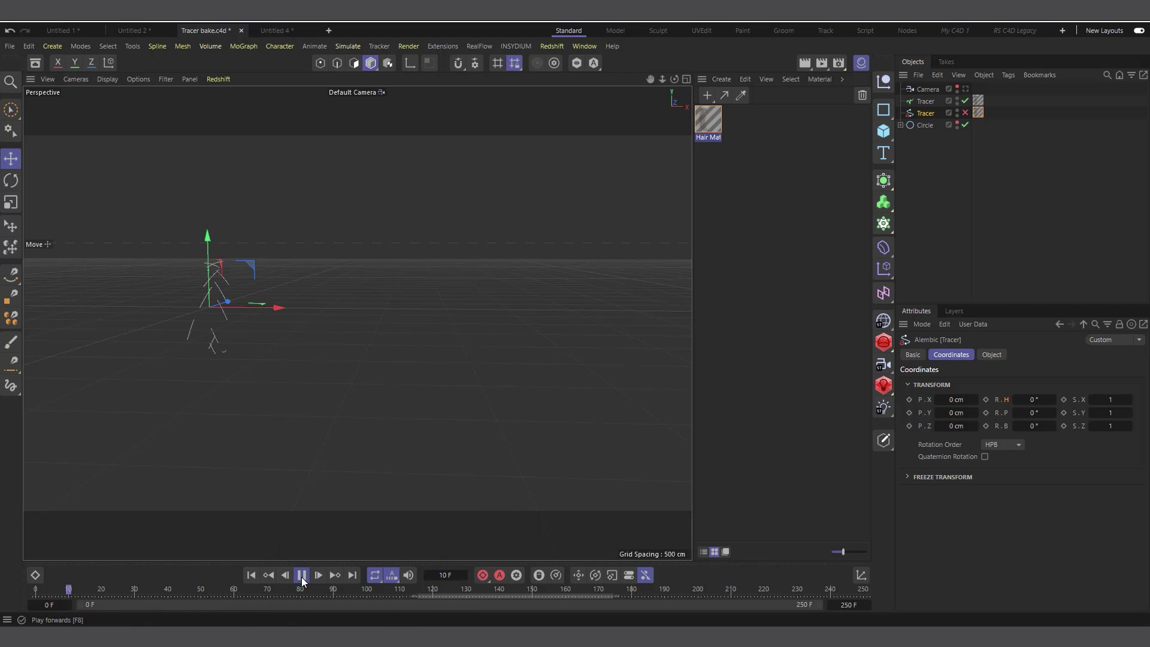
{"action": "left_click", "coordinate": [302, 577]}
{"action": "left_click", "coordinate": [250, 576]}
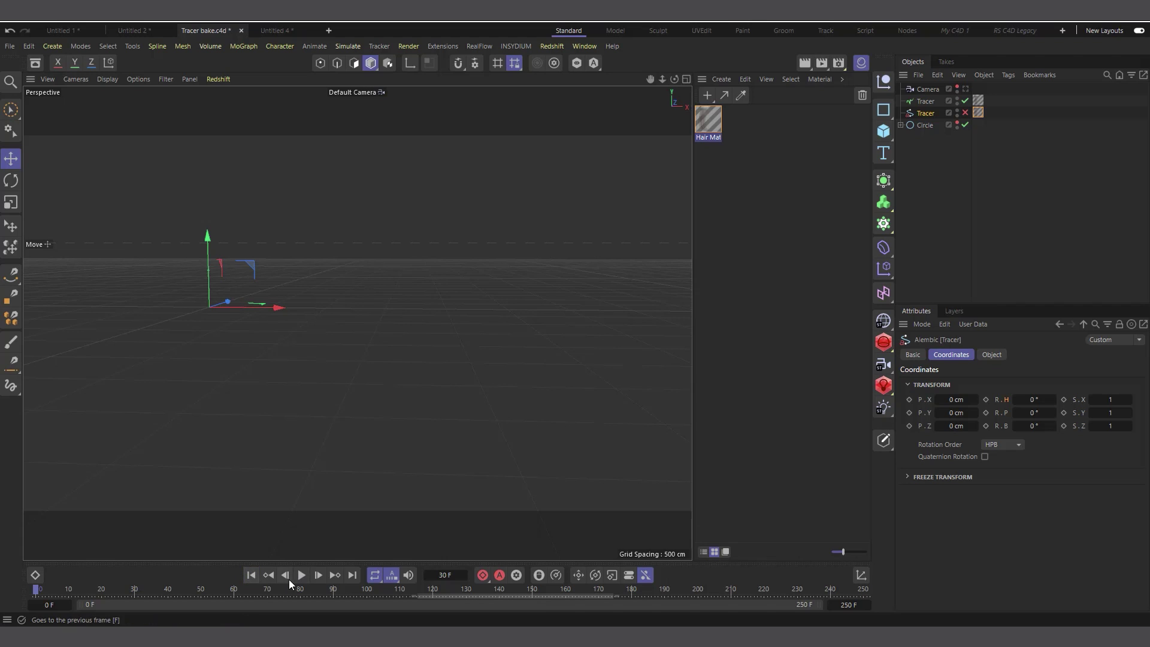
{"action": "left_click", "coordinate": [301, 576]}
{"action": "left_click", "coordinate": [301, 576]}
{"action": "left_click", "coordinate": [263, 577]}
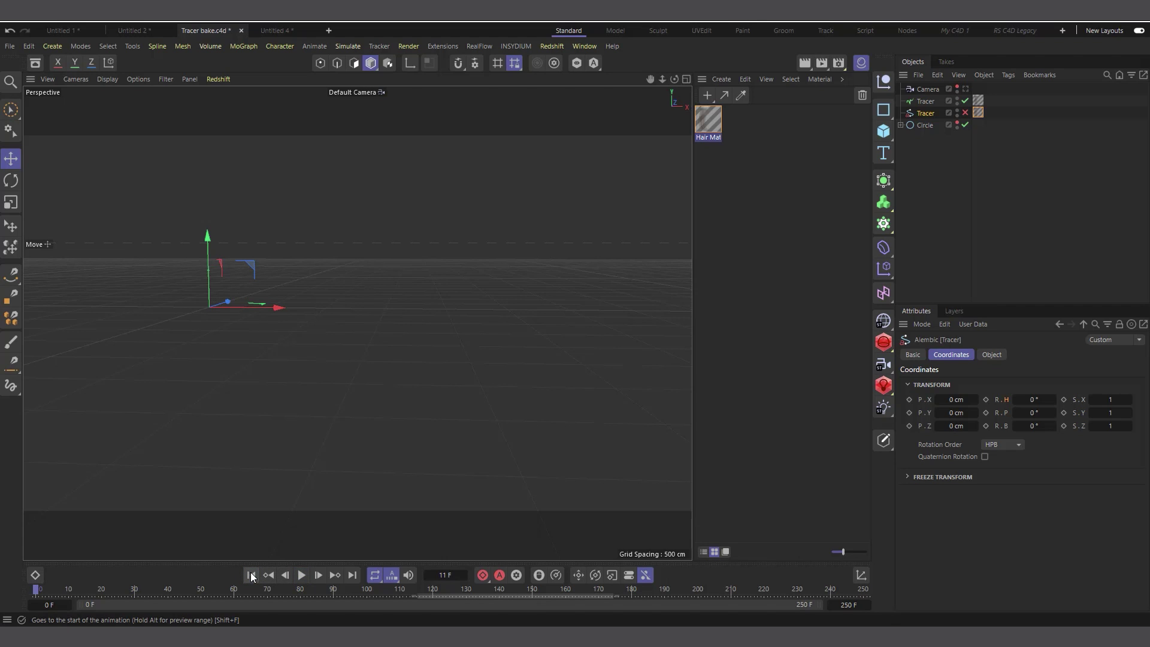
- Step between frames 0 and 1 to show the curves, then select the Motion Graphics Tracer
{"action": "left_click", "coordinate": [318, 575]}
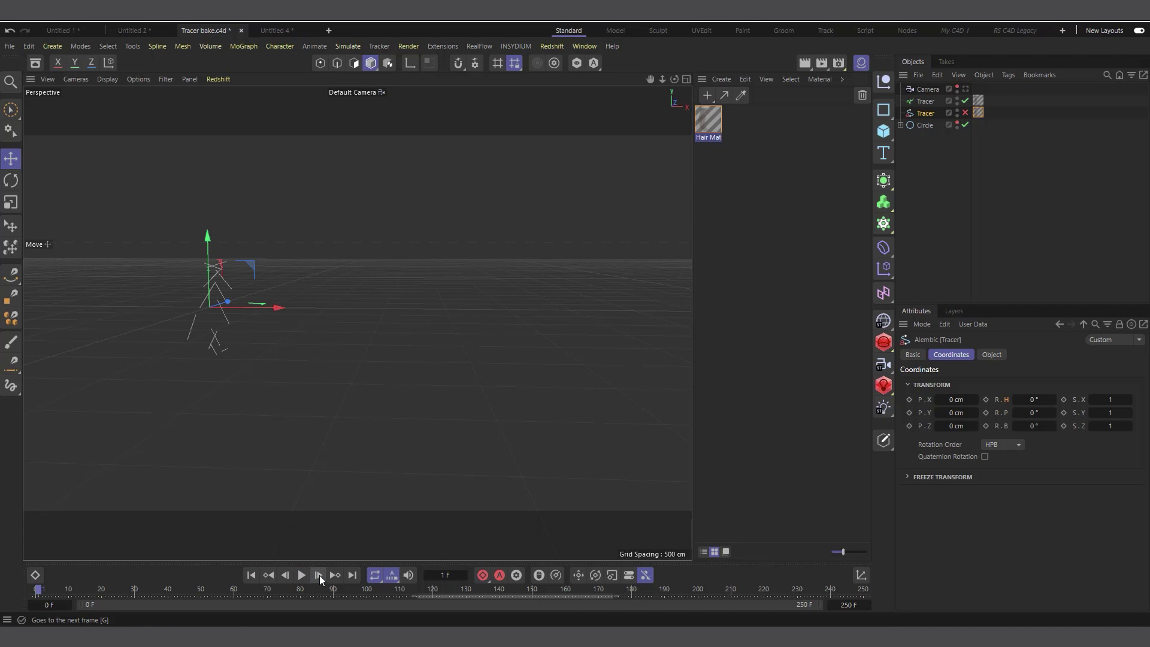
{"action": "left_click", "coordinate": [285, 576]}
{"action": "left_click", "coordinate": [319, 576]}
{"action": "left_click", "coordinate": [287, 575]}
{"action": "left_click", "coordinate": [320, 576]}
{"action": "scroll", "coordinate": [179, 267], "scroll_direction": "up", "scroll_amount": 3}
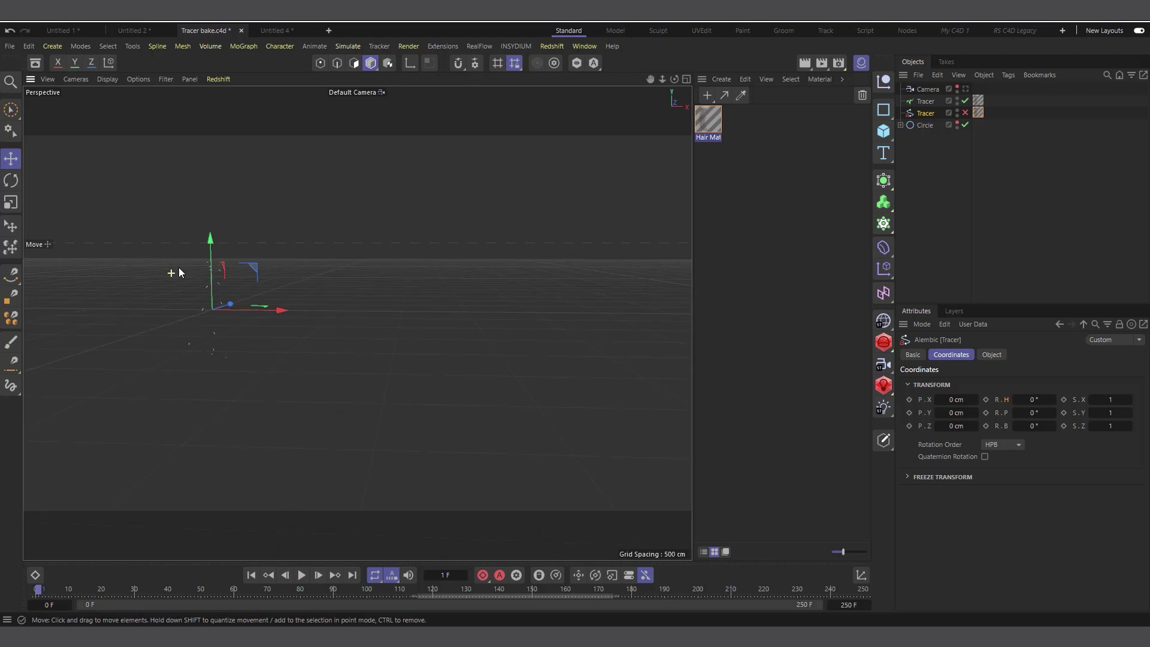
{"action": "left_click", "coordinate": [925, 101]}
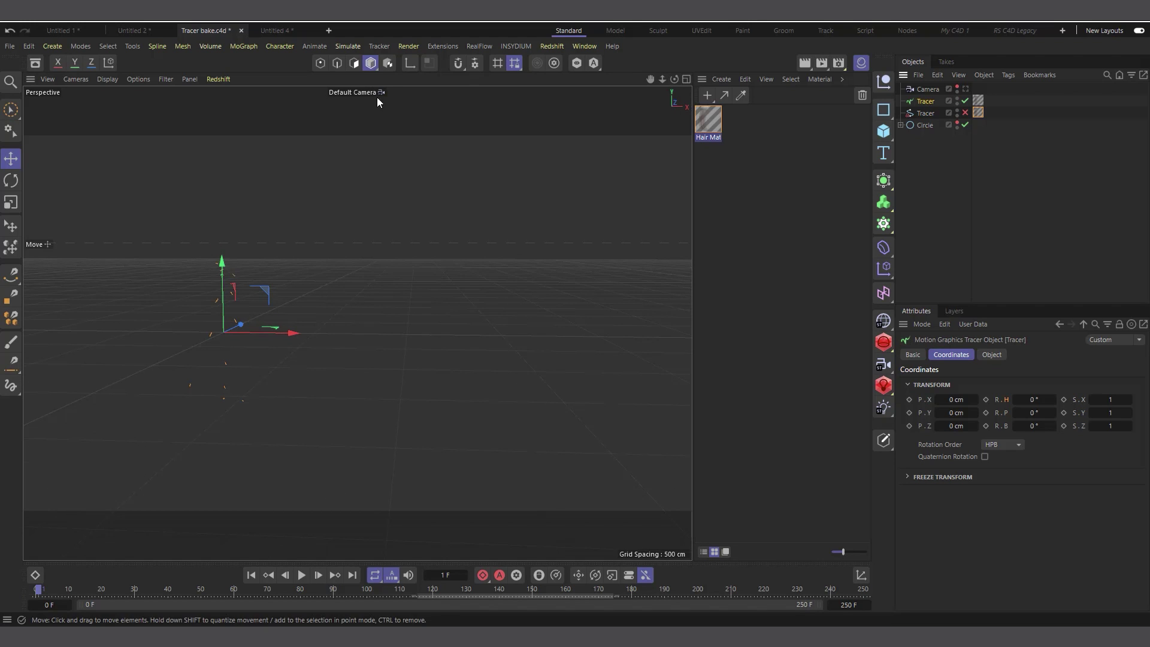
- Start an Alembic (*.abc) export of the Tracer, centre its settings window, and include Splines (Curves)
{"action": "left_click", "coordinate": [11, 47]}
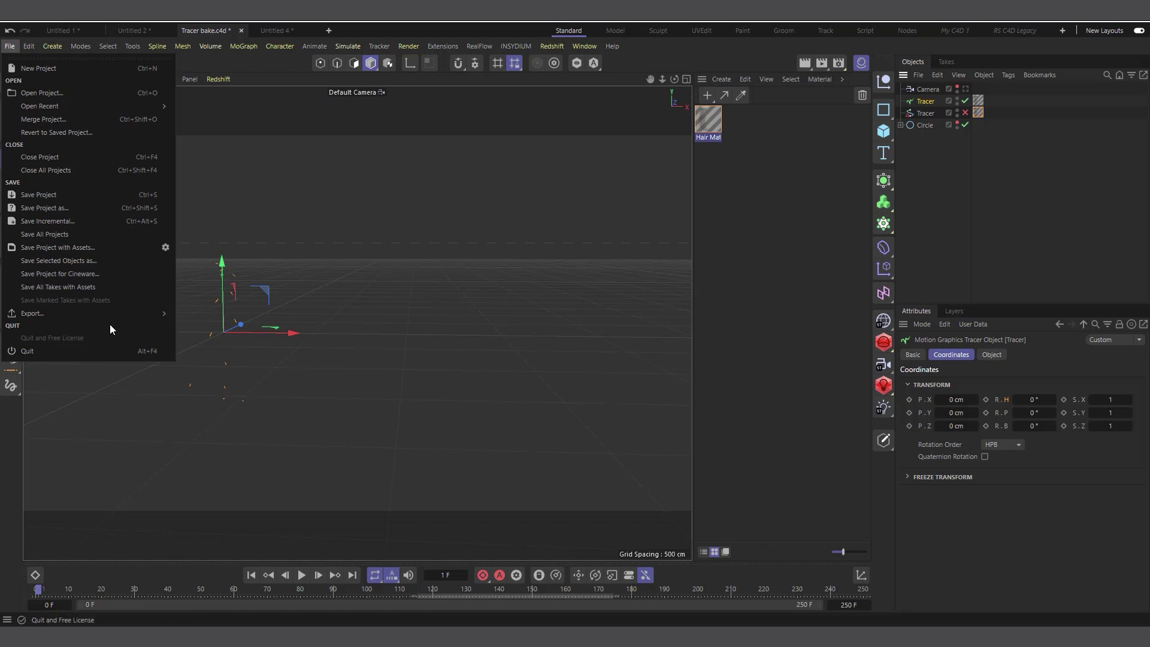
{"action": "mouse_move", "coordinate": [109, 319]}
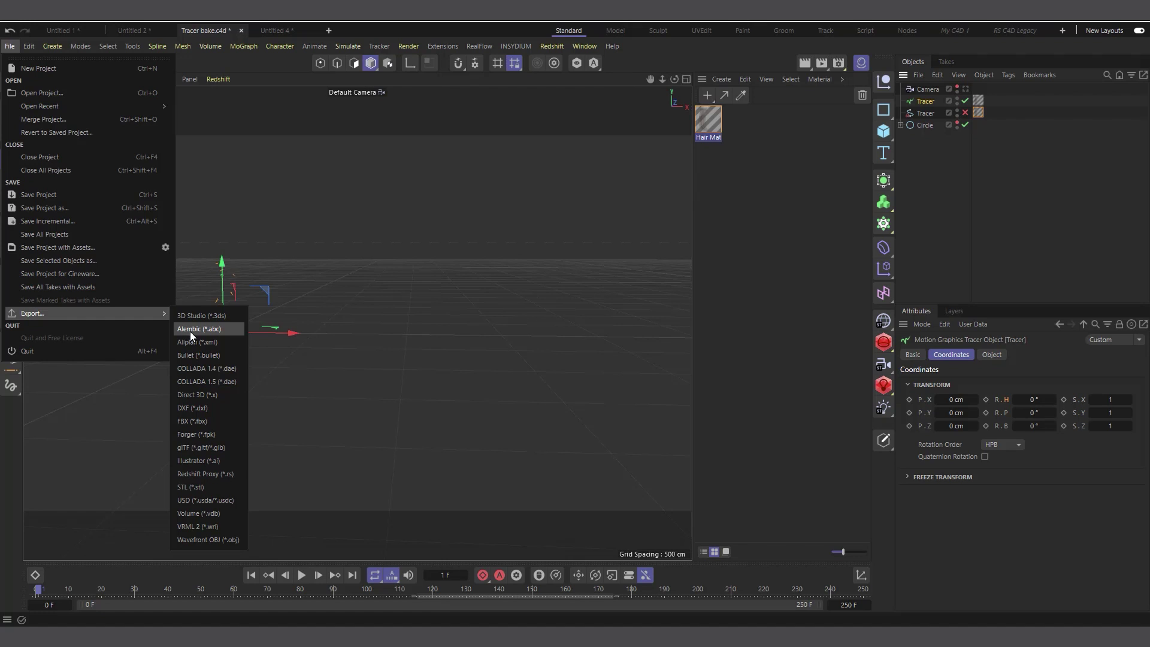
{"action": "left_click", "coordinate": [209, 329]}
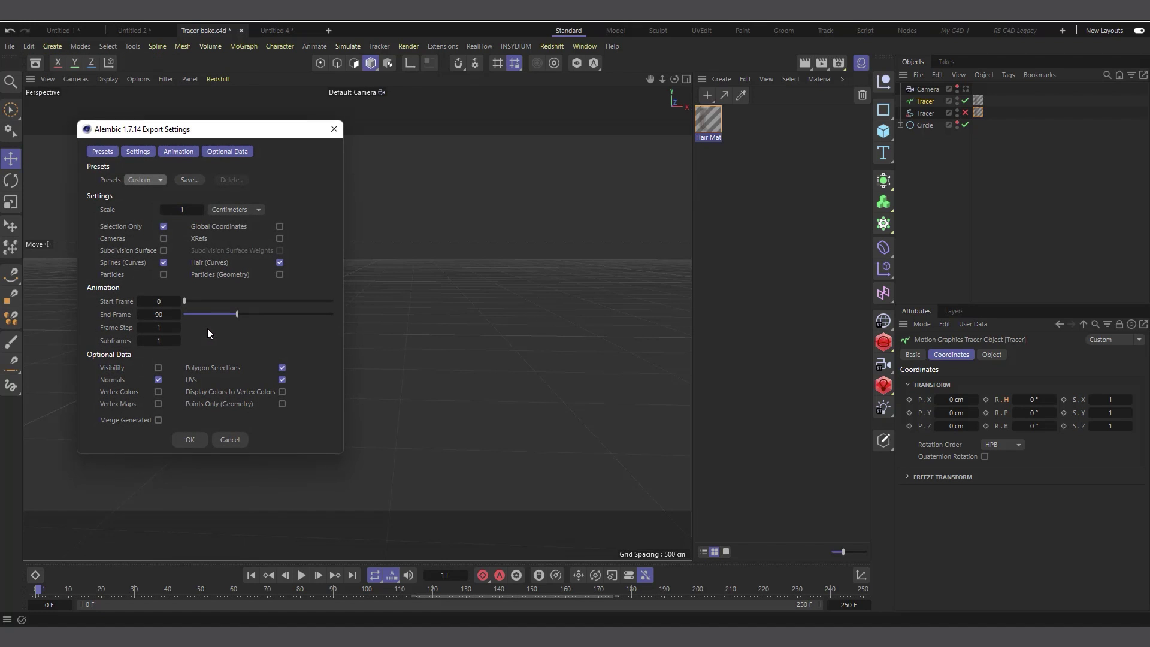
{"action": "left_click_drag", "start_coordinate": [218, 133], "coordinate": [576, 150]}
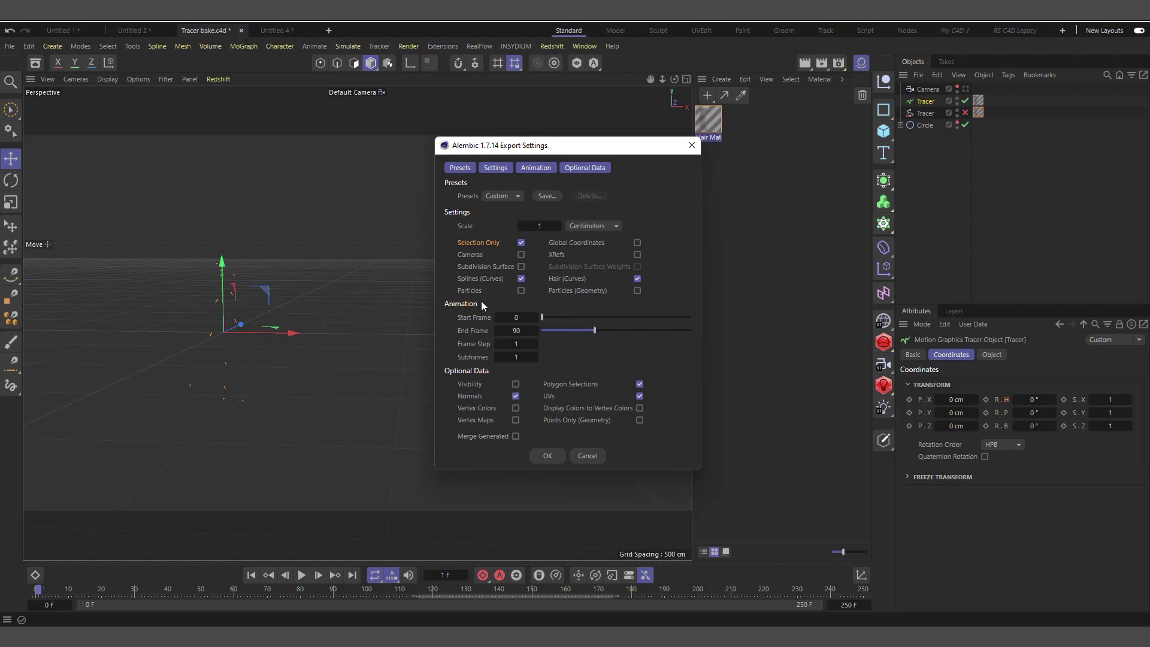
{"action": "left_click", "coordinate": [521, 280]}
- Export the curves as Tracer bake.abc and drag that file back into the viewport
{"action": "left_click", "coordinate": [547, 457]}
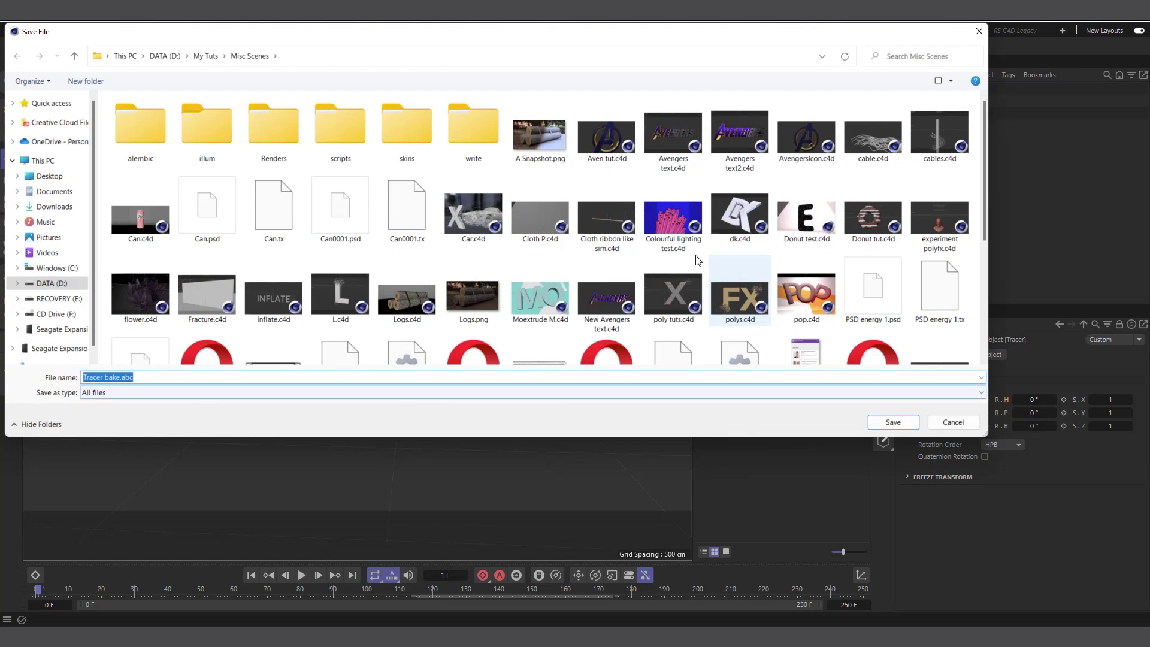
{"action": "left_click", "coordinate": [892, 422]}
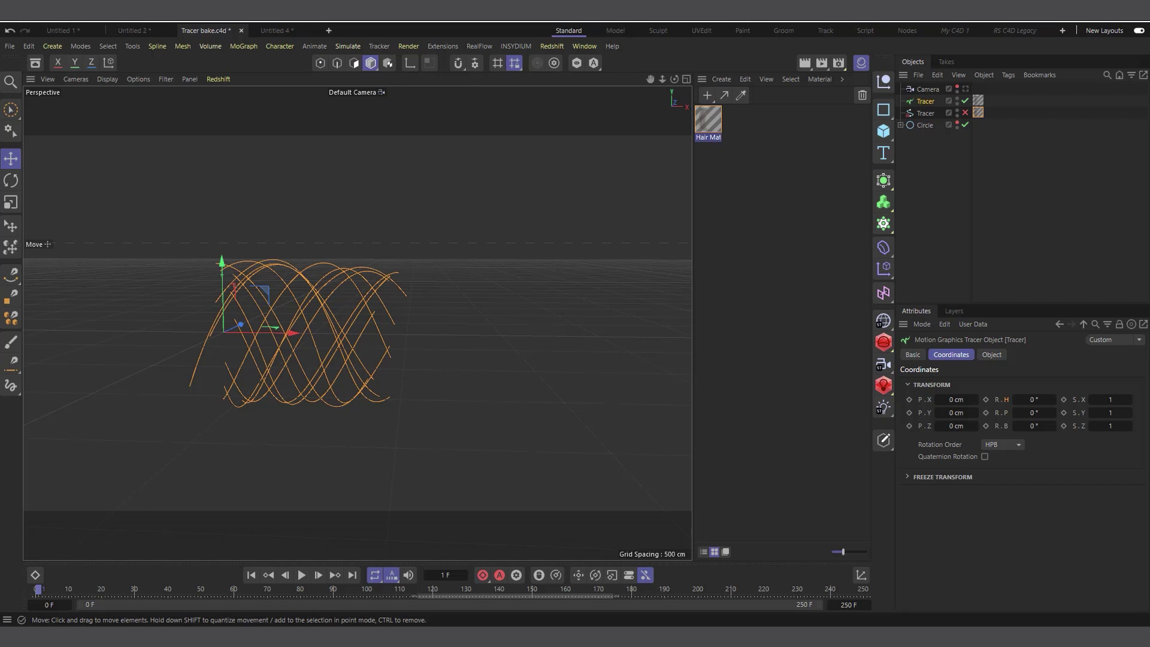
{"action": "left_click_drag", "start_coordinate": [141, 252], "coordinate": [569, 311]}
- Confirm the import, then orbit and play the imported Tracer's animation and rewind it to frame 0
{"action": "left_click", "coordinate": [559, 436]}
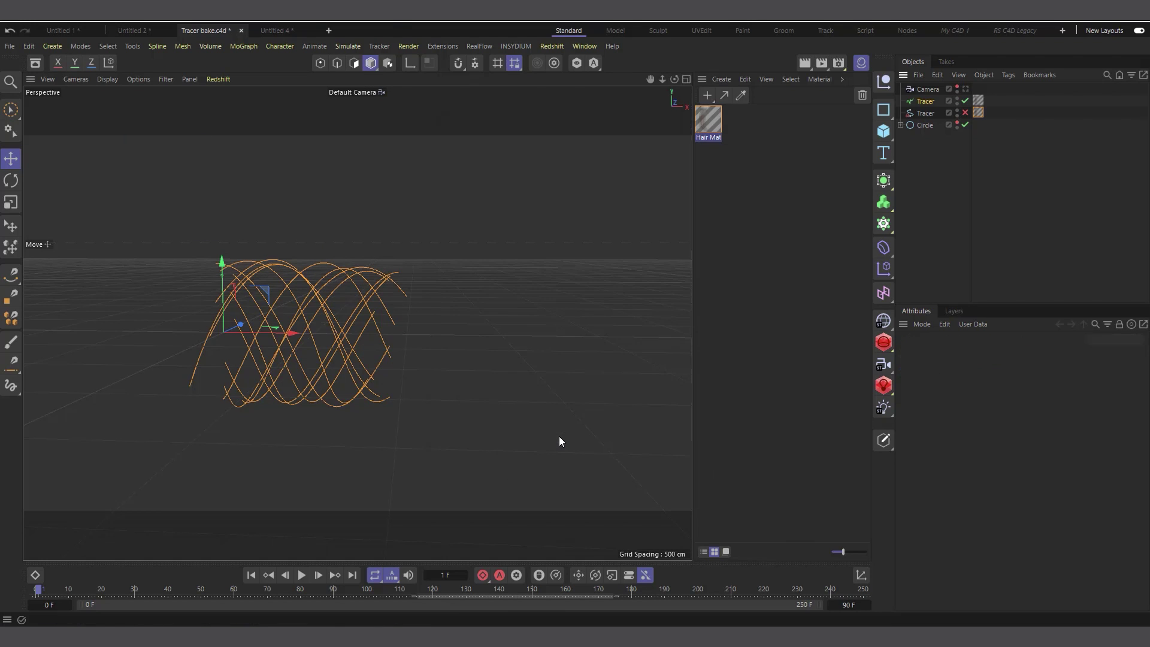
{"action": "scroll", "coordinate": [271, 371], "scroll_direction": "down", "scroll_amount": 4}
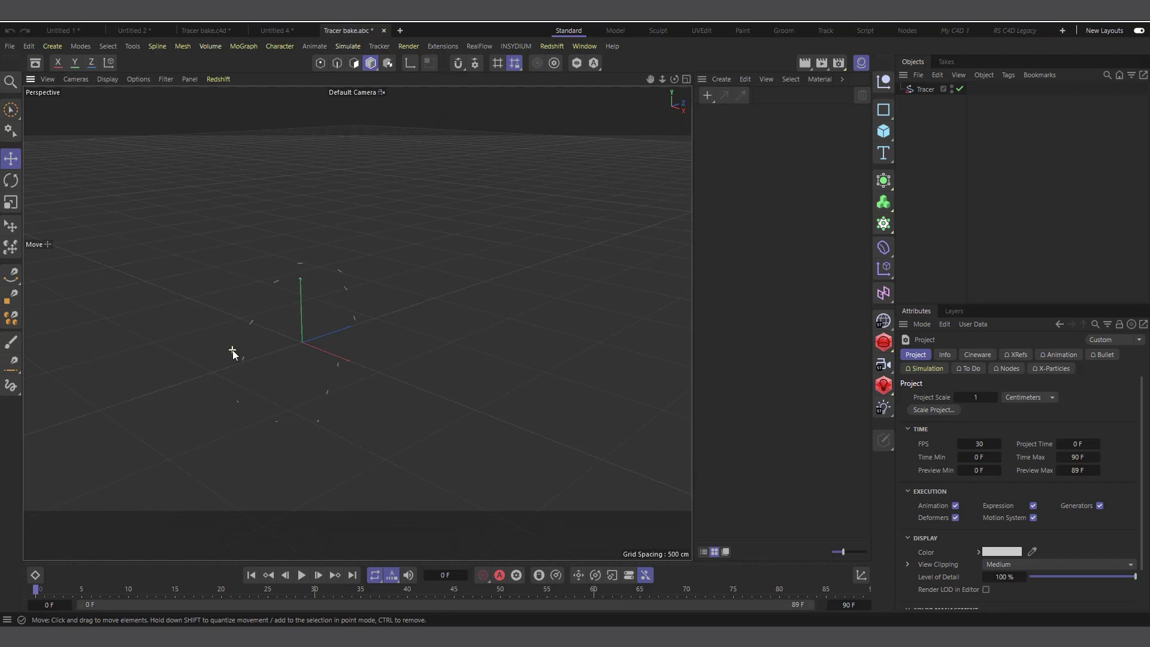
{"action": "left_click", "coordinate": [925, 90]}
{"action": "left_click_drag", "start_coordinate": [675, 79], "coordinate": [252, 371]}
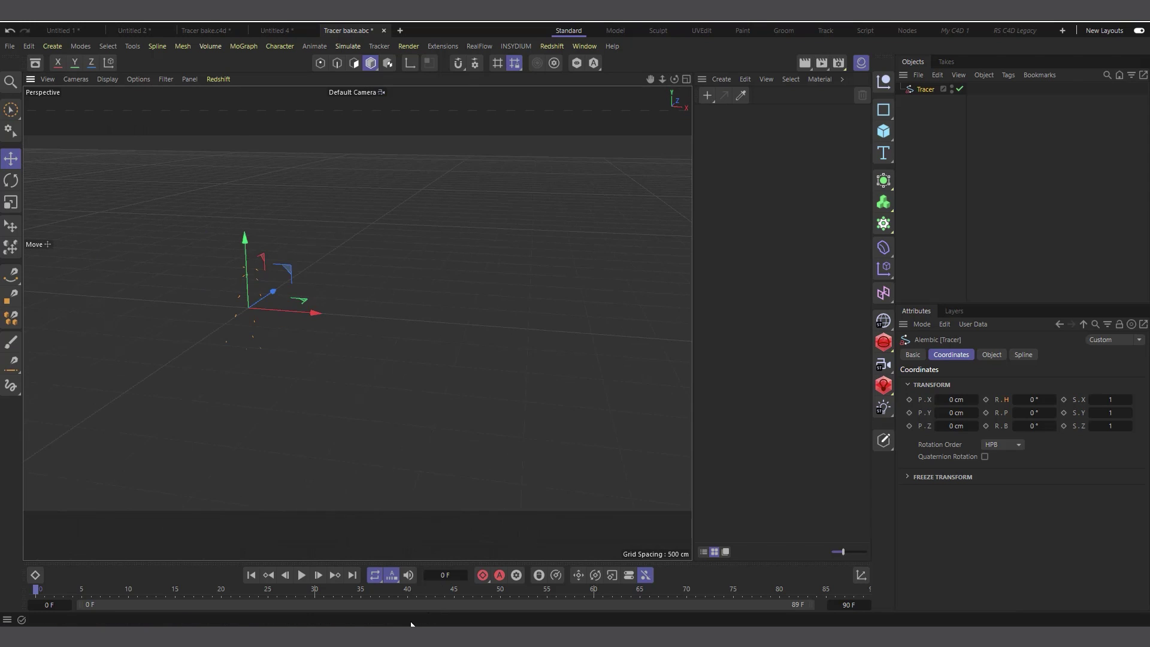
{"action": "left_click", "coordinate": [301, 576]}
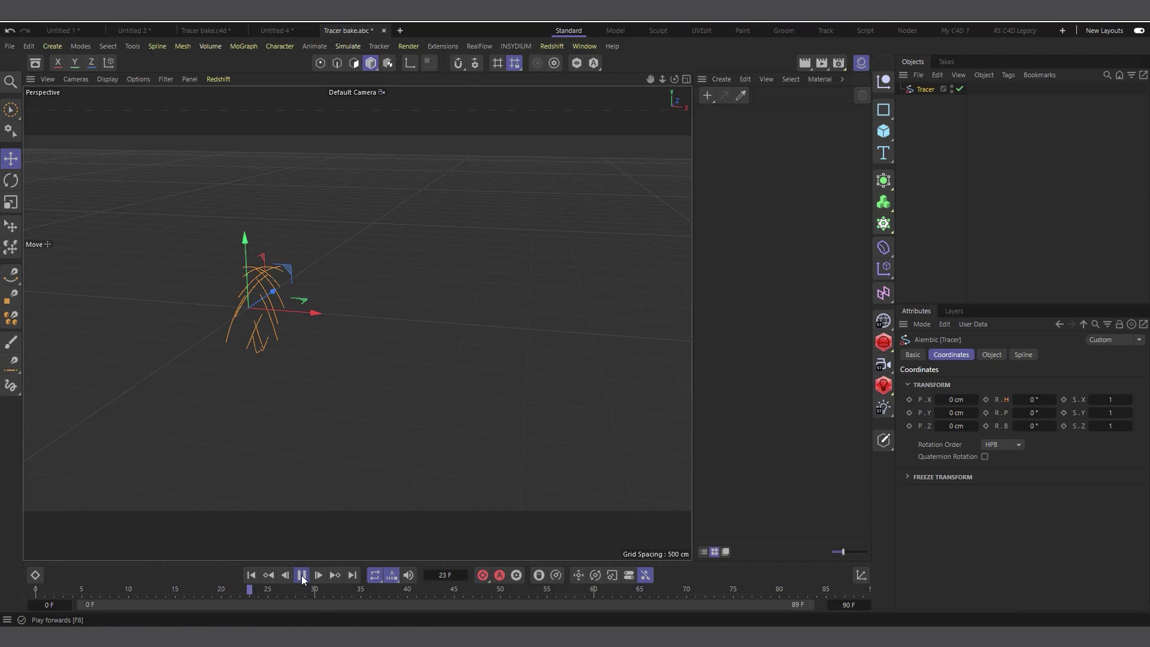
{"action": "left_click", "coordinate": [302, 576]}
{"action": "left_click_drag", "start_coordinate": [418, 593], "coordinate": [36, 593]}
- Browse the Object Manager's edit options, then switch to the Untitled 4 document
{"action": "left_click", "coordinate": [938, 76]}
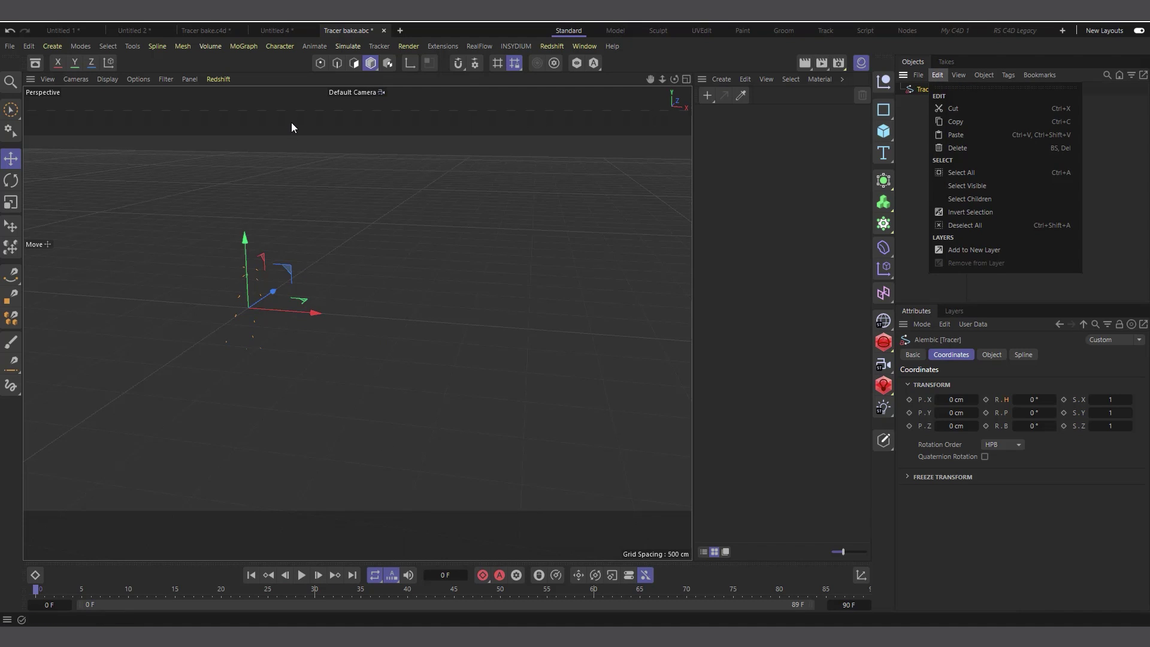
{"action": "left_click", "coordinate": [272, 30]}
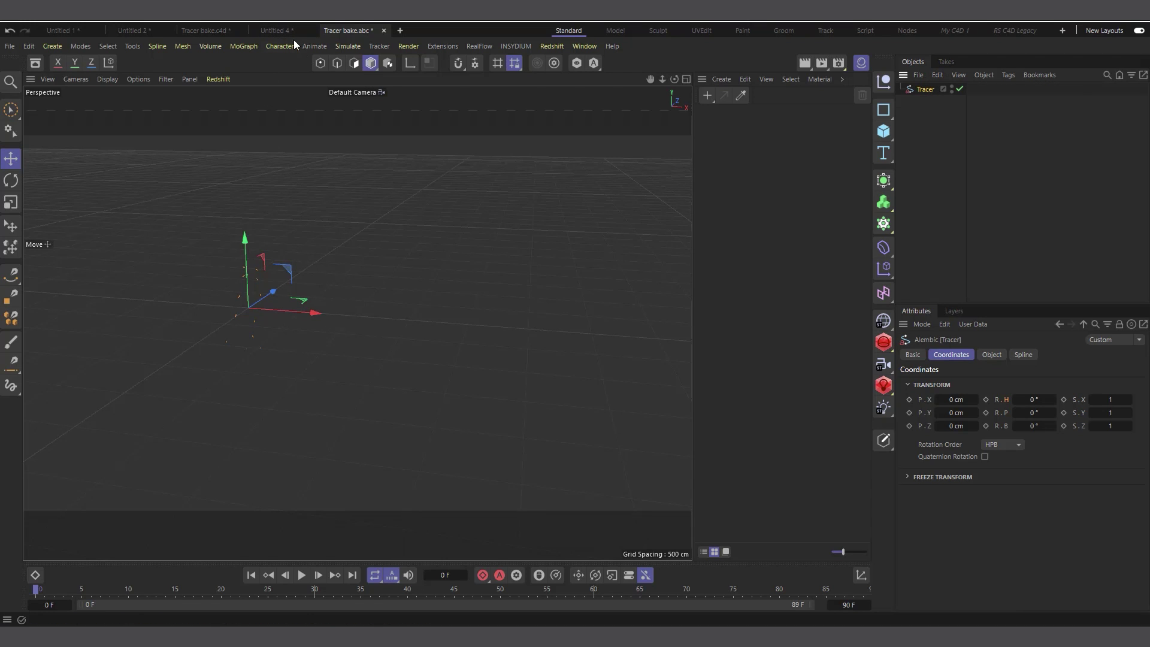
{"action": "left_click", "coordinate": [278, 30]}
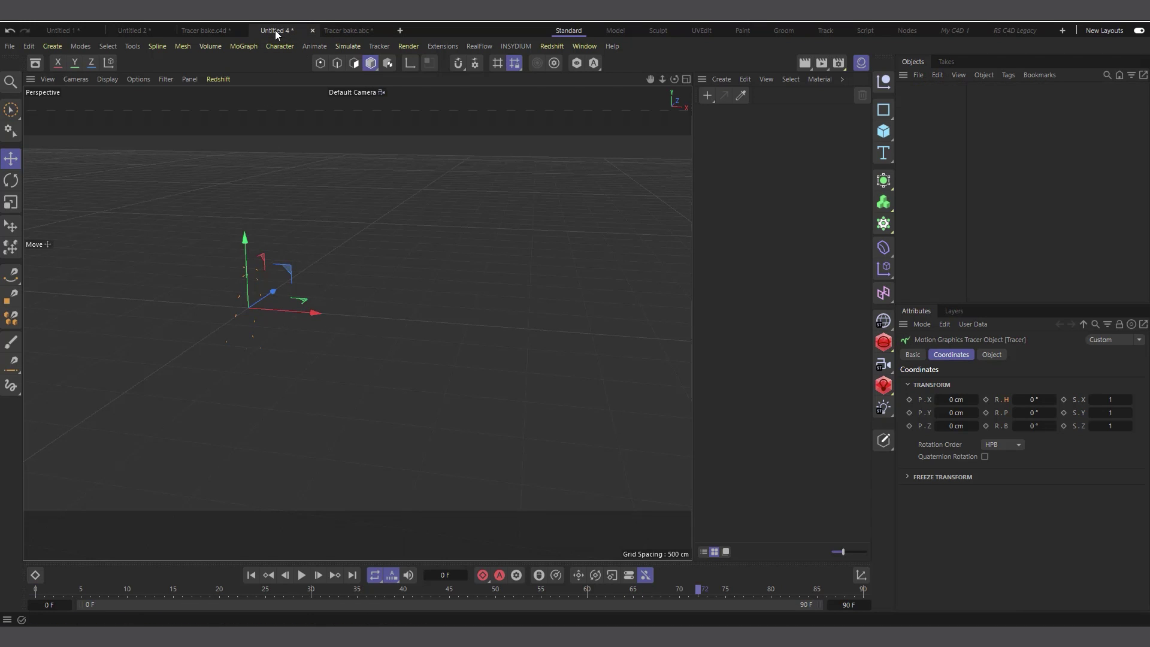
- Return to Tracer bake.c4d, play it through the scene Camera, then show the Circle and expand its effectors
{"action": "left_click", "coordinate": [204, 30]}
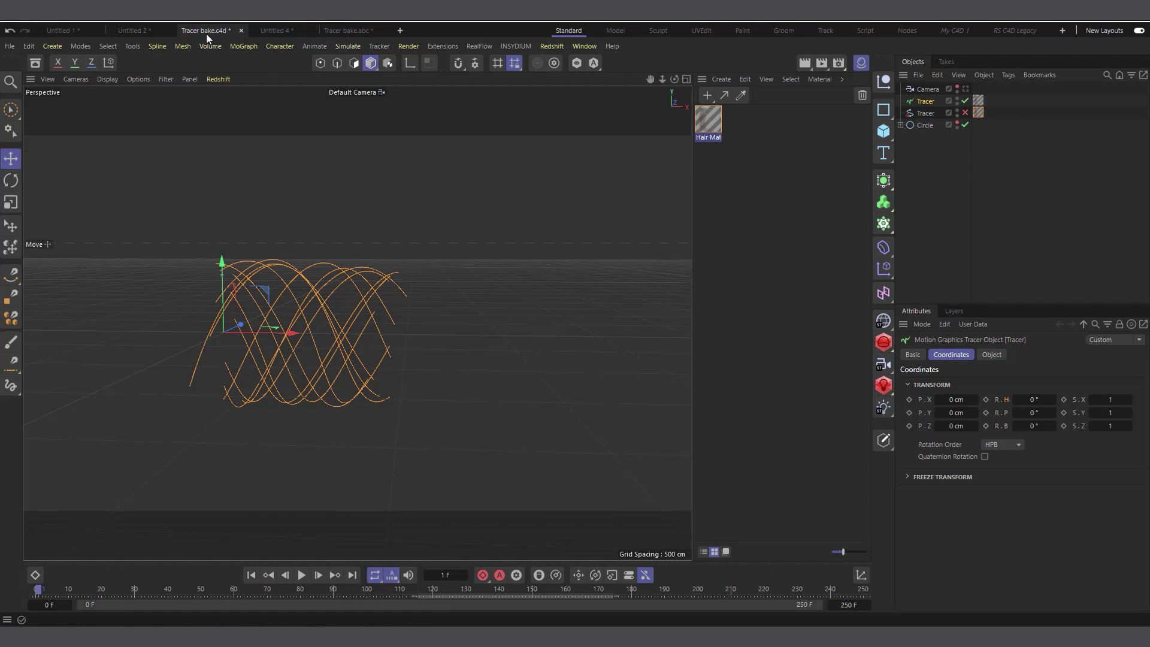
{"action": "left_click", "coordinate": [966, 89]}
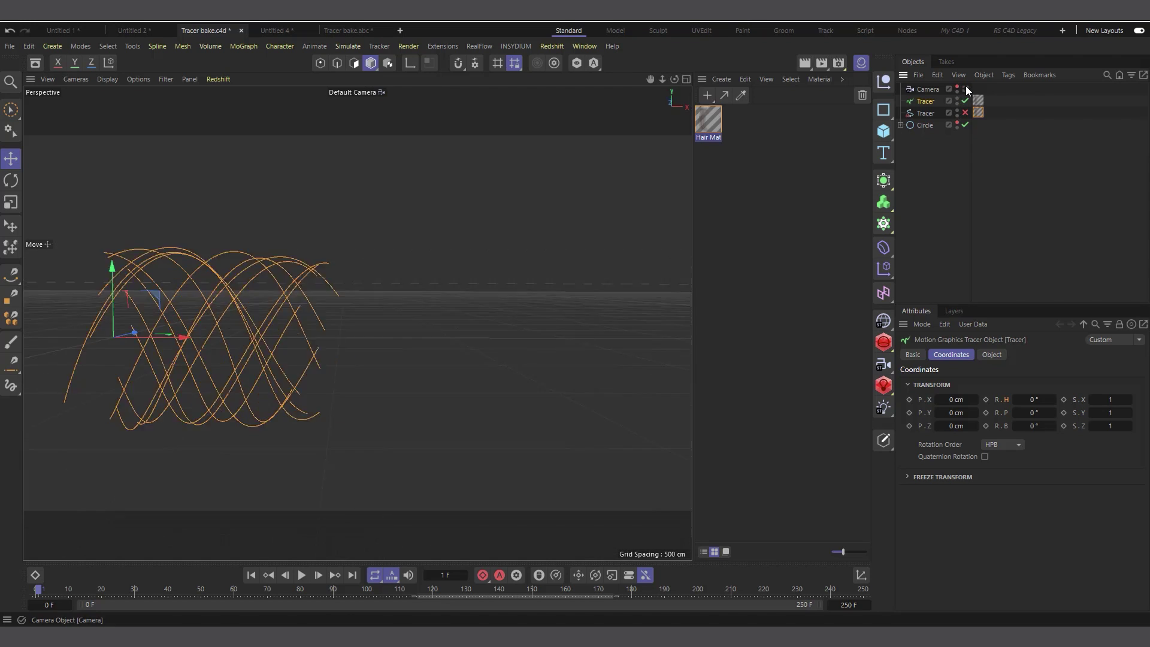
{"action": "left_click", "coordinate": [252, 575]}
{"action": "left_click", "coordinate": [301, 576]}
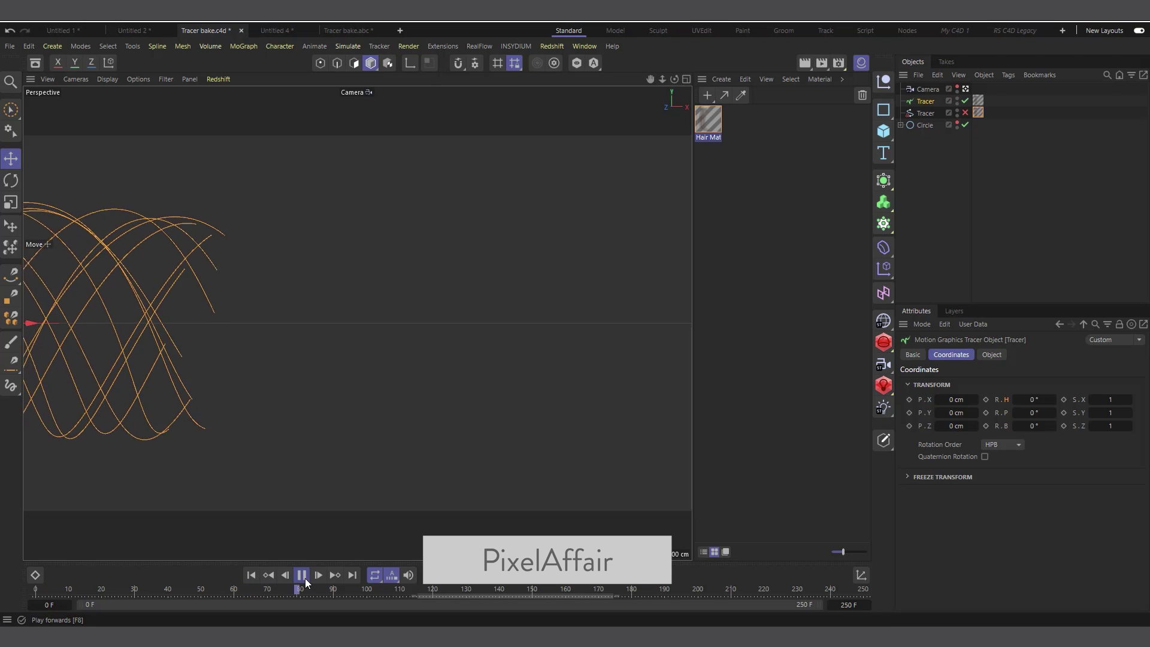
{"action": "left_click", "coordinate": [303, 576]}
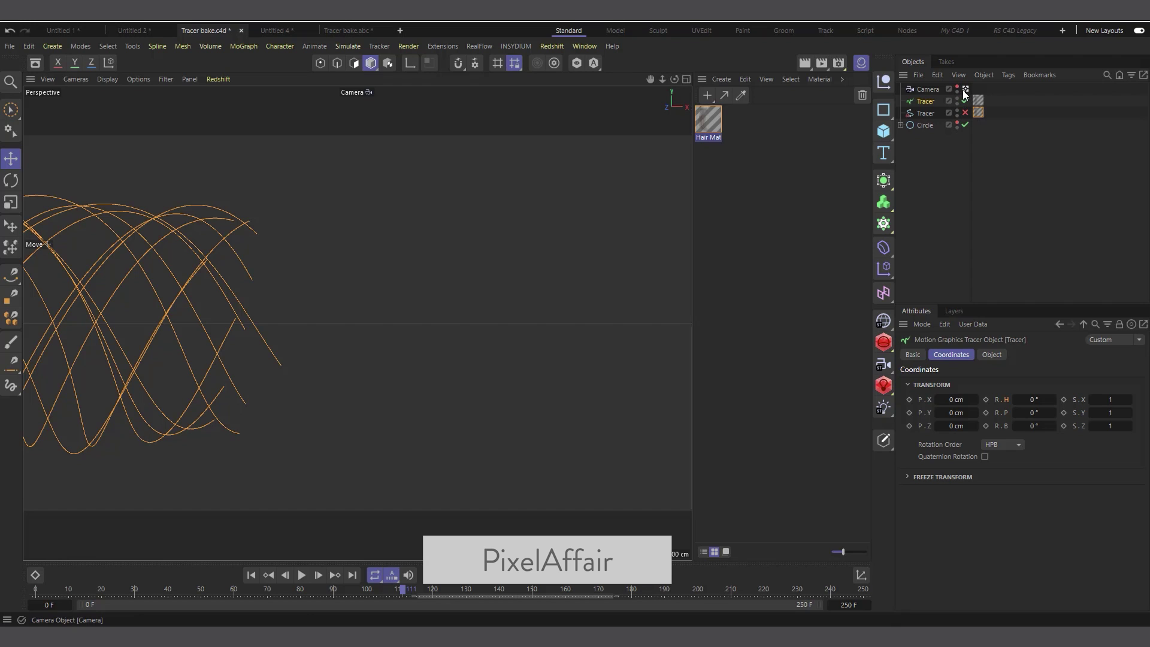
{"action": "left_click", "coordinate": [957, 123]}
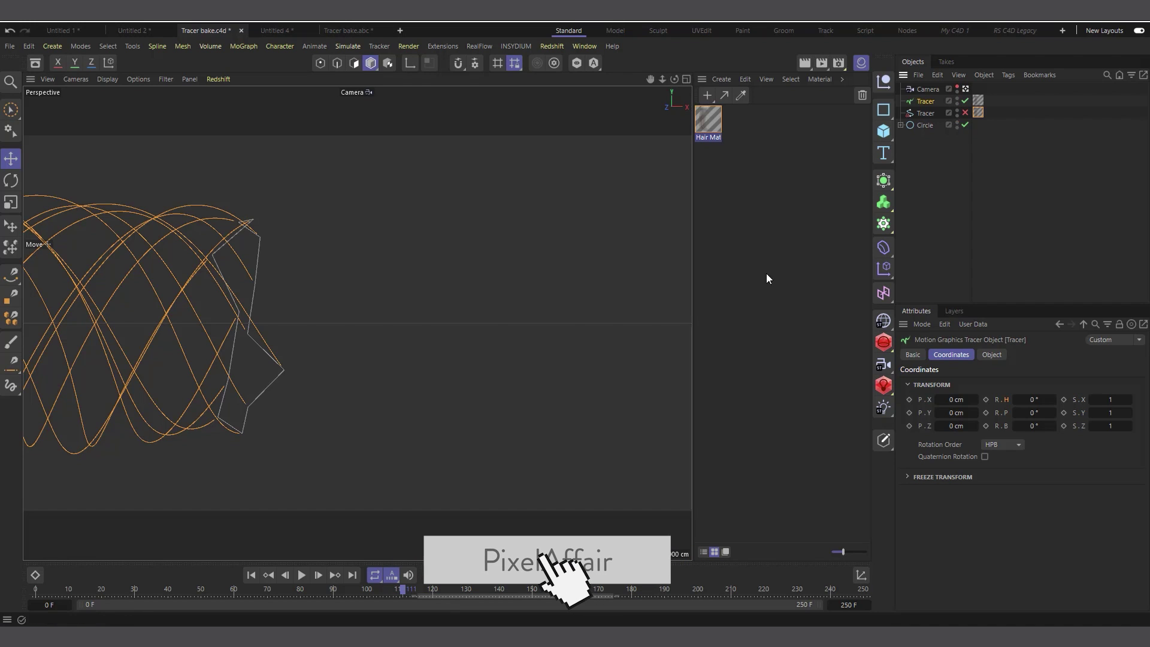
{"action": "left_click", "coordinate": [924, 126]}
- Switch off the Circle's Random, Time and Plain effectors and return to the default camera view
{"action": "left_click", "coordinate": [901, 125]}
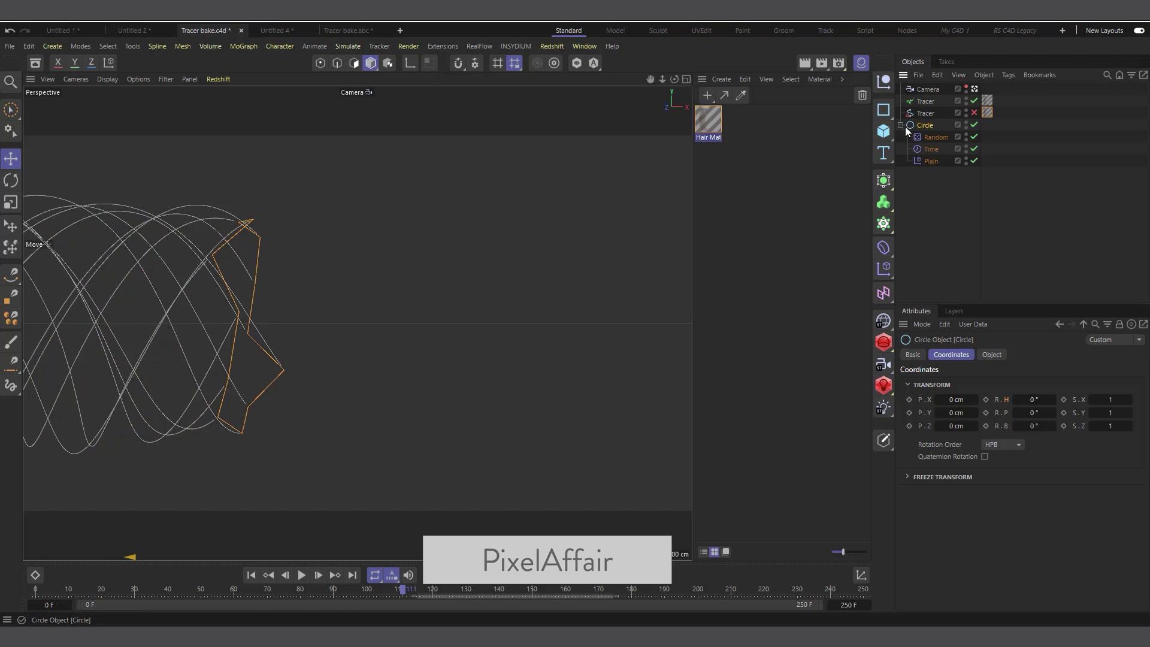
{"action": "left_click_drag", "start_coordinate": [974, 137], "coordinate": [974, 161]}
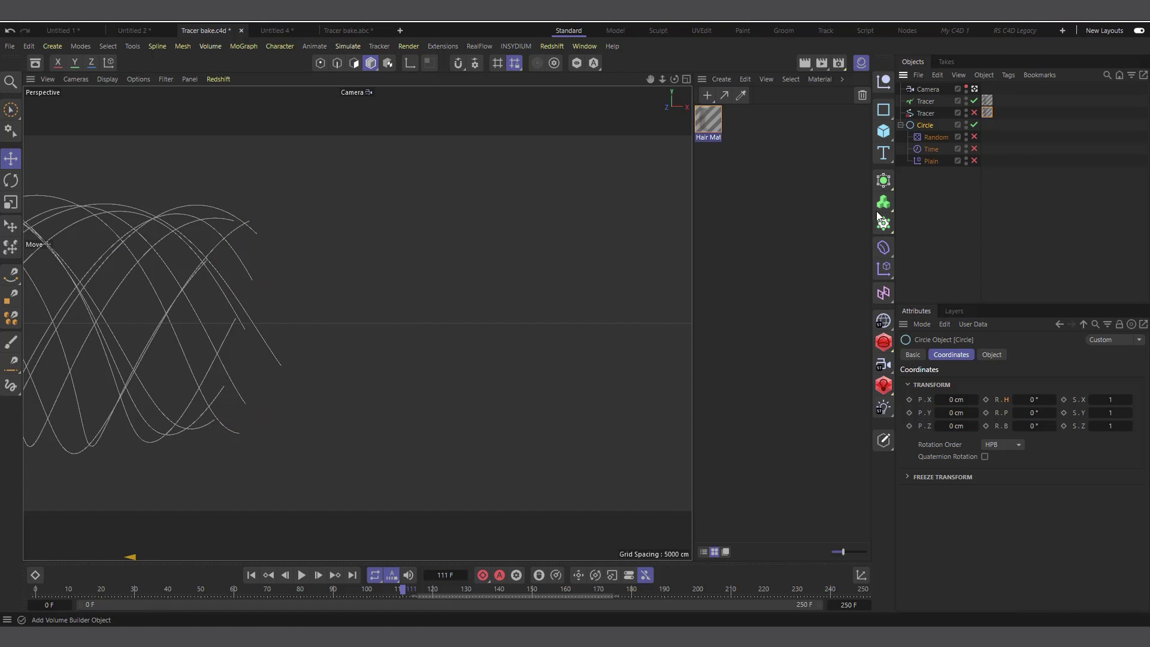
{"action": "left_click", "coordinate": [976, 89]}
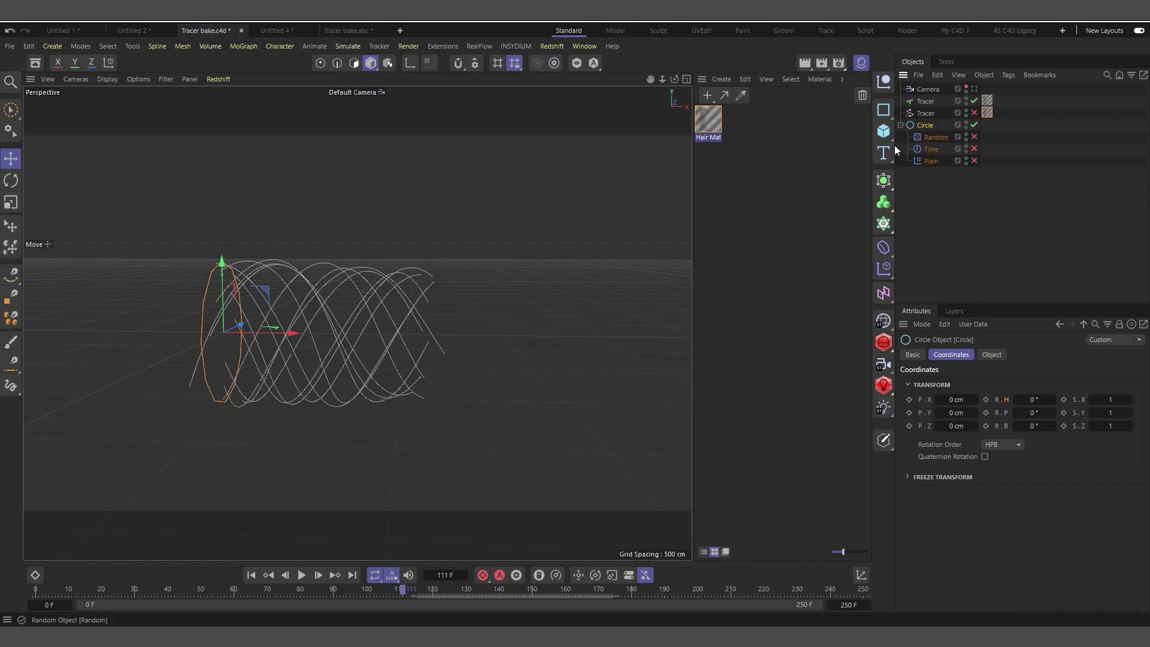
- Re-enable the Time effector, show its transform parameters, and switch off the first Tracer
{"action": "left_click", "coordinate": [932, 149]}
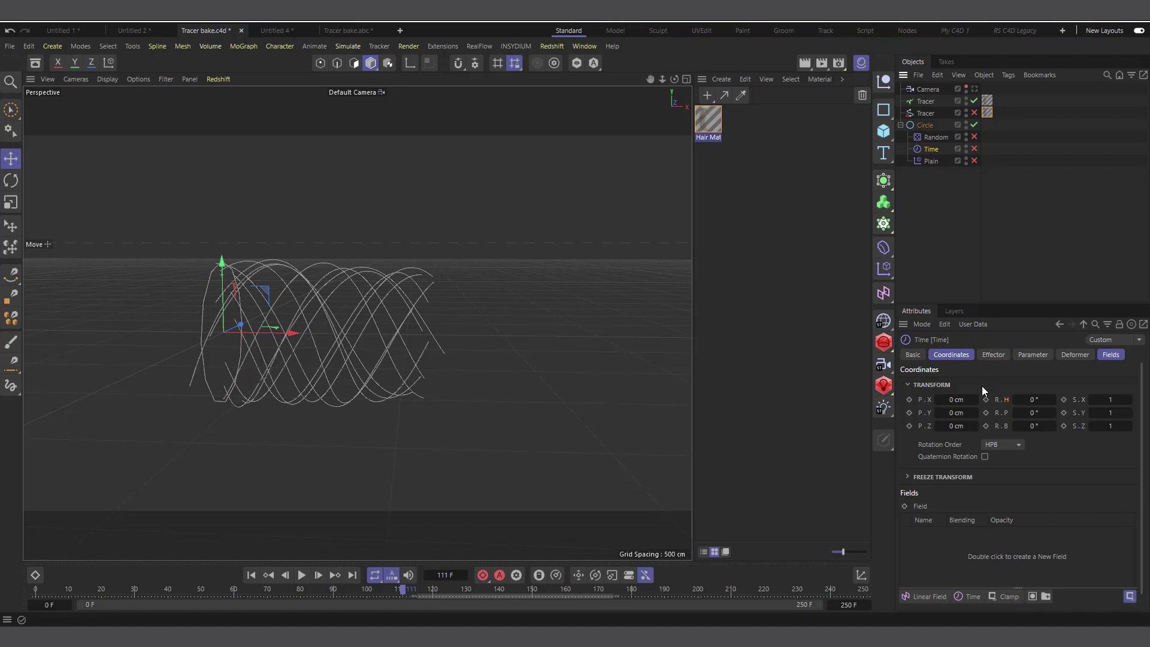
{"action": "left_click", "coordinate": [974, 149]}
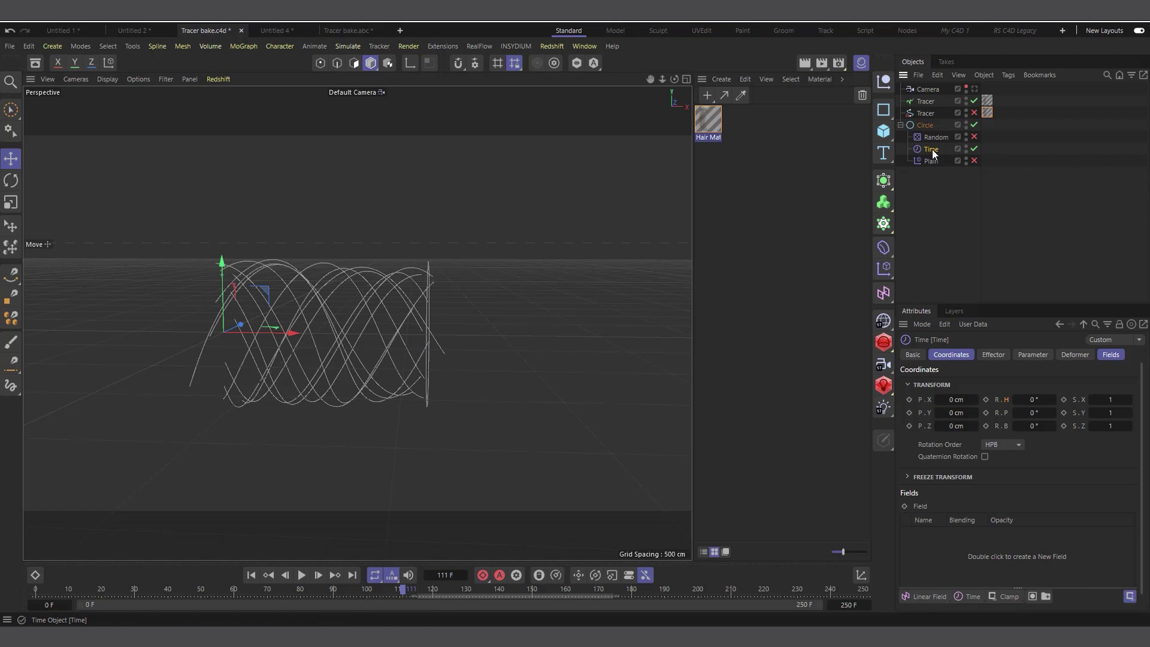
{"action": "left_click", "coordinate": [1037, 355]}
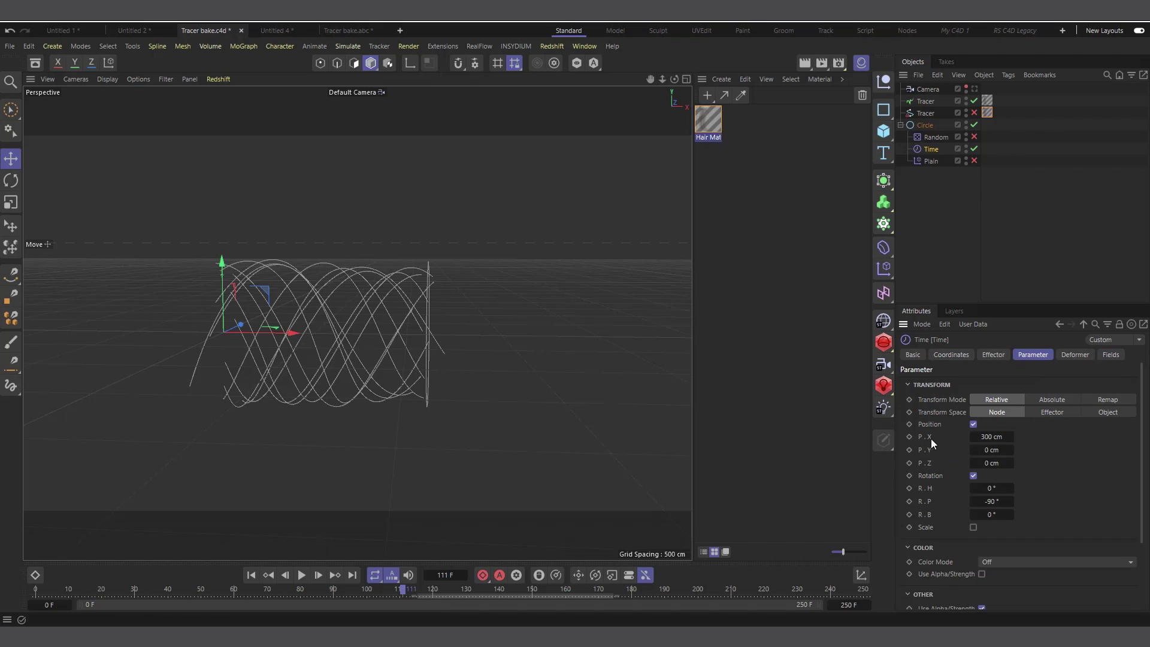
{"action": "left_click", "coordinate": [974, 102]}
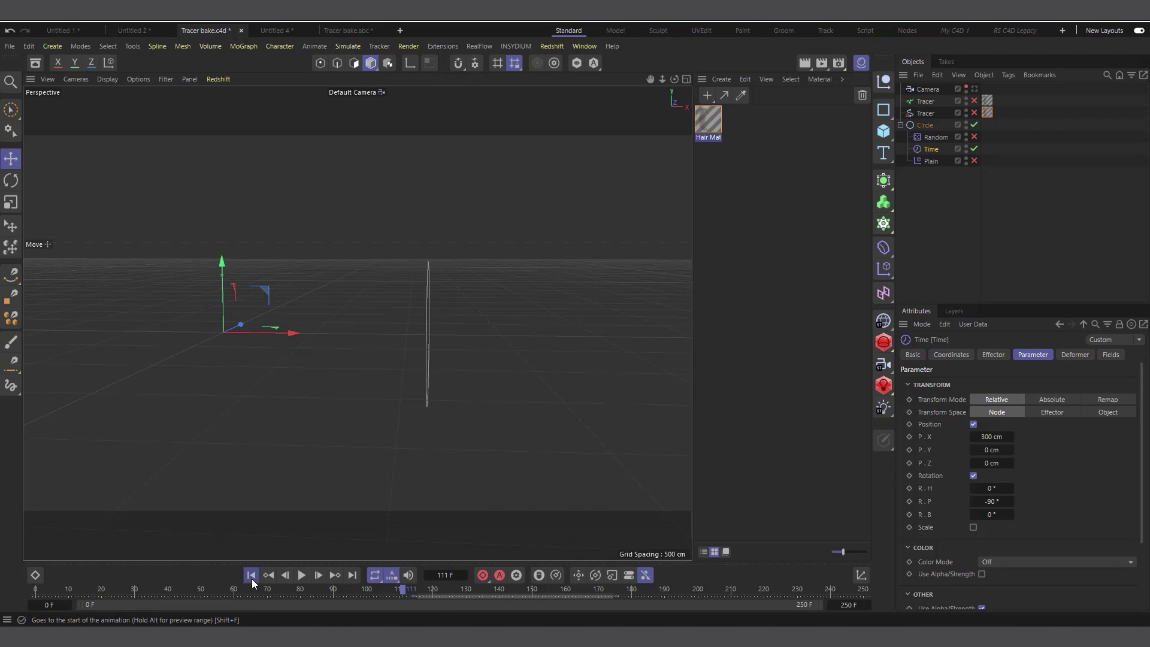
- Replay the Time-only circle animation from the first frame
{"action": "left_click", "coordinate": [252, 578]}
{"action": "left_click", "coordinate": [301, 576]}
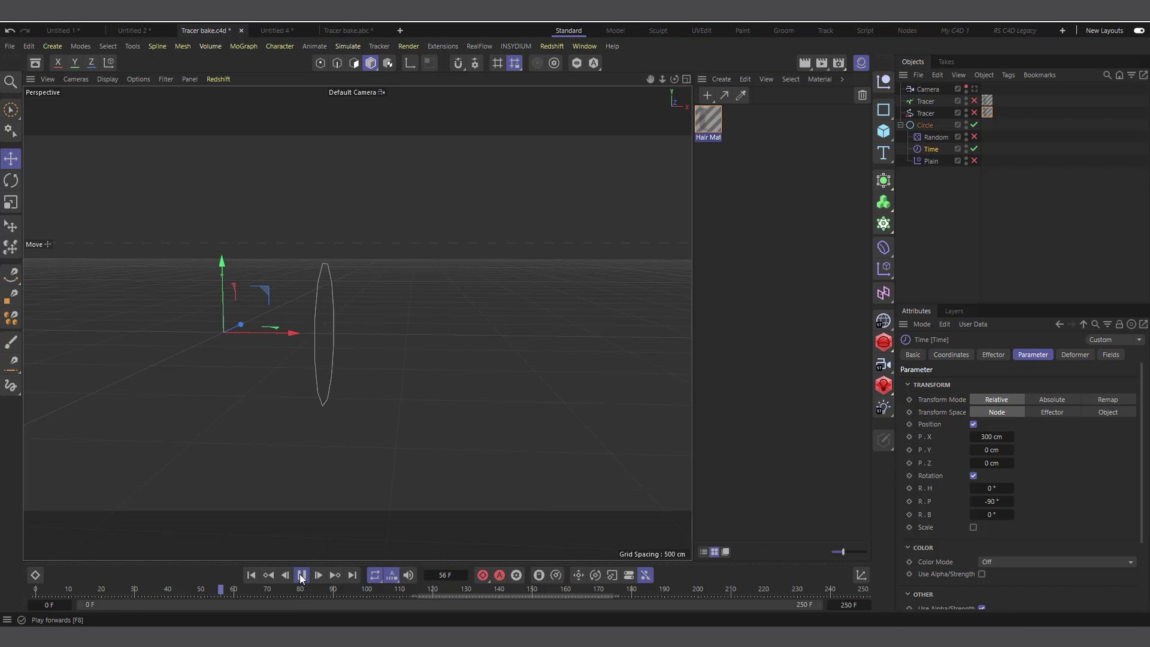
{"action": "left_click", "coordinate": [301, 576]}
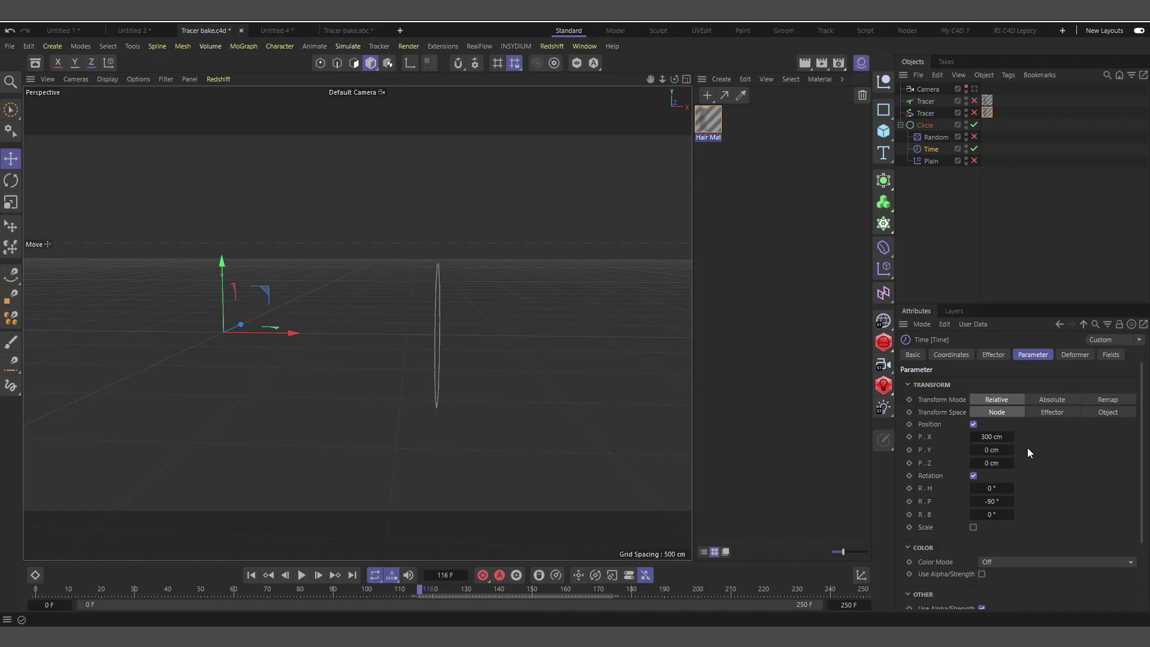
- Compare deformation modes: the Time effector uses Object, the Random effector uses Point
{"action": "left_click", "coordinate": [925, 127]}
{"action": "left_click", "coordinate": [928, 150]}
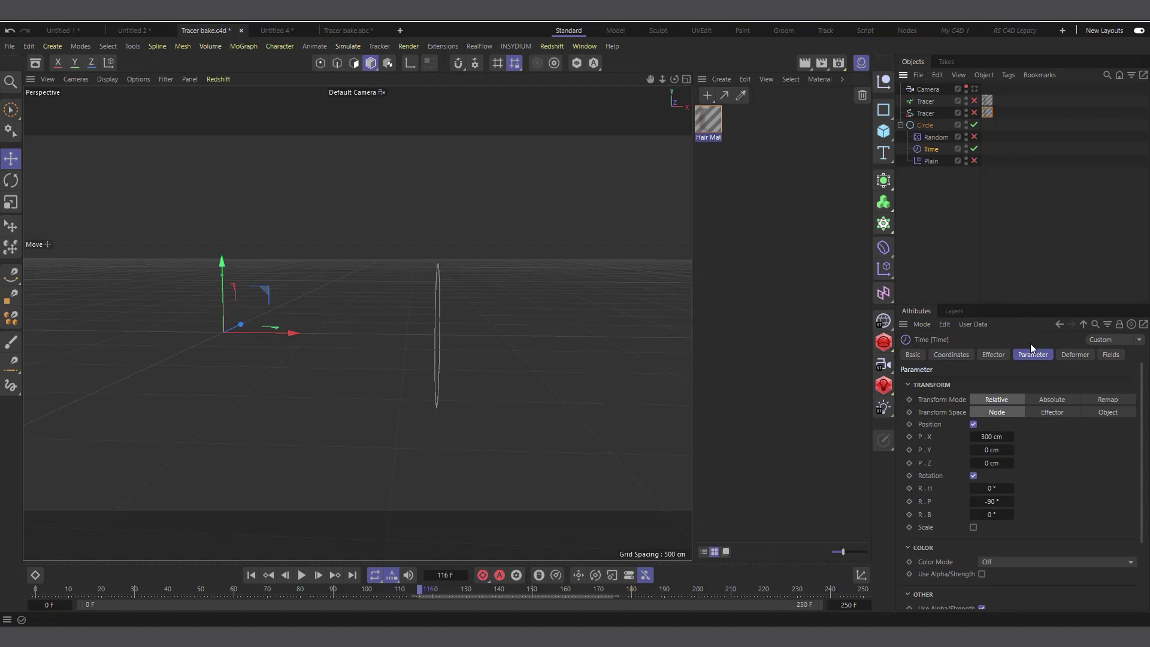
{"action": "left_click", "coordinate": [1077, 356]}
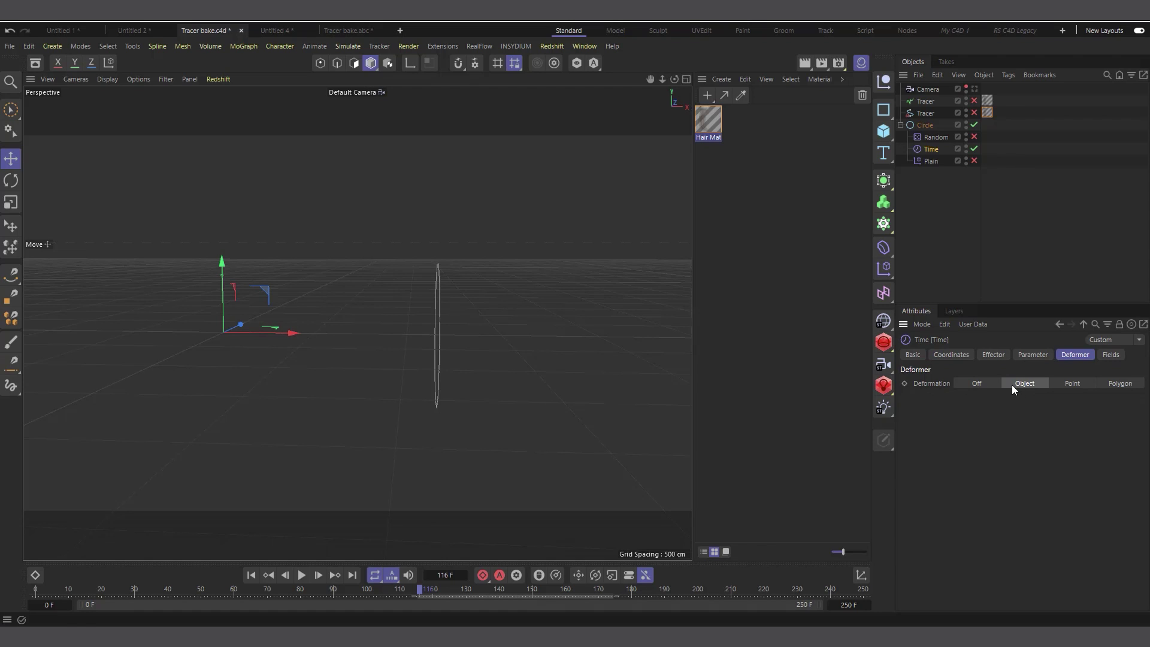
{"action": "left_click", "coordinate": [937, 137]}
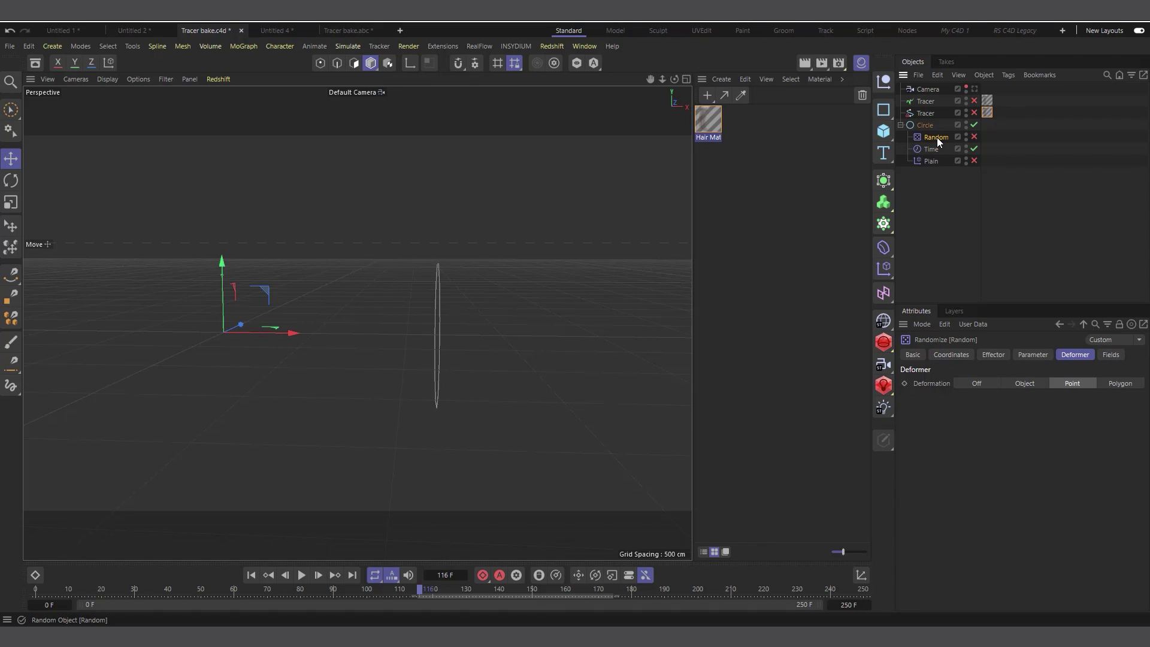
- Enable the Random effector, play its jagged zigzag circle deformation, and select the Plain effector
{"action": "left_click", "coordinate": [974, 137]}
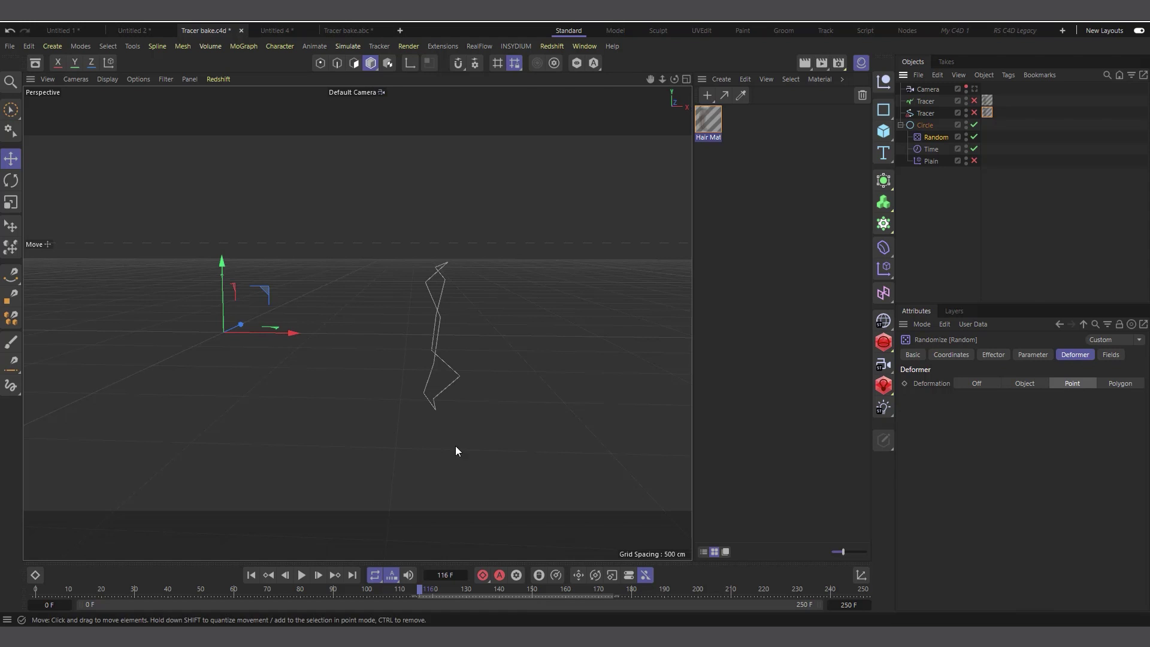
{"action": "left_click", "coordinate": [302, 573]}
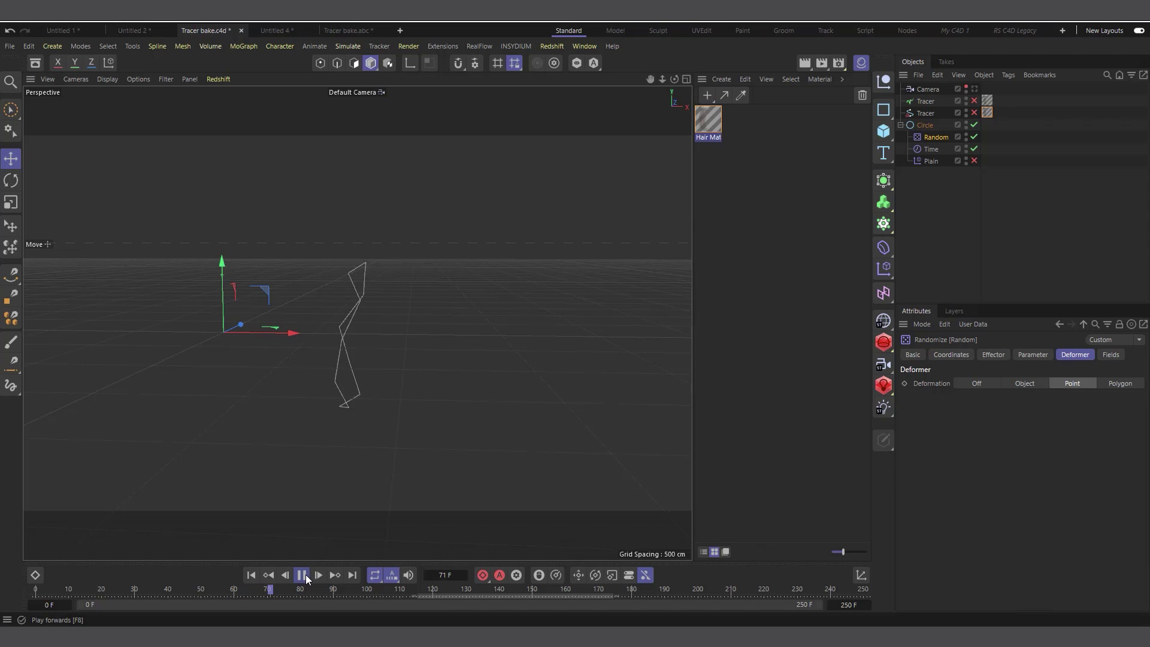
{"action": "left_click", "coordinate": [302, 575]}
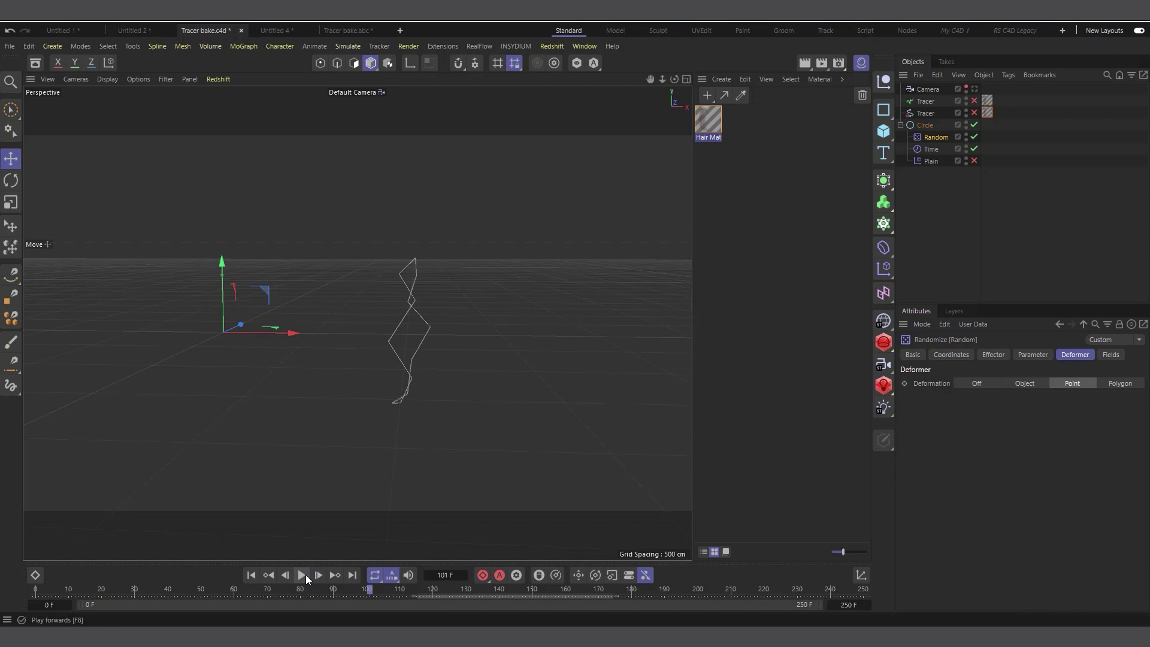
{"action": "left_click", "coordinate": [931, 161]}
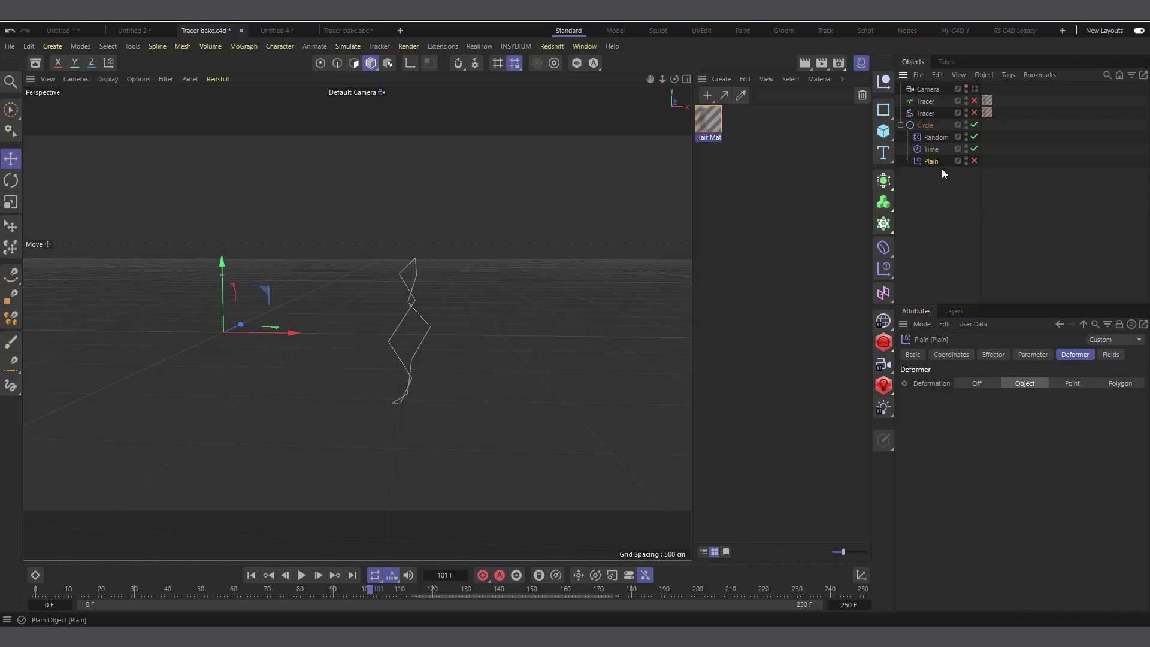
- Enable the Plain effector and review its Time field (rate 230 F) and scale parameters
{"action": "left_click", "coordinate": [973, 159]}
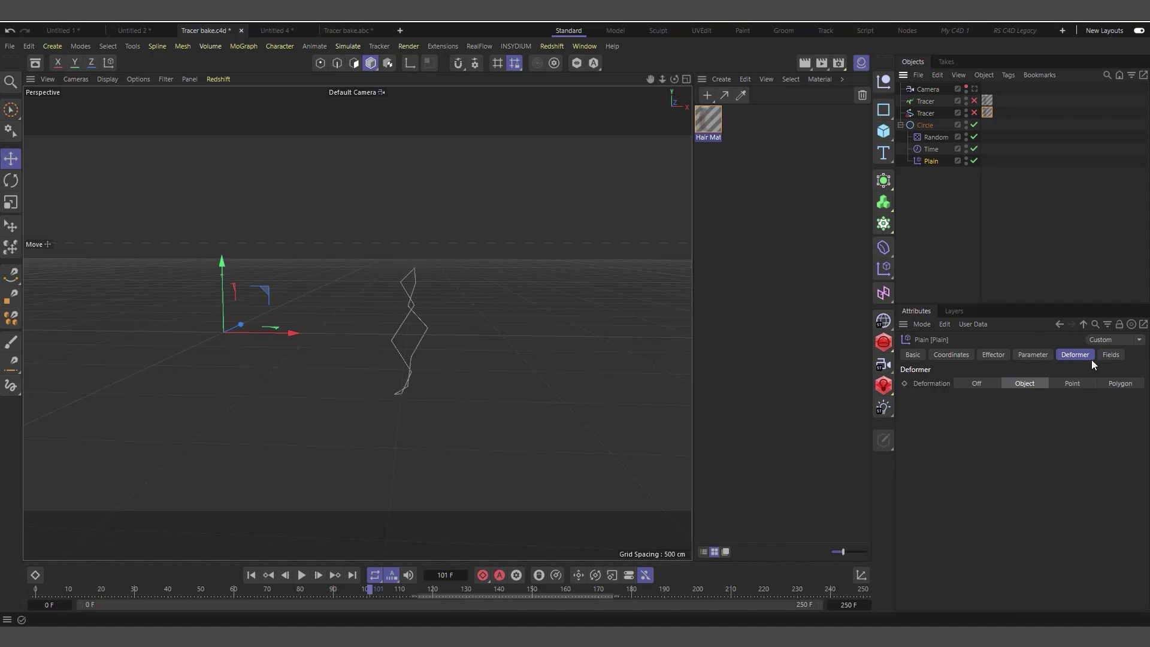
{"action": "left_click", "coordinate": [1111, 354]}
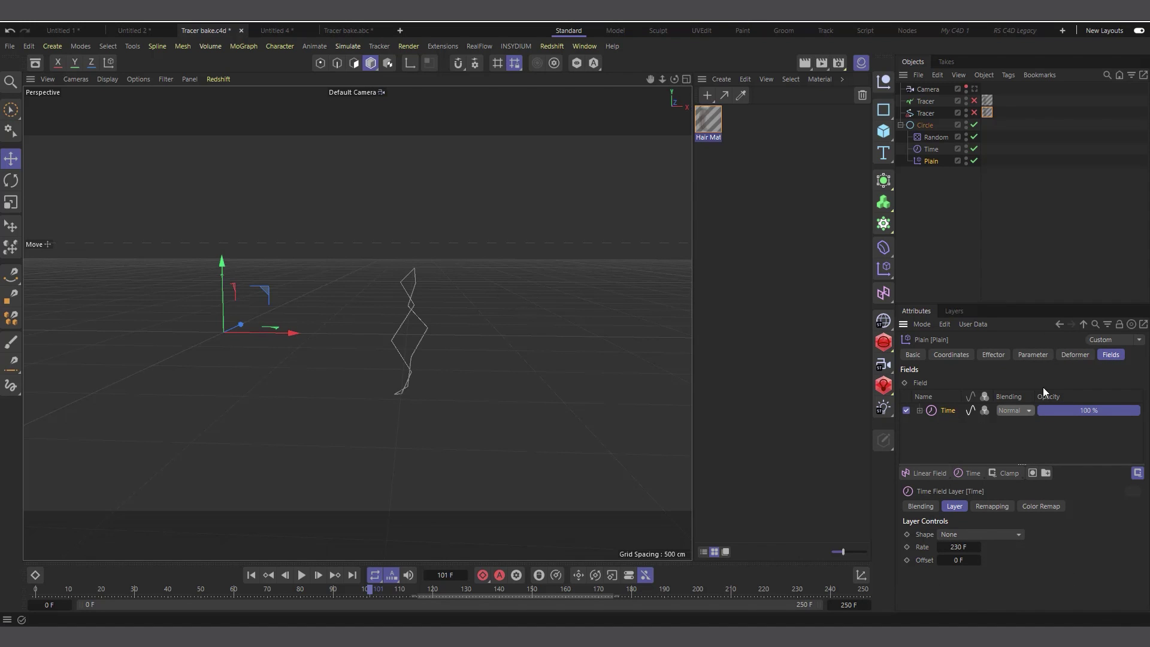
{"action": "left_click", "coordinate": [1032, 356]}
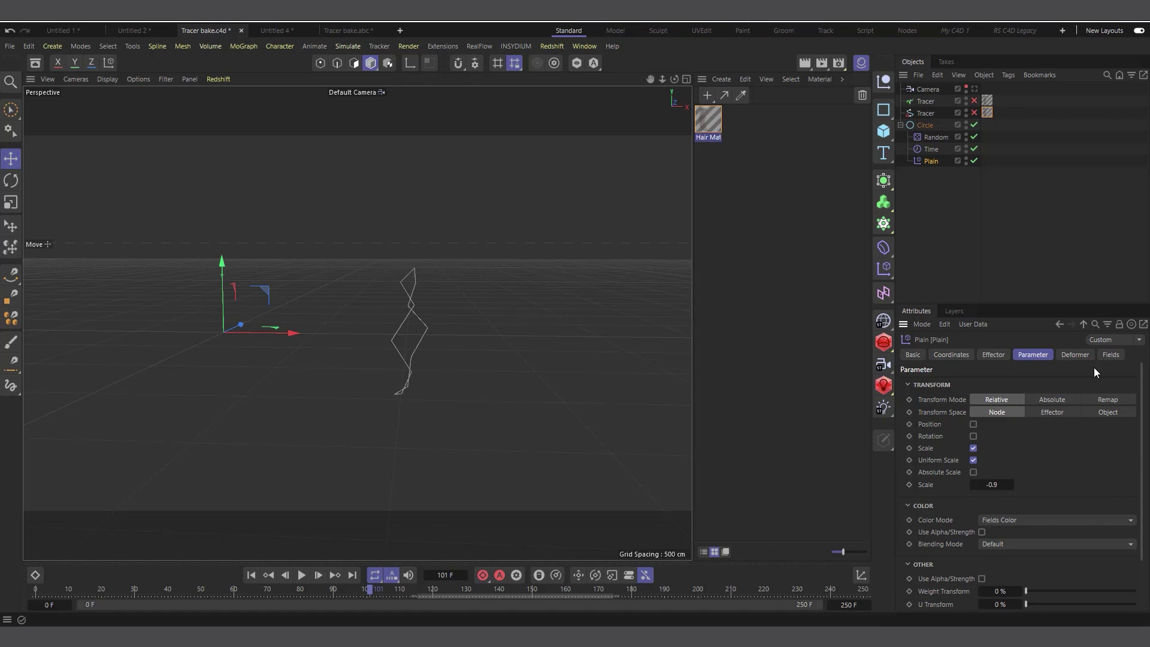
{"action": "left_click", "coordinate": [1111, 355]}
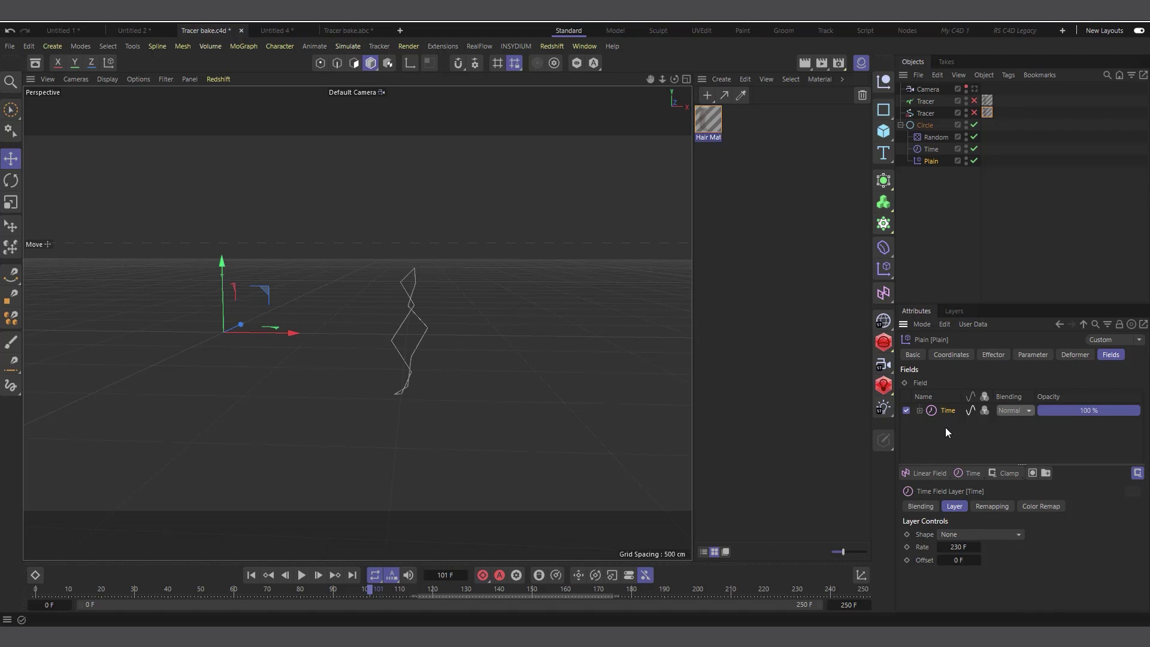
- Play the combined effector animation from frame 0 while orbiting around the twisting circle
{"action": "left_click", "coordinate": [251, 575]}
{"action": "left_click", "coordinate": [302, 575]}
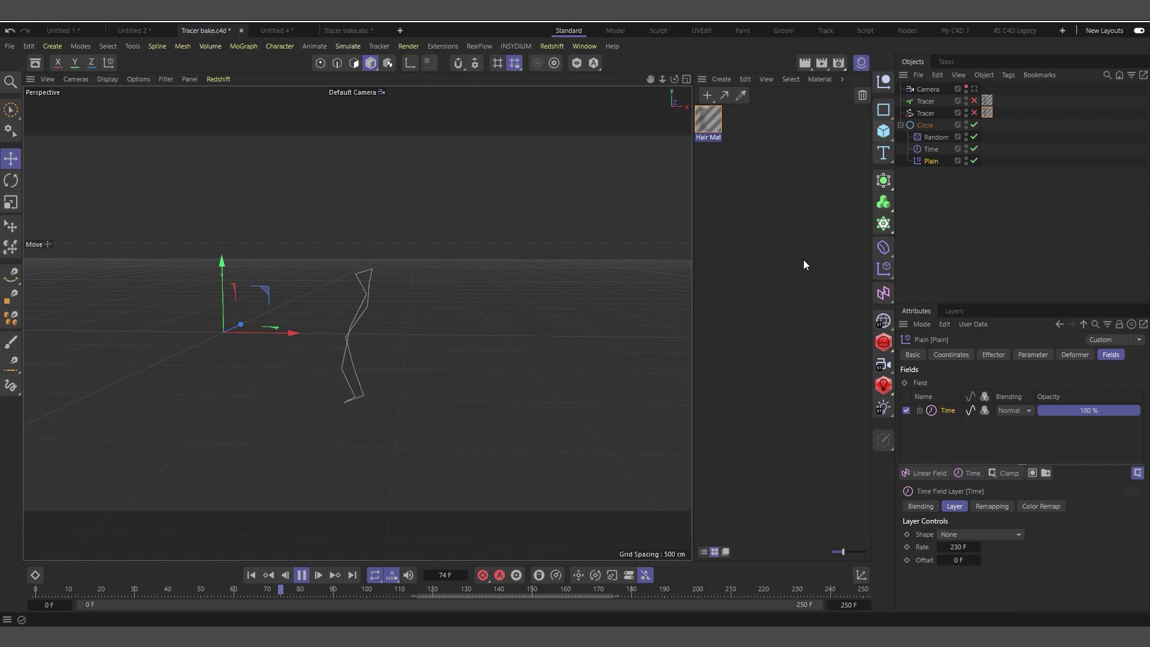
{"action": "left_click_drag", "start_coordinate": [424, 354], "coordinate": [215, 383], "text": "alt"}
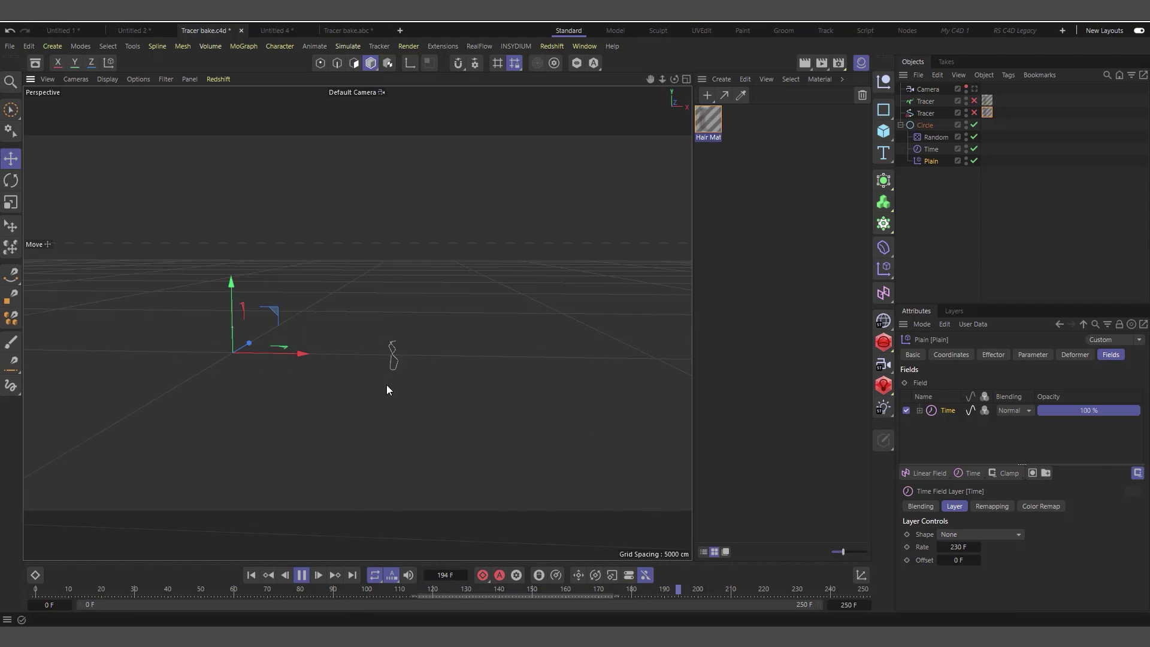
{"action": "left_click", "coordinate": [301, 575]}
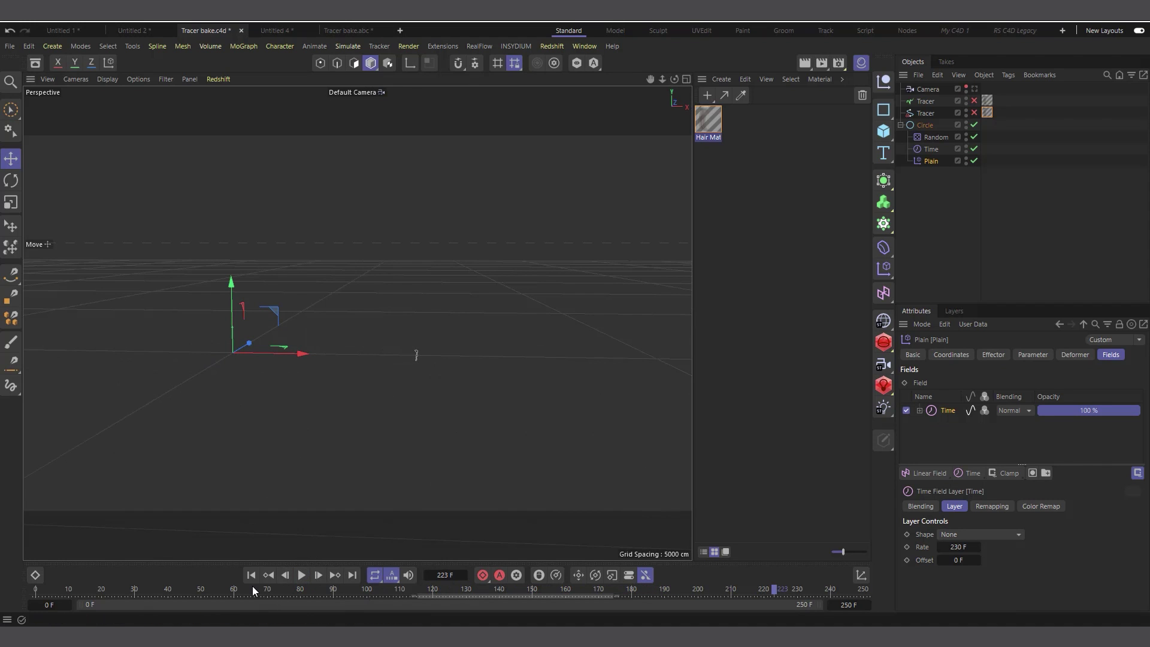
{"action": "left_click", "coordinate": [251, 575]}
{"action": "left_click_drag", "start_coordinate": [228, 365], "coordinate": [219, 359], "text": "alt"}
{"action": "left_click", "coordinate": [301, 575]}
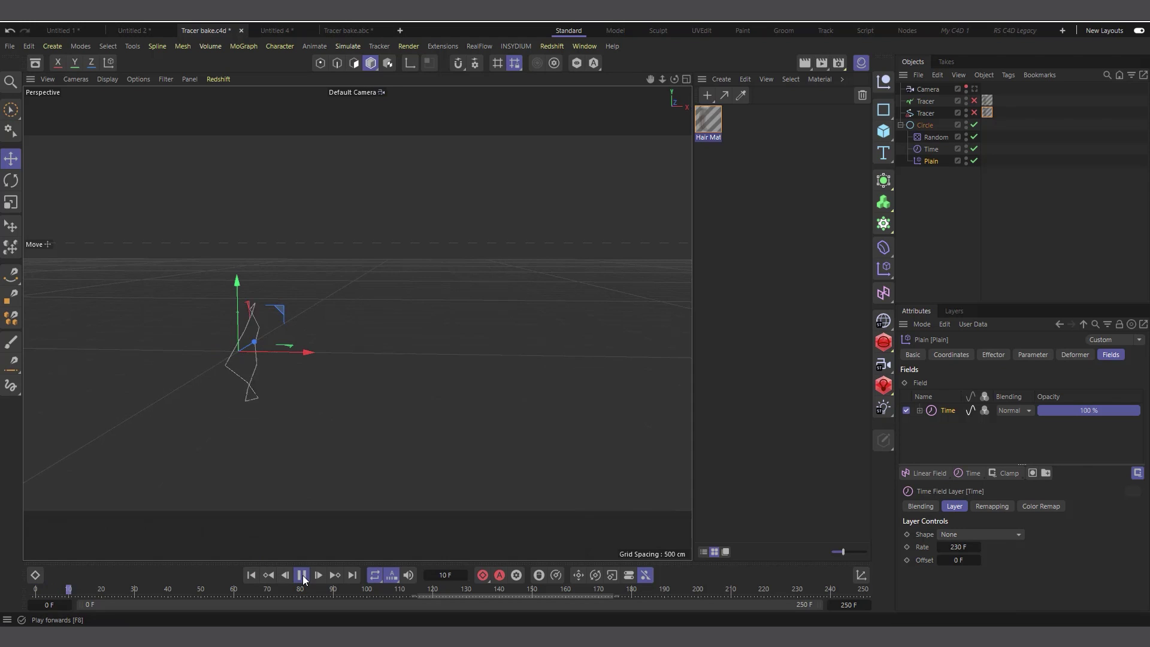
{"action": "left_click", "coordinate": [302, 576]}
- Switch the first tracer back on and step a frame to check the trace
{"action": "left_click", "coordinate": [974, 100]}
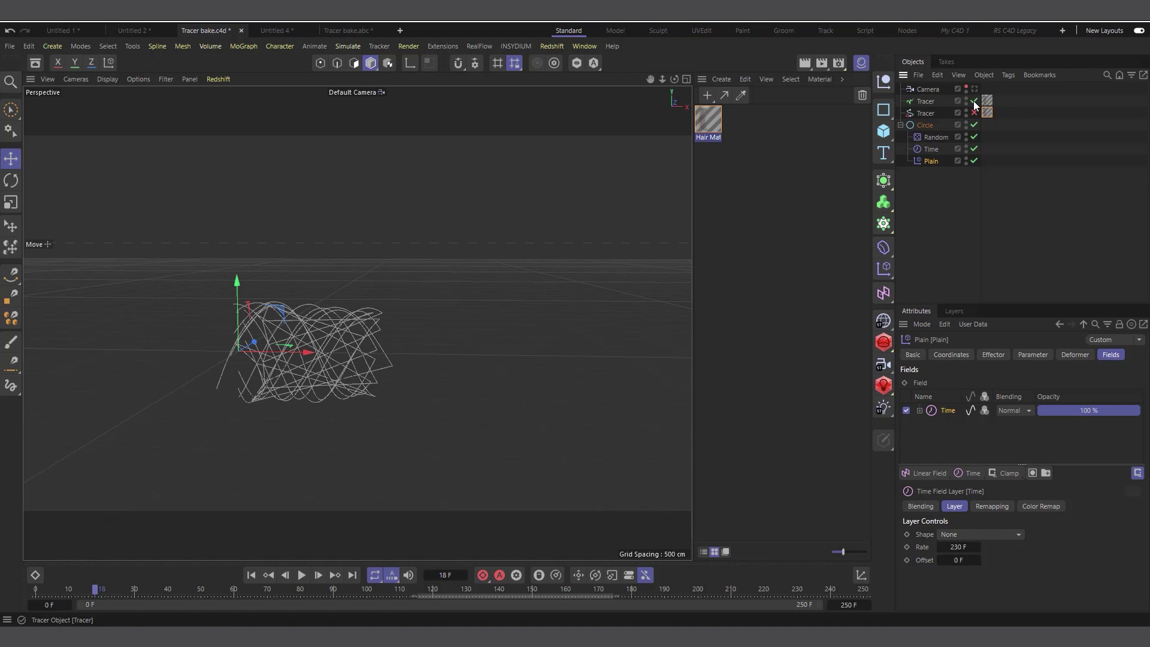
{"action": "left_click", "coordinate": [251, 575]}
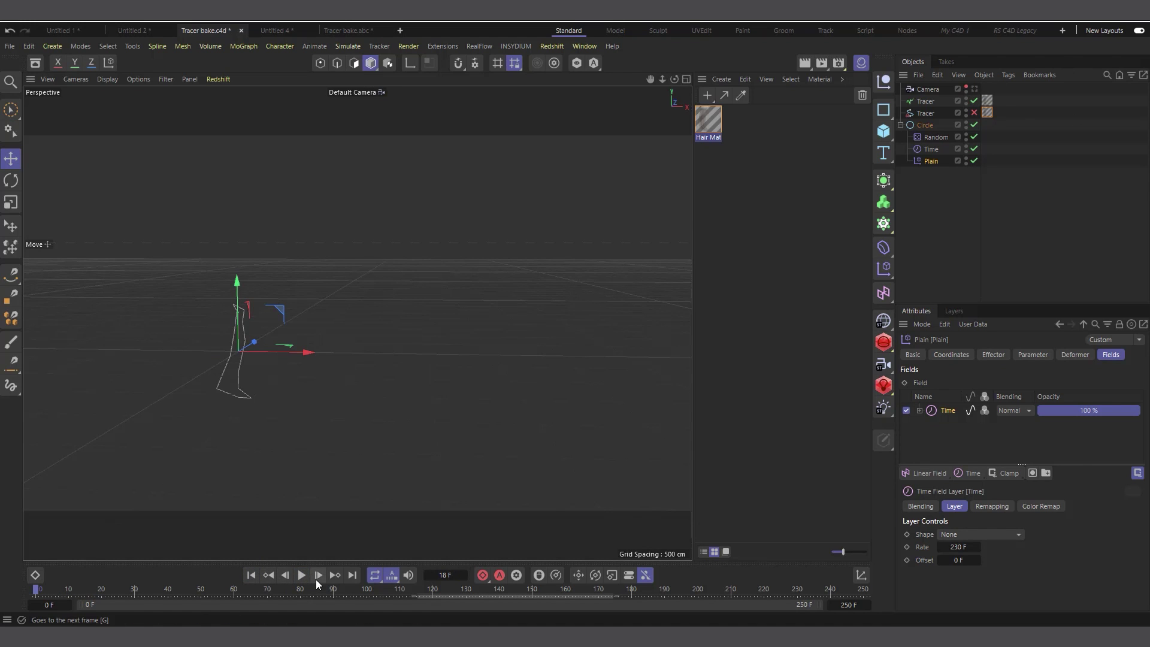
{"action": "left_click", "coordinate": [315, 578]}
{"action": "left_click", "coordinate": [284, 578]}
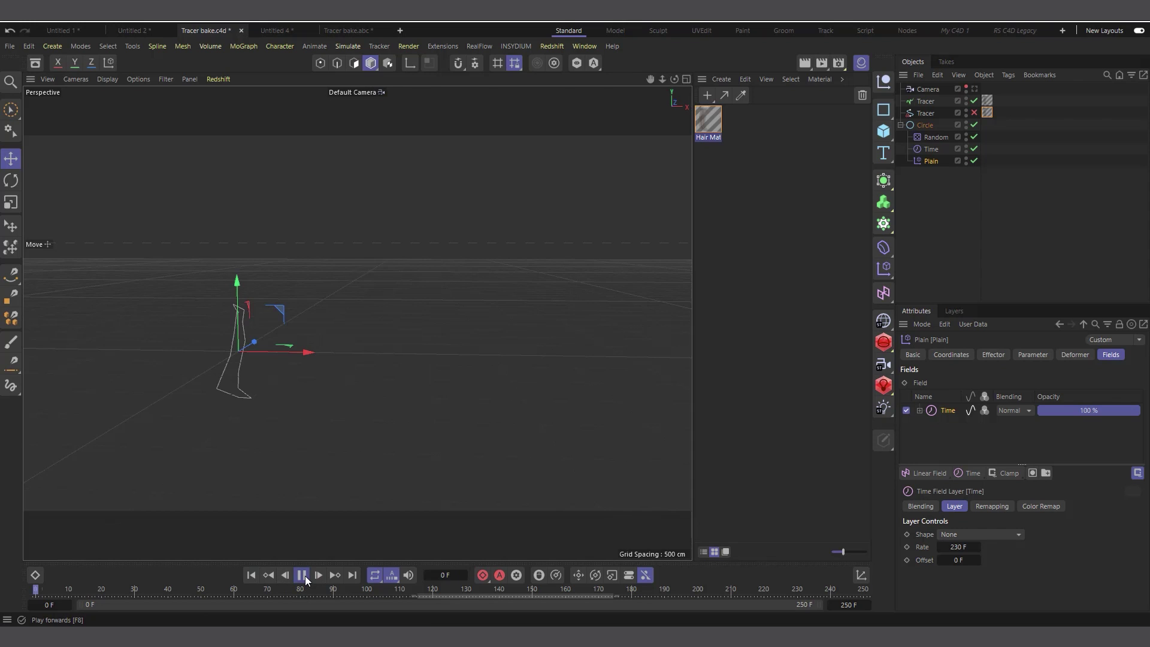